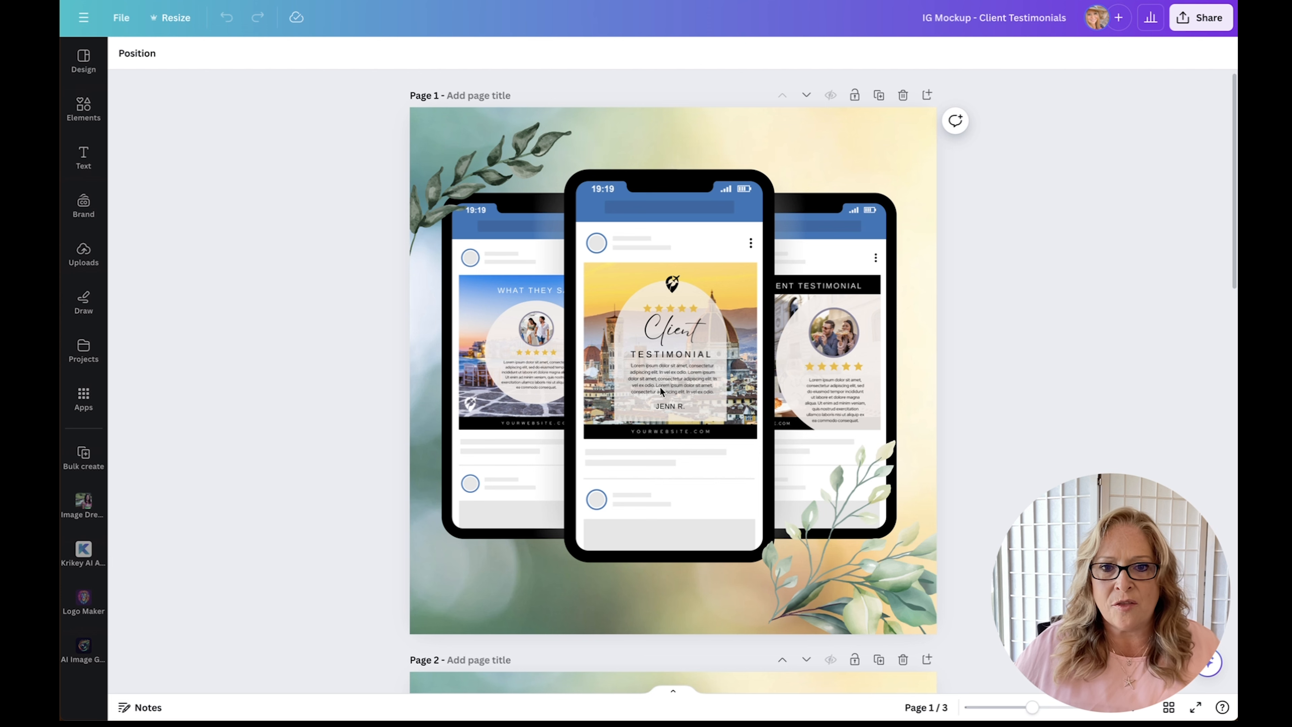
scroll(537, 364, down, 10)
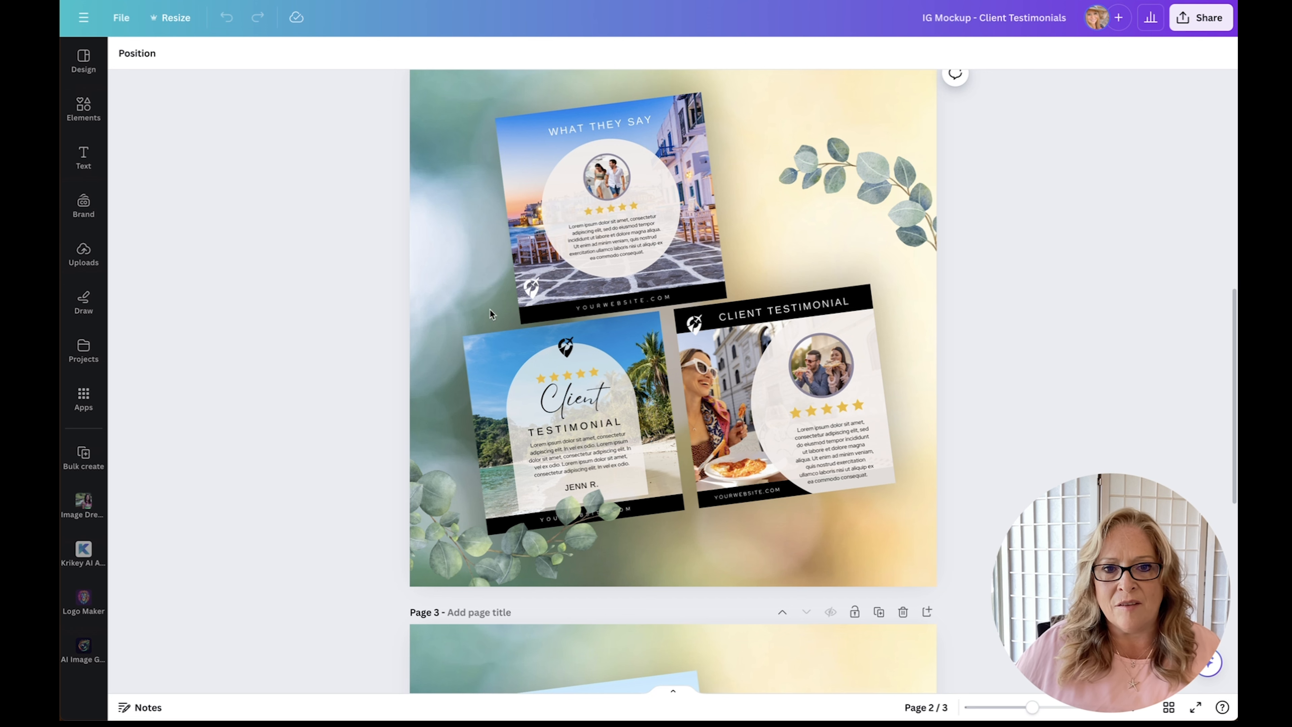
scroll(807, 412, down, 10)
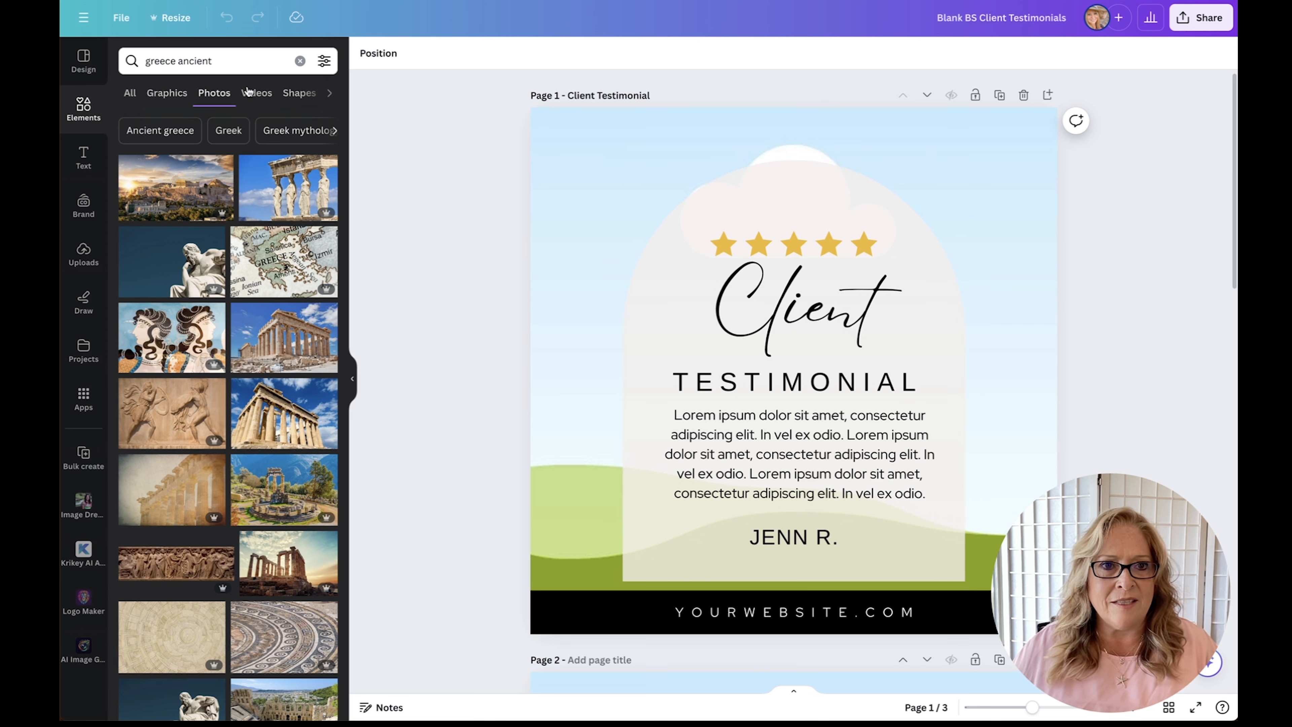
Replace the elements search with "african safari" and limit the results to photos
click(297, 62)
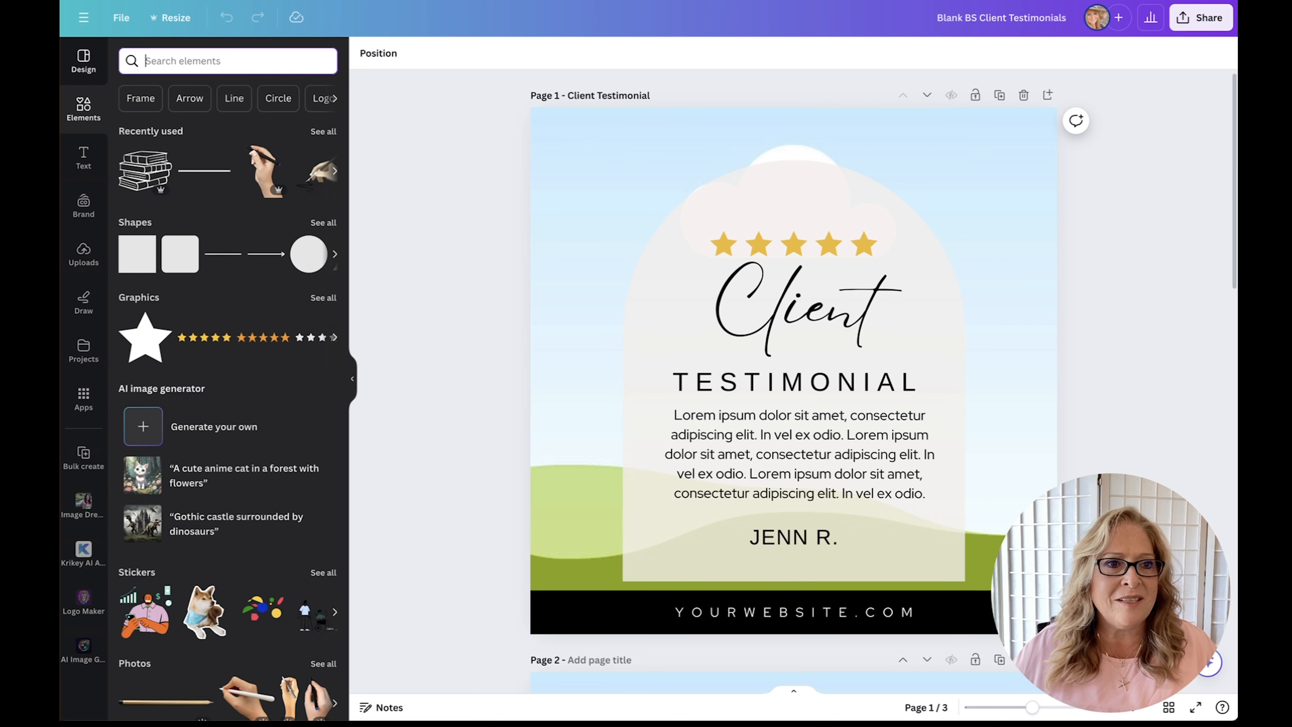
click(84, 105)
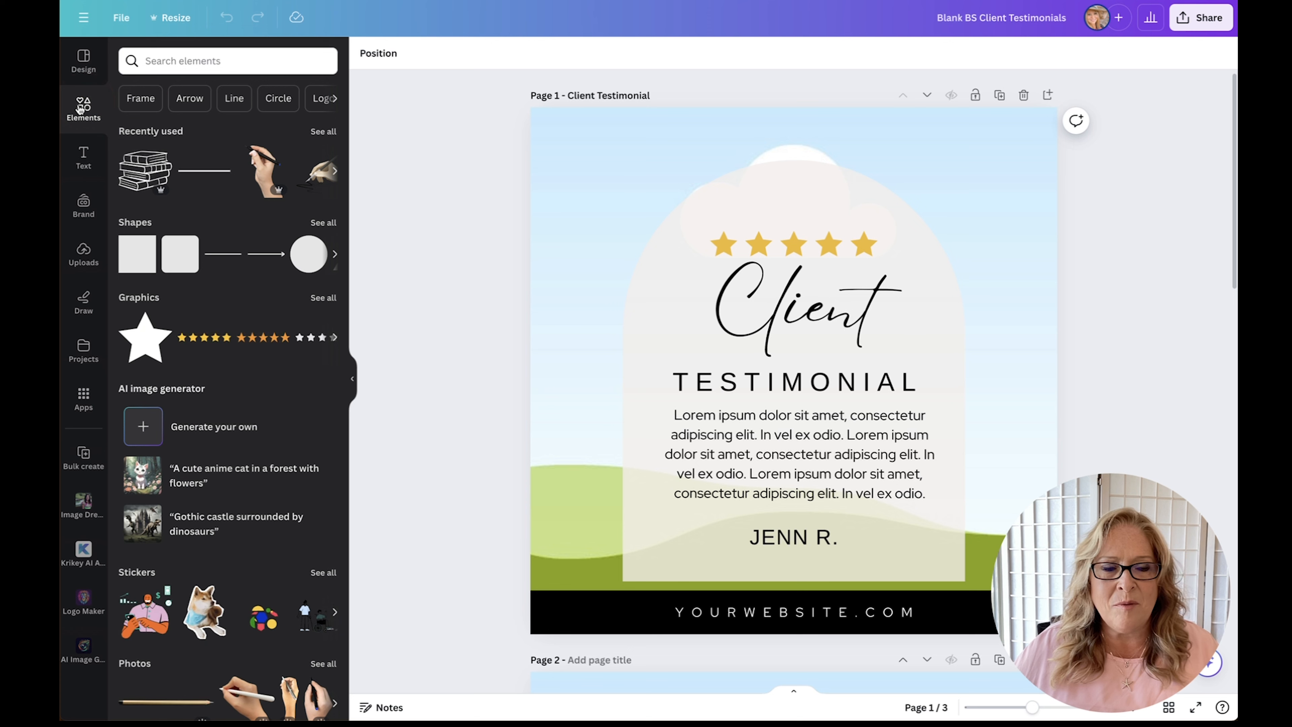
click(150, 59)
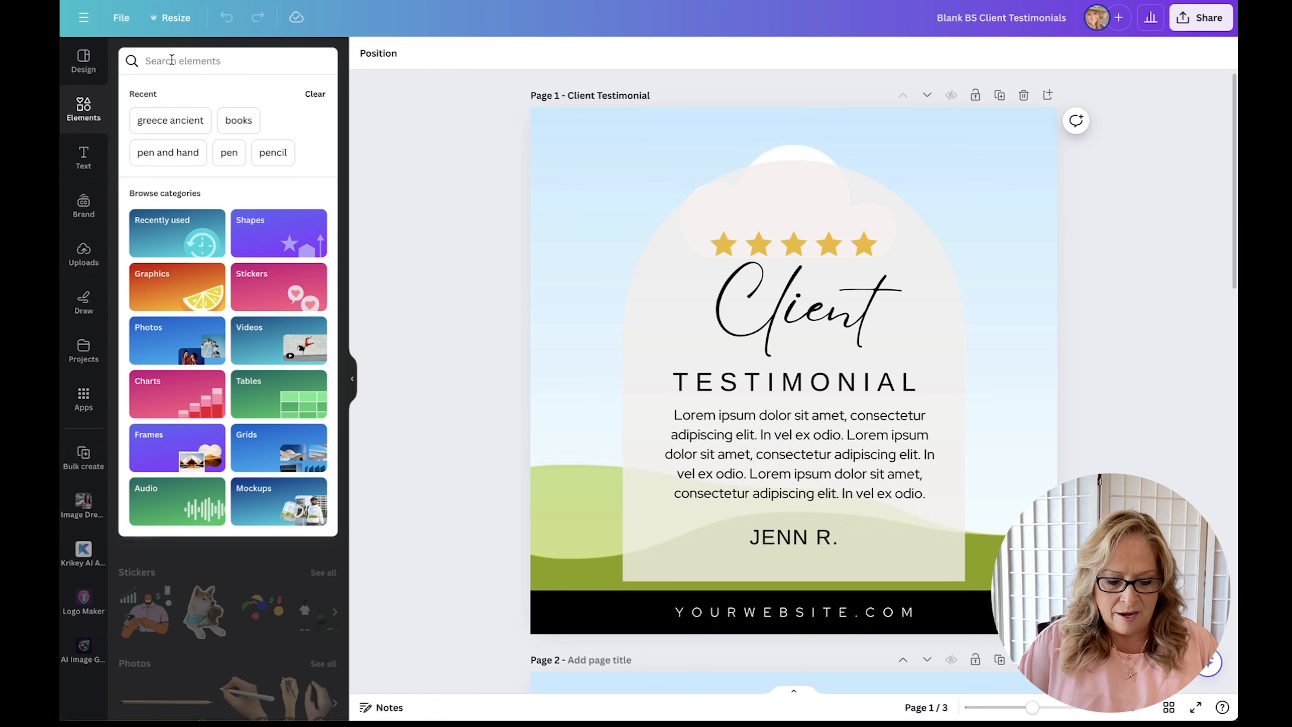
text(african sa)
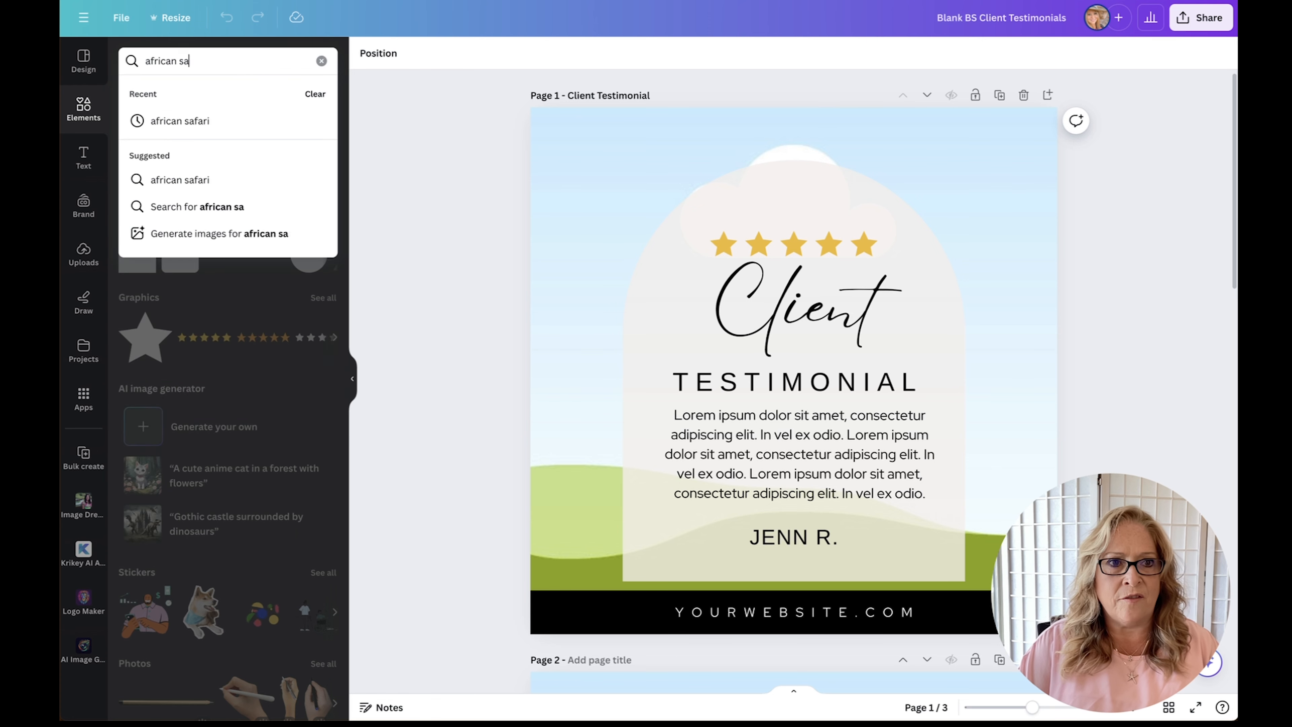
text(fari)
key(Return)
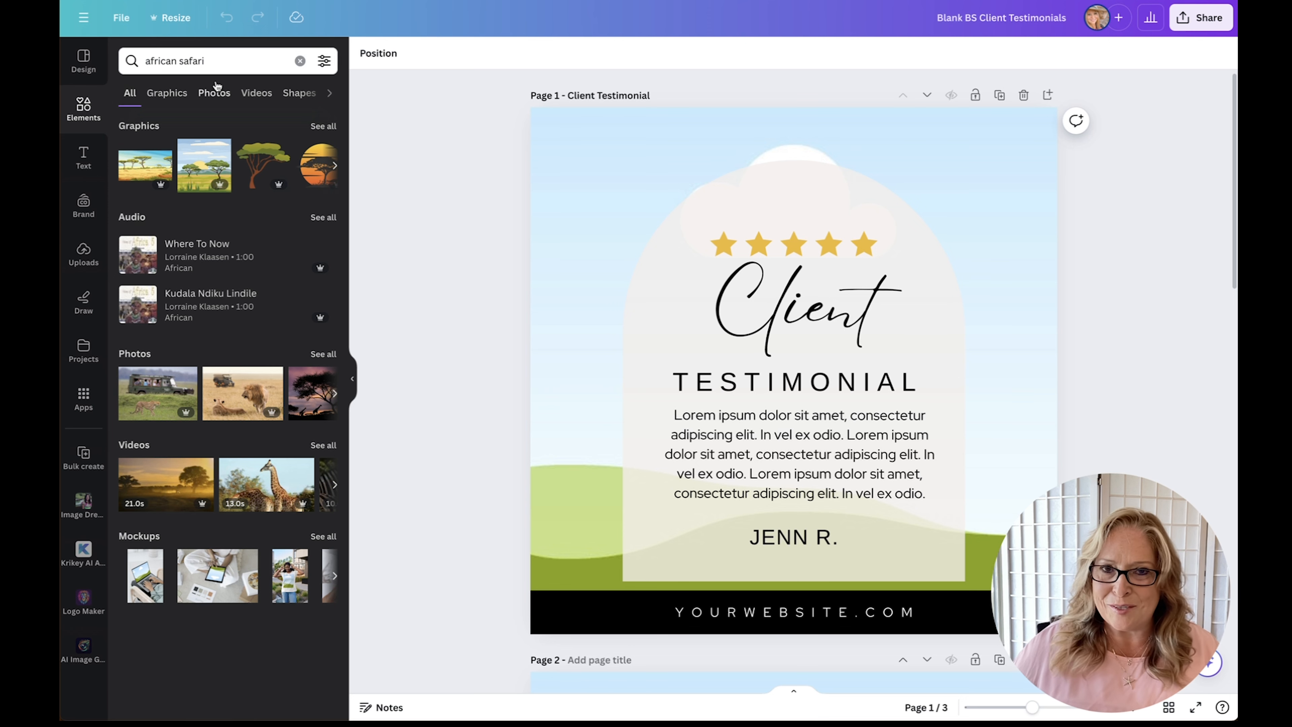
click(220, 97)
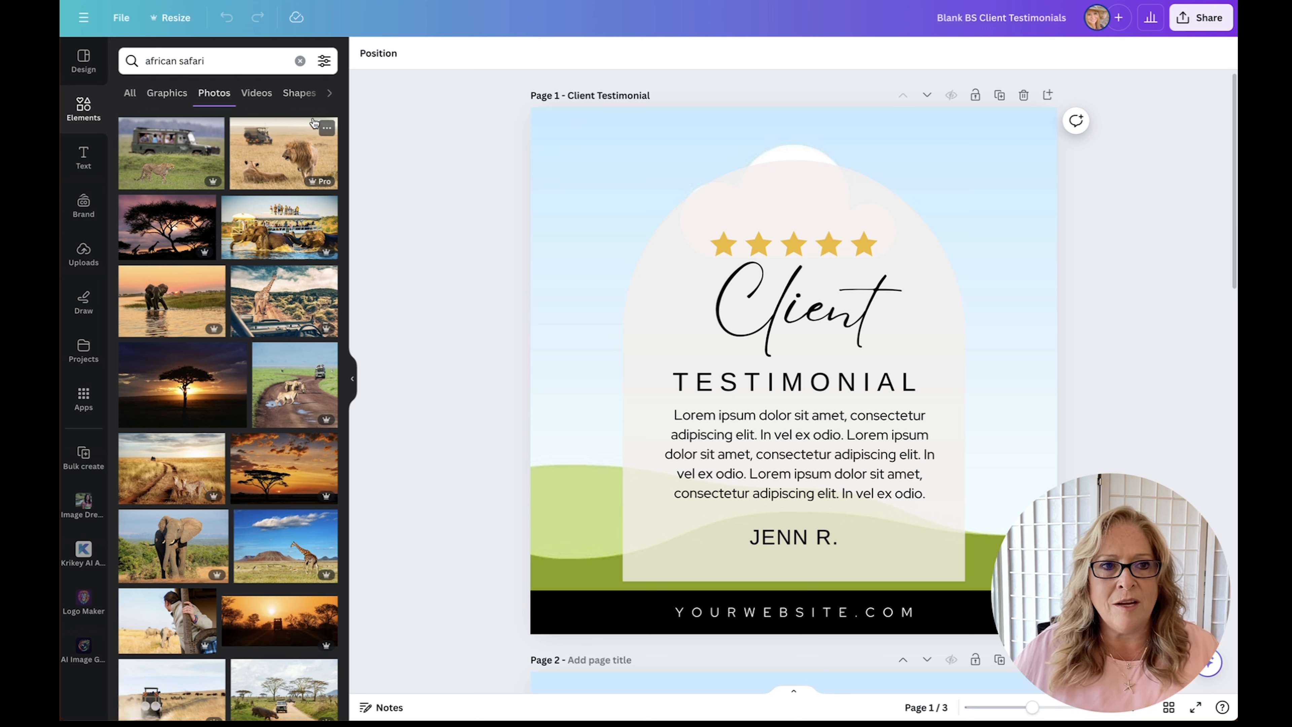
Filter the african safari photos to show only free ones
click(324, 63)
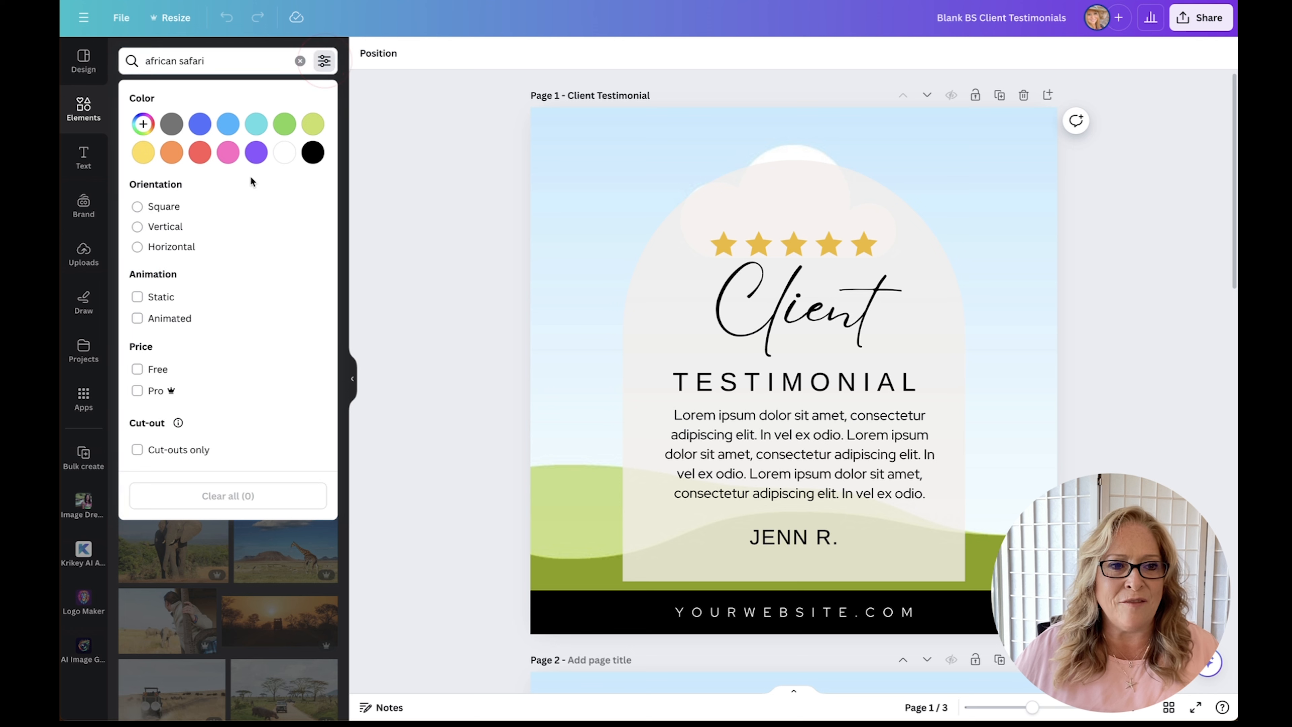
click(137, 369)
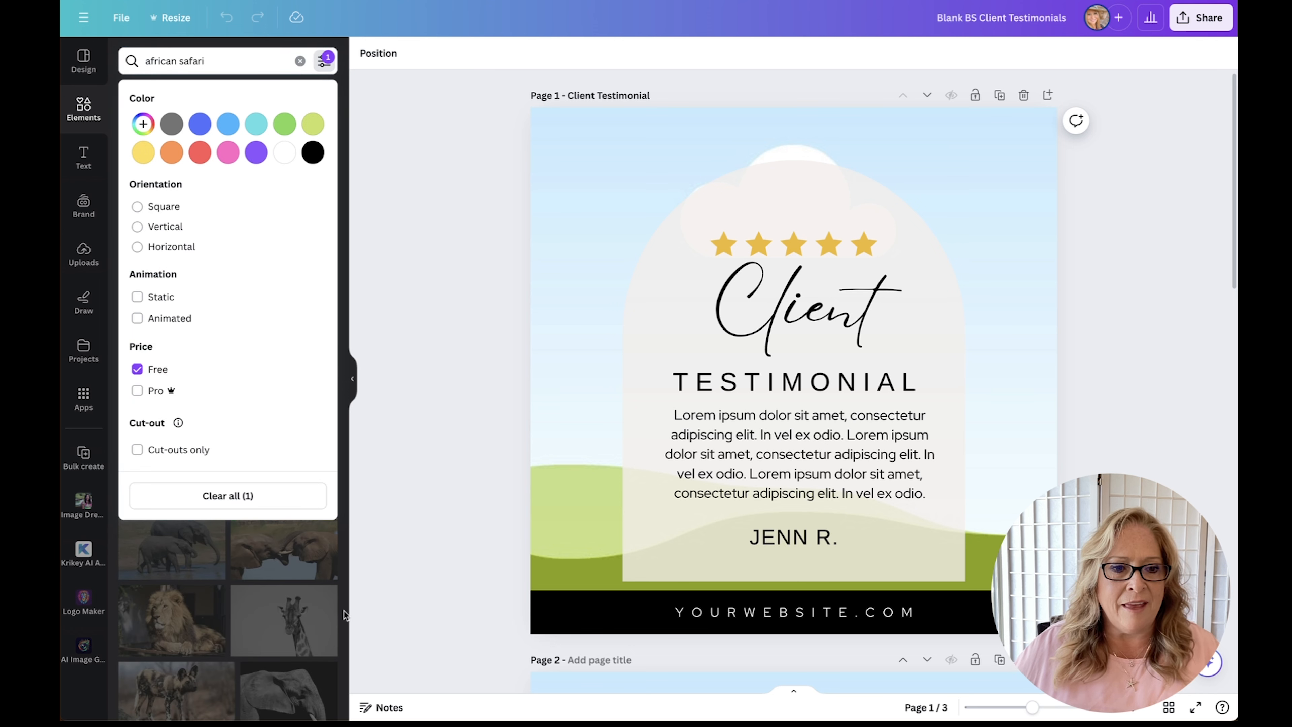
click(329, 593)
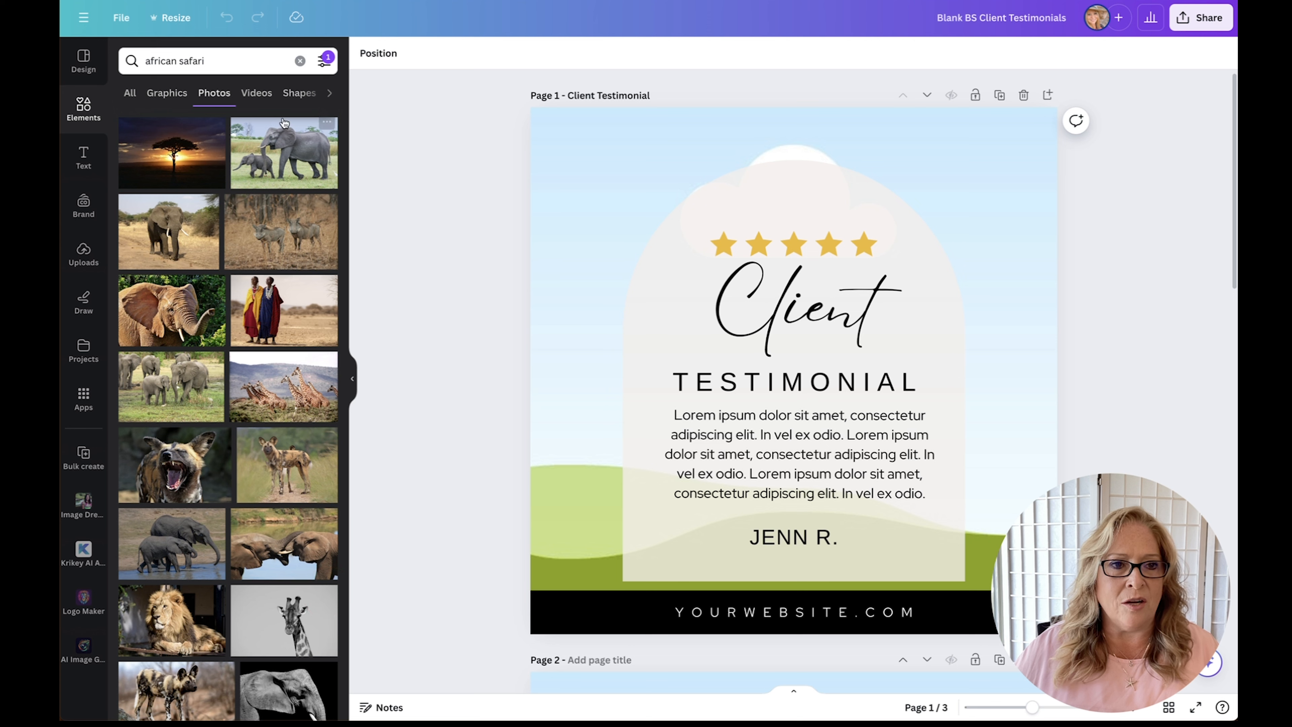
Browse the free safari photos and place the giraffe herd photo in the background frame of page 1
scroll(212, 509, down, 8)
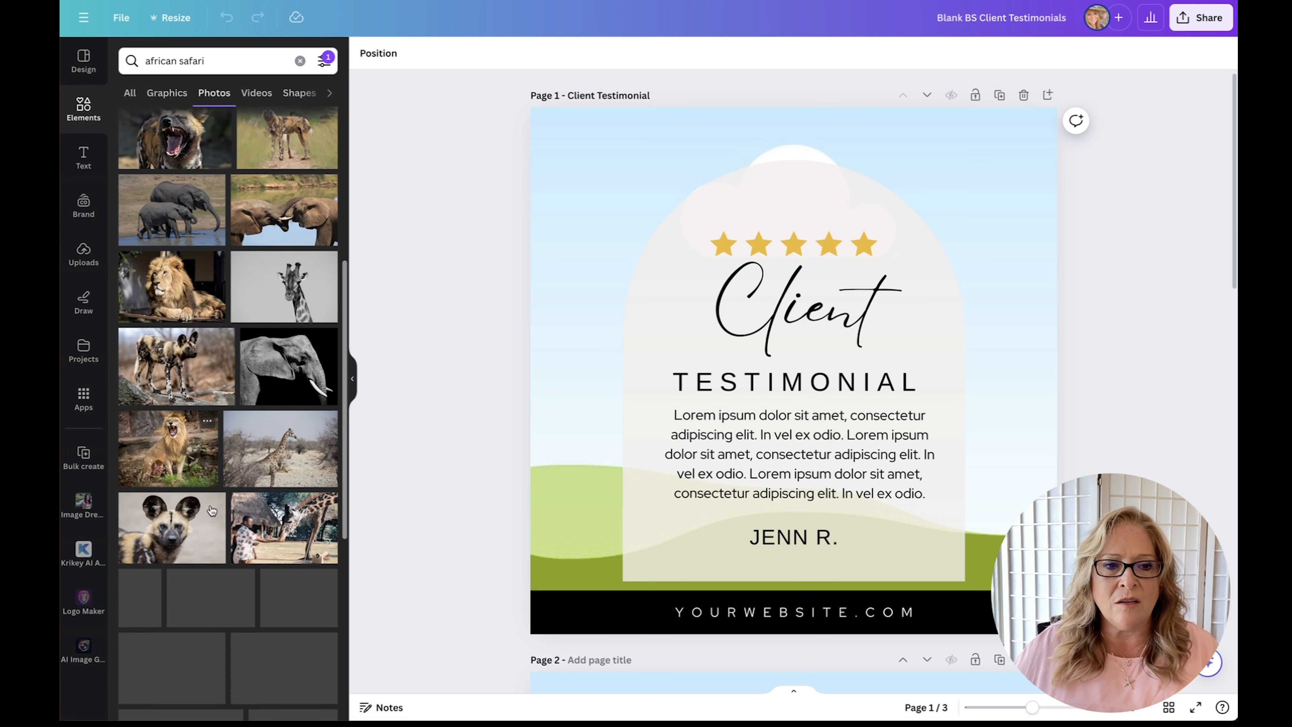
scroll(212, 509, down, 4)
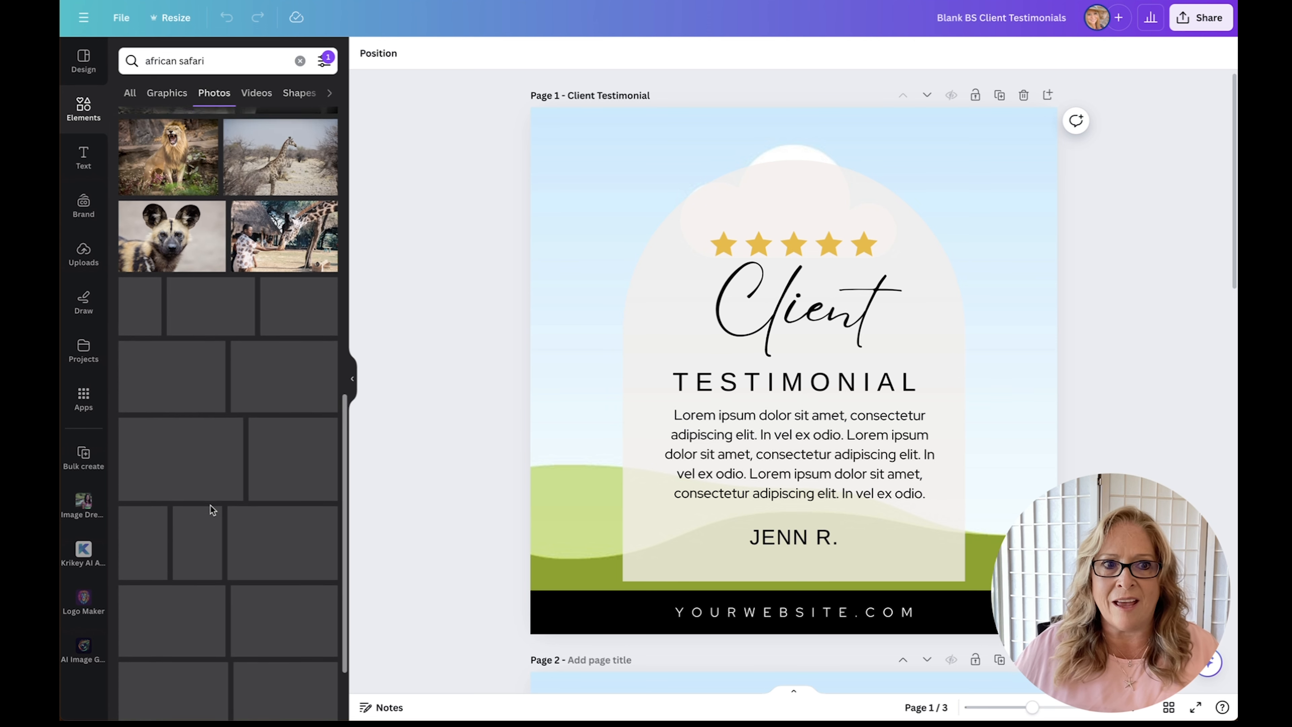
scroll(212, 509, down, 6)
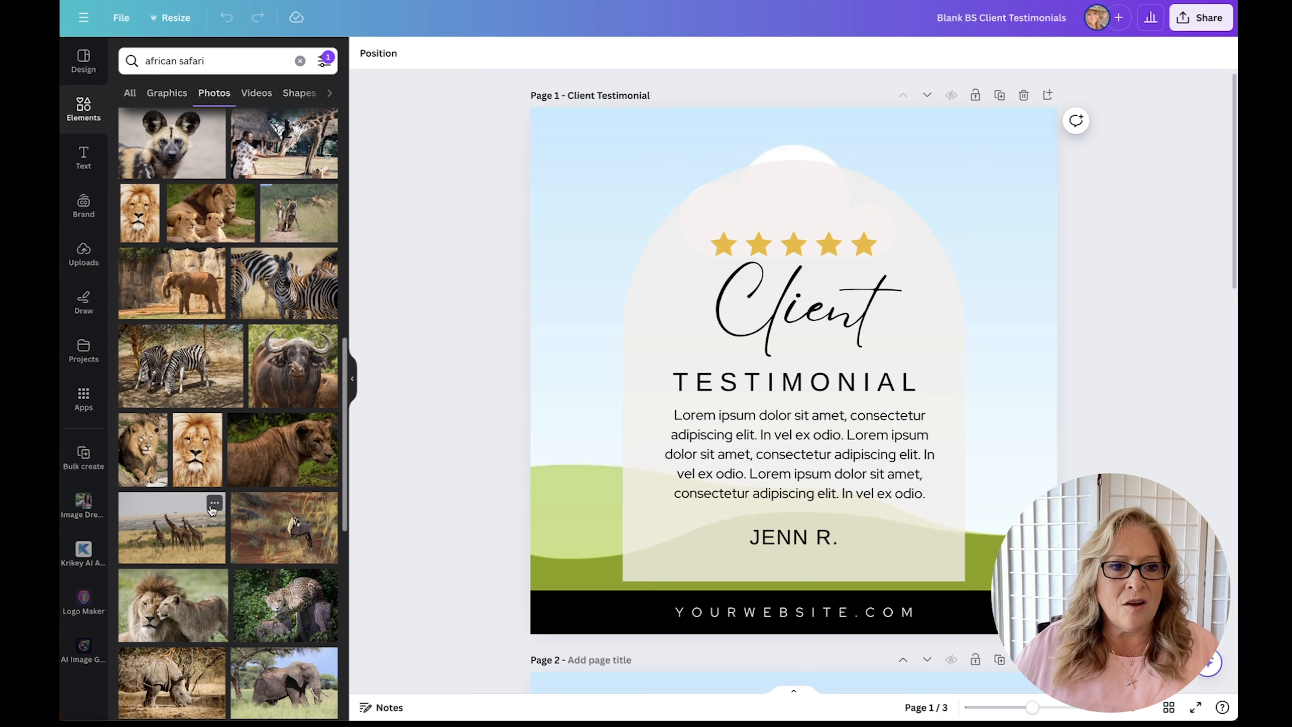
scroll(244, 277, down, 5)
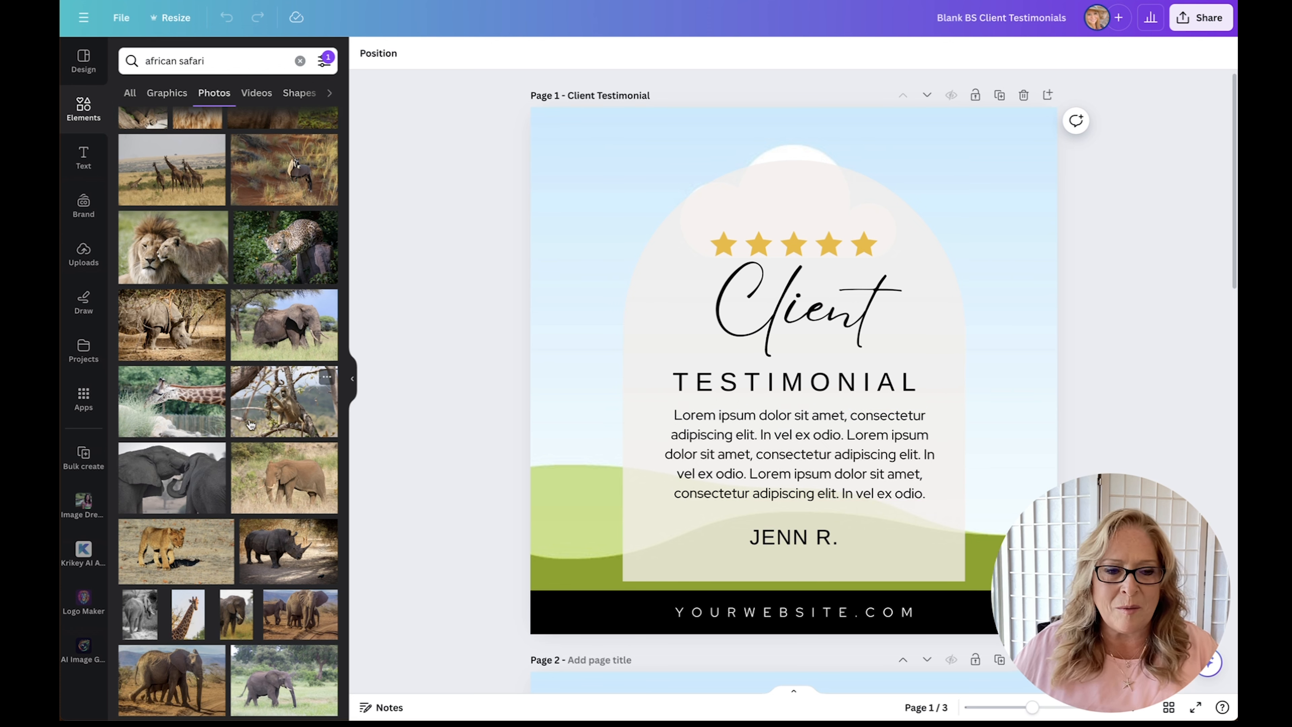
scroll(250, 424, down, 10)
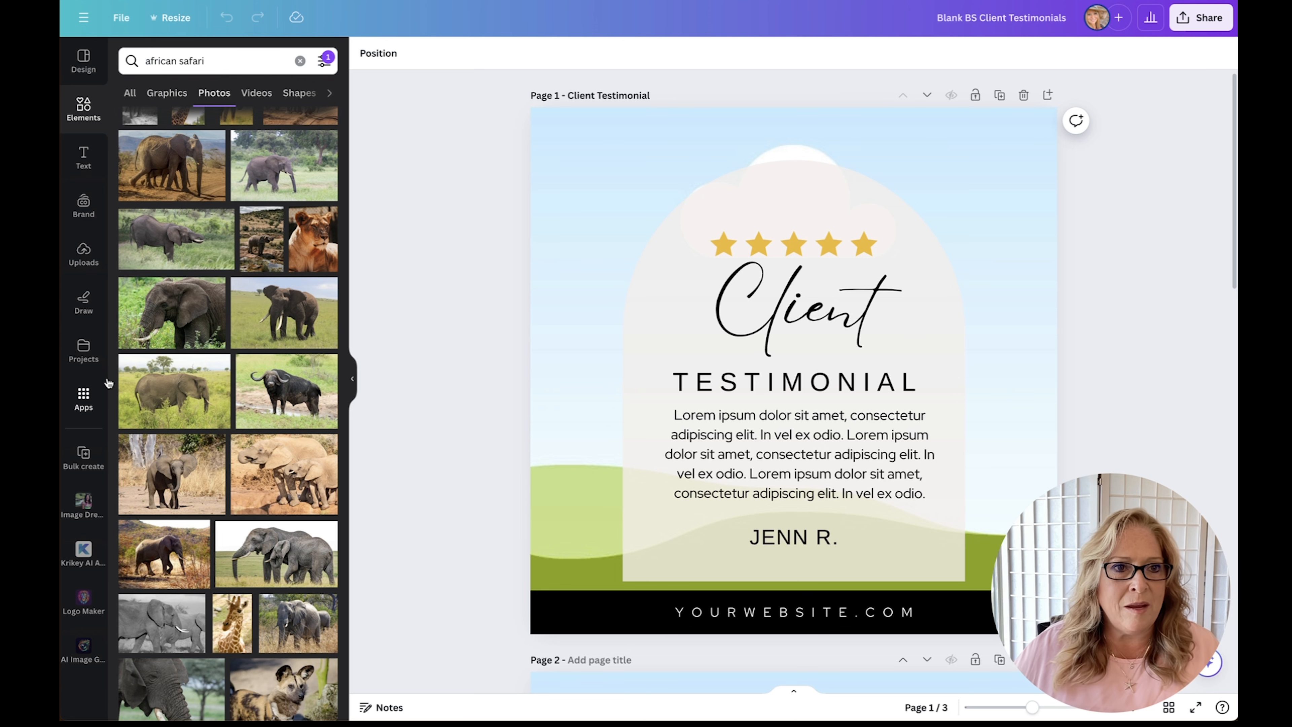
scroll(234, 280, down, 10)
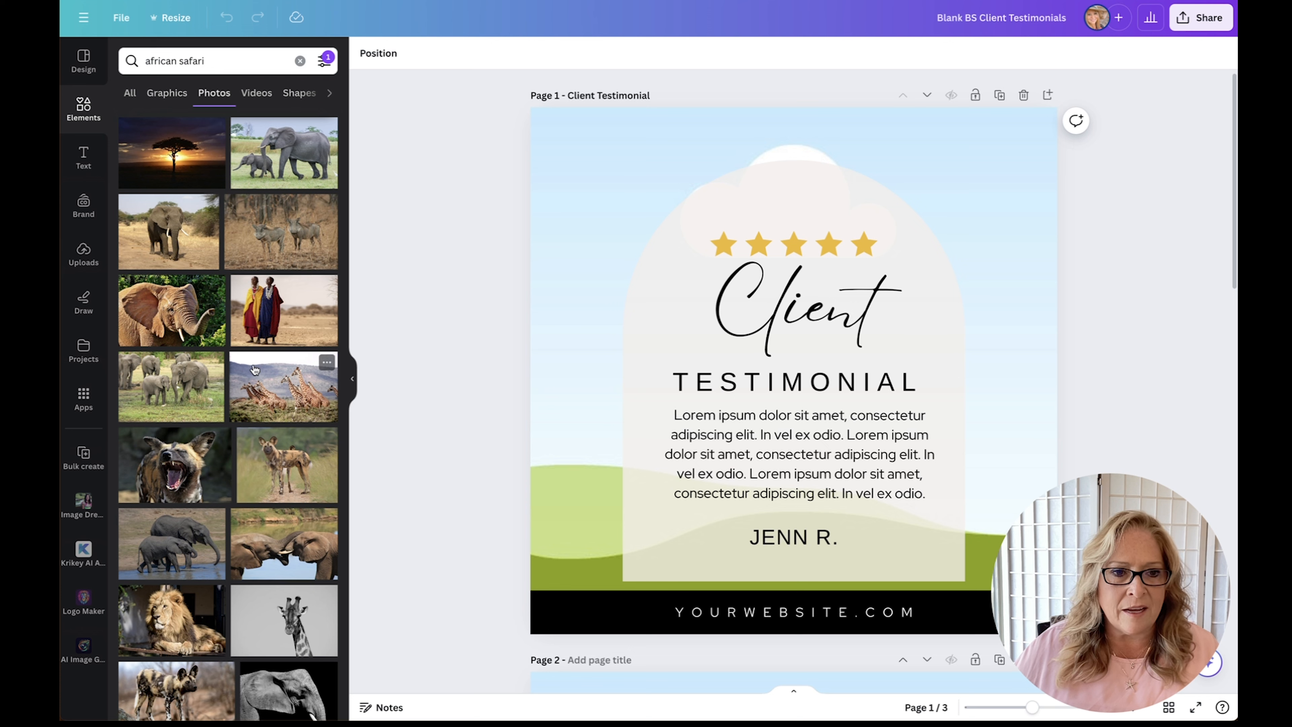
drag(264, 391, 537, 266)
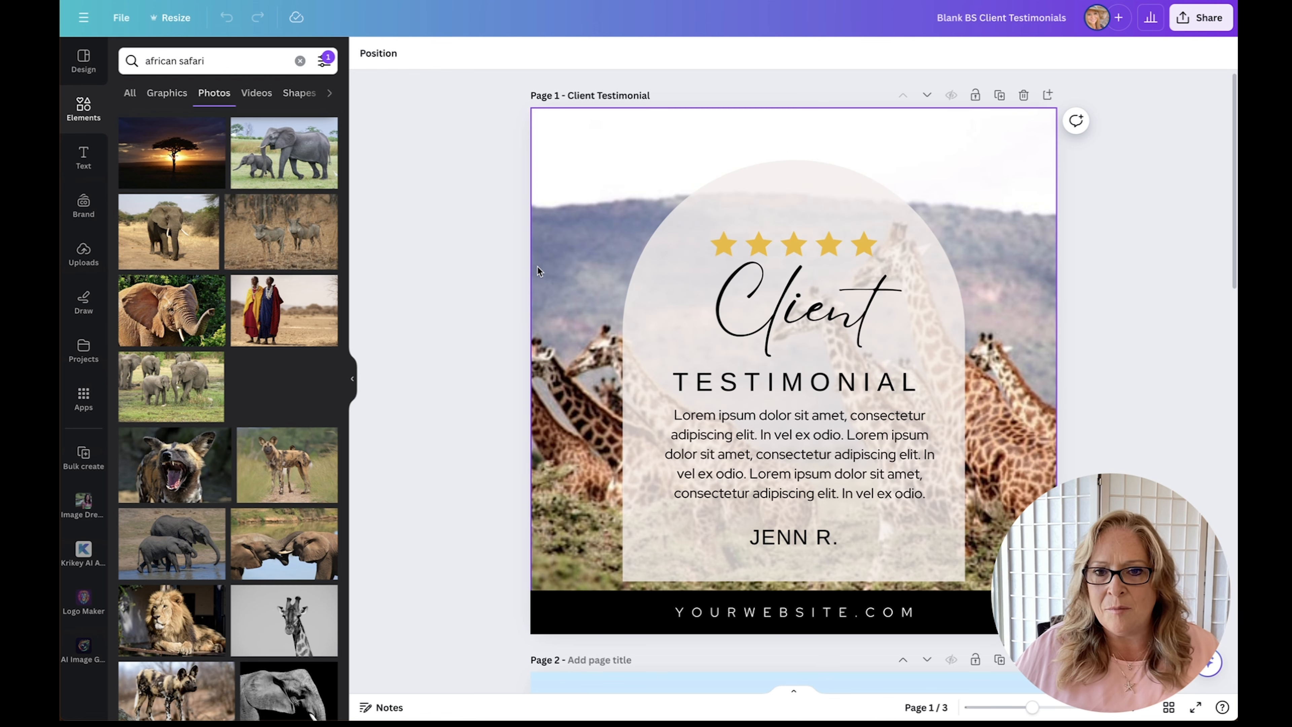
drag(539, 259, 539, 260)
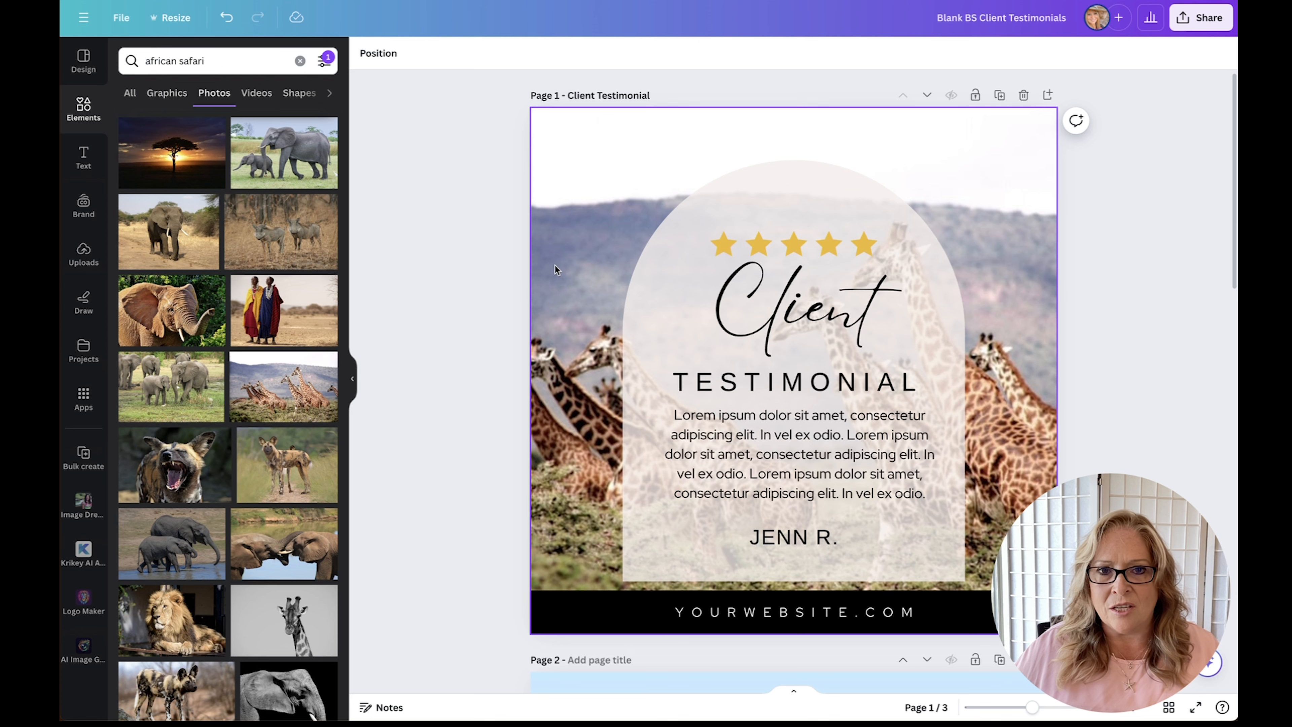
Enlarge the giraffe photo within its background crop and reposition it so giraffes show on both sides of the testimonial panel
click(567, 259)
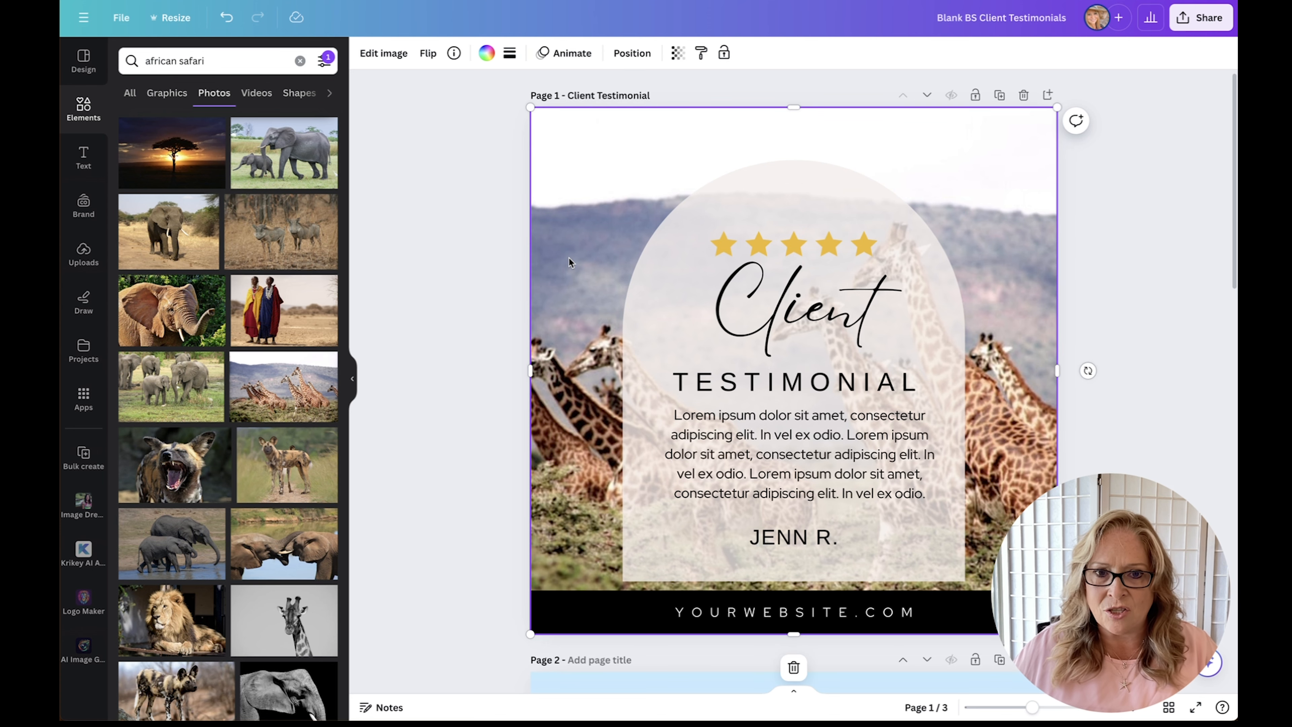
double_click(569, 257)
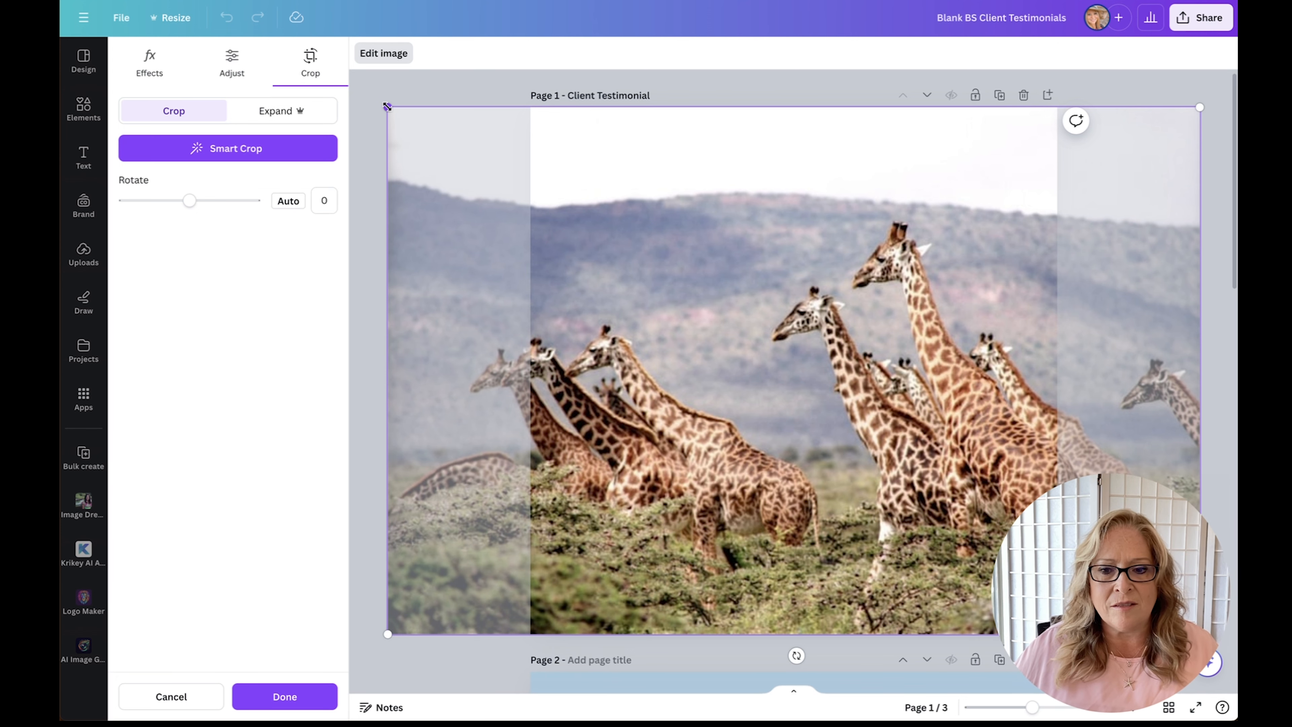
drag(387, 106, 161, 4)
drag(791, 341, 937, 335)
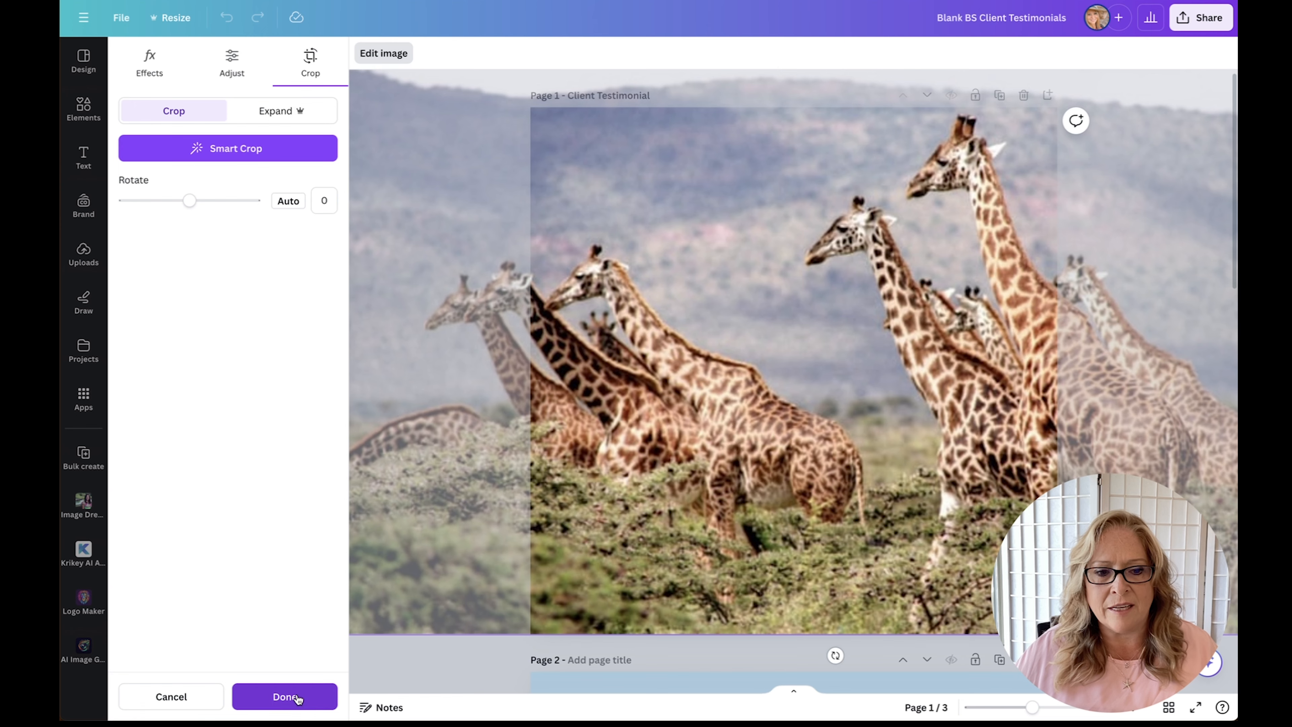
click(285, 696)
click(411, 426)
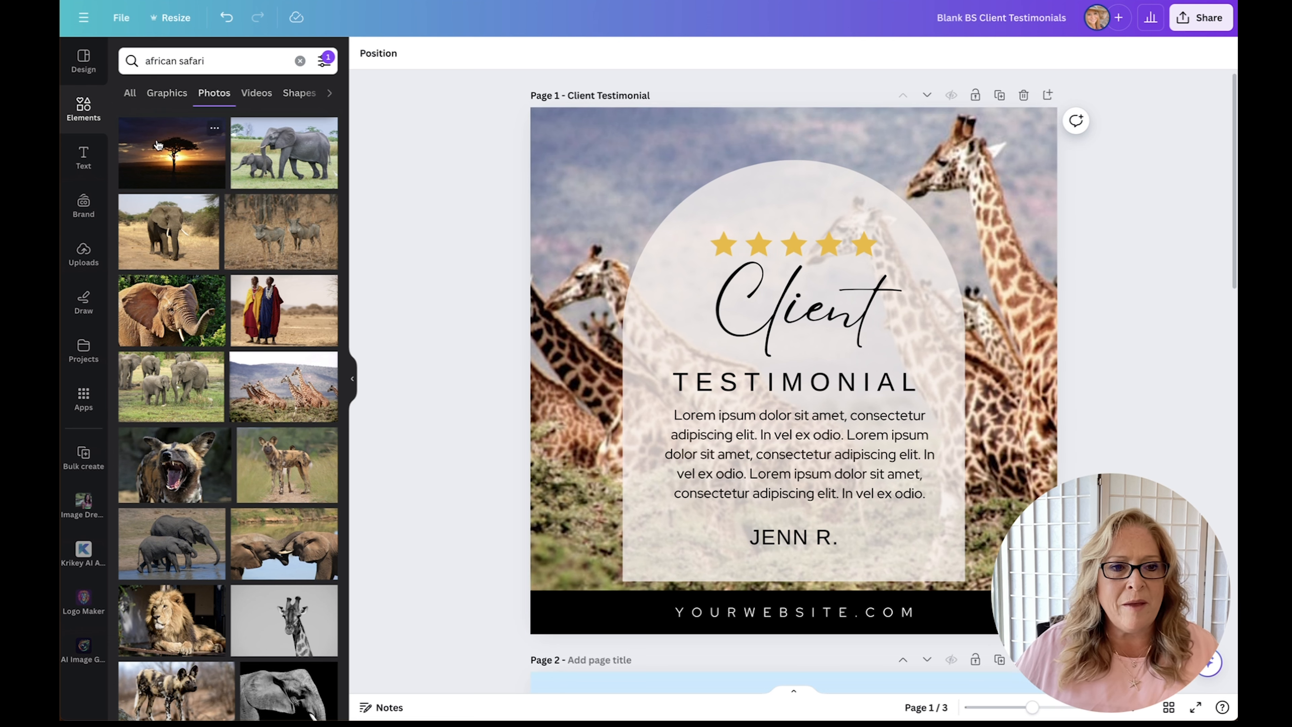
Search the free photos for "african tent"
click(170, 62)
double_click(199, 62)
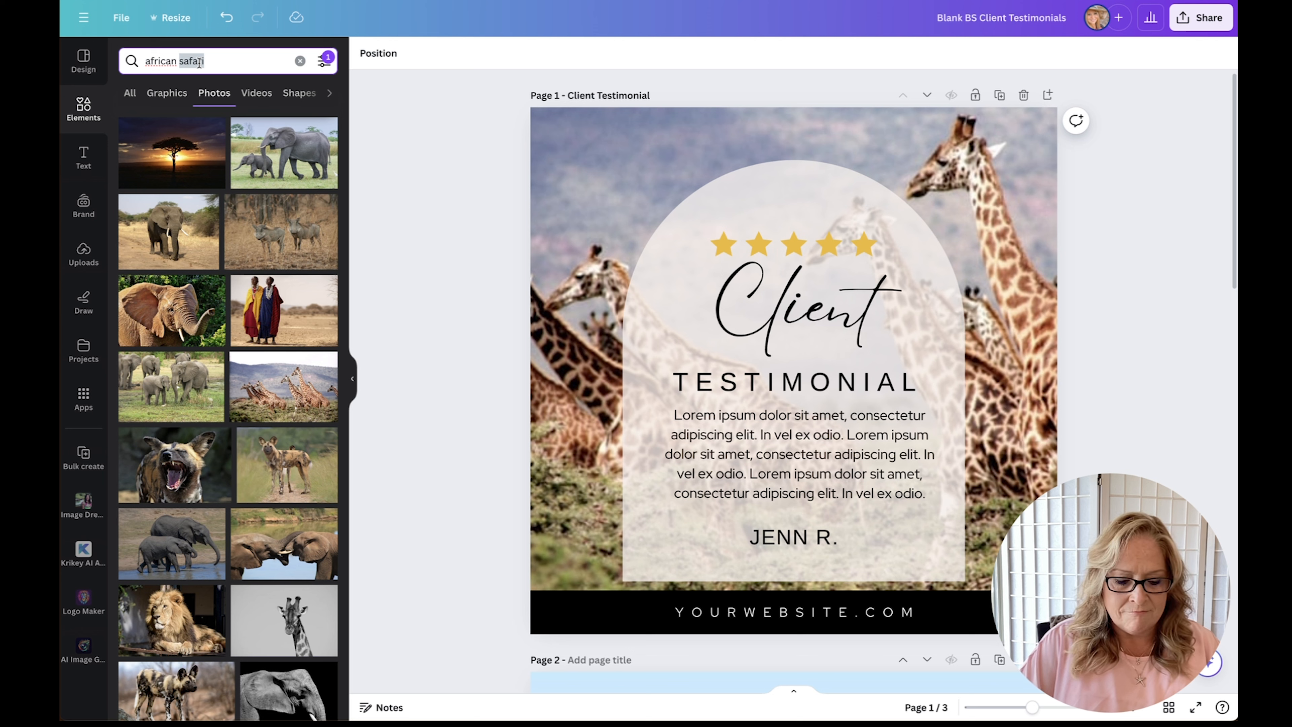
text(tent)
key(Return)
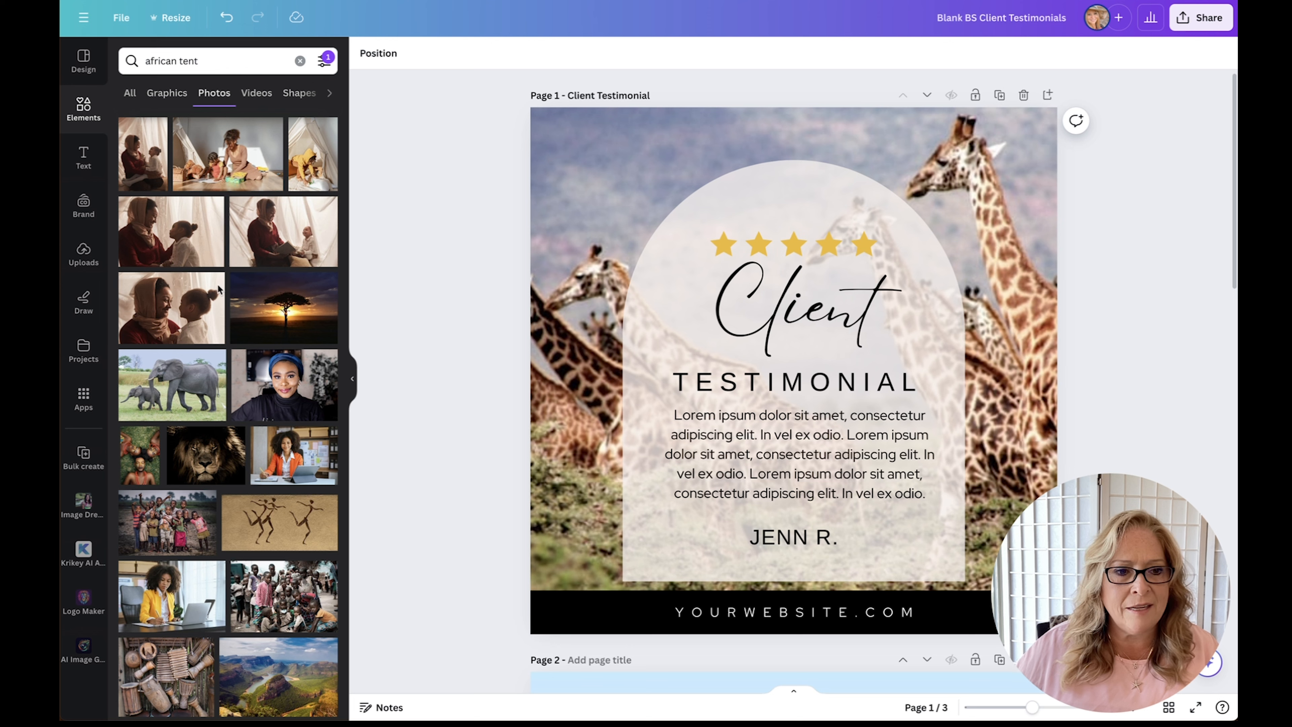
Change the photo search to "african sunrise" and look through the free results
double_click(186, 62)
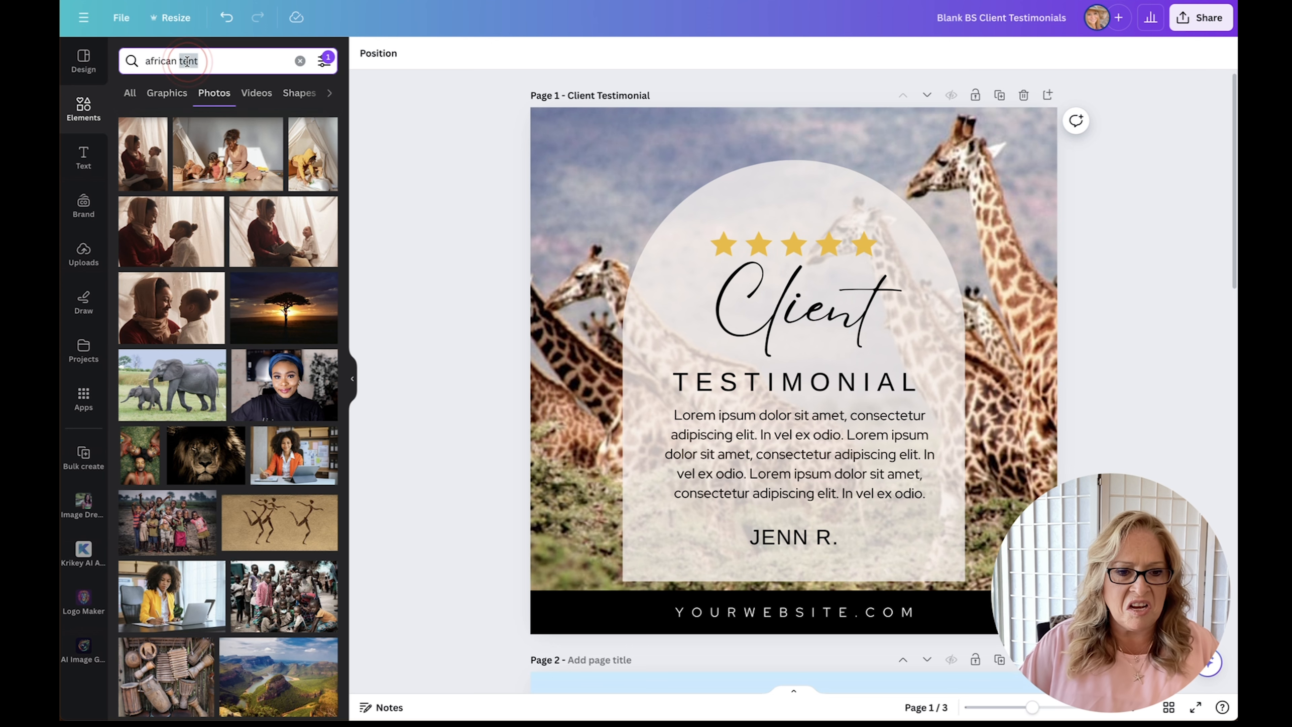
text(sun)
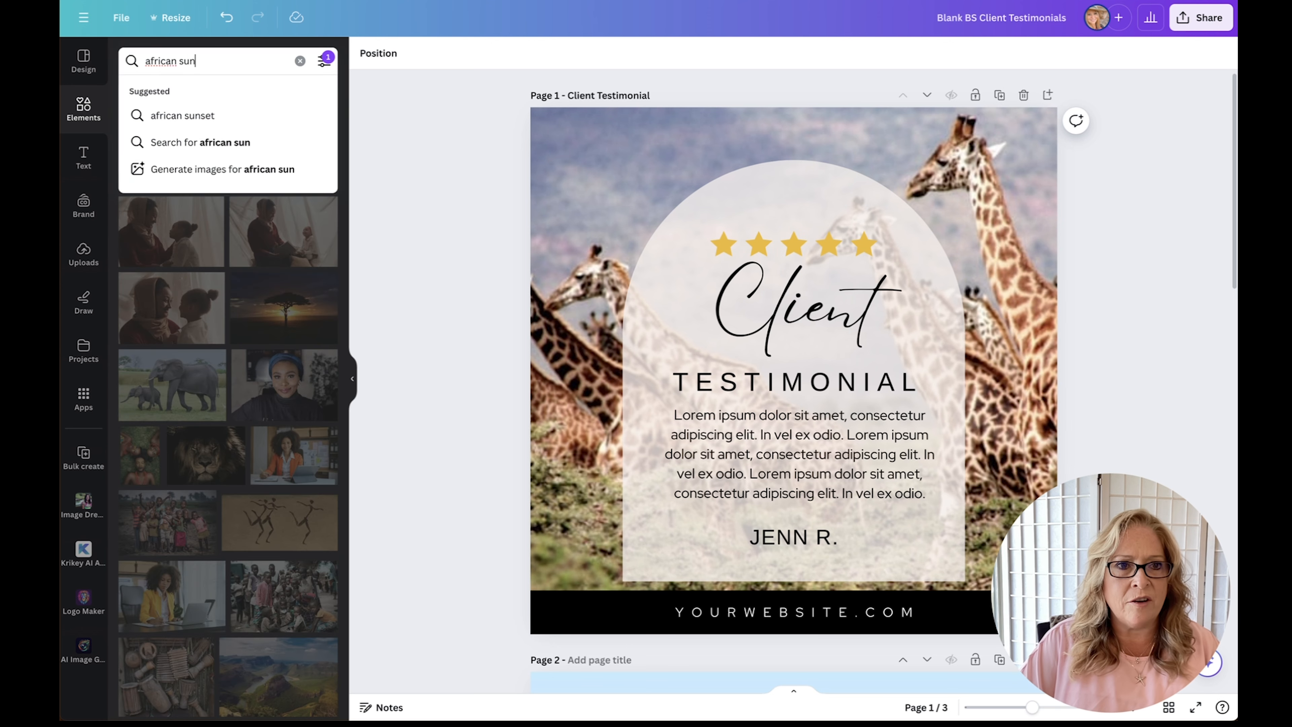
text(rise)
key(Return)
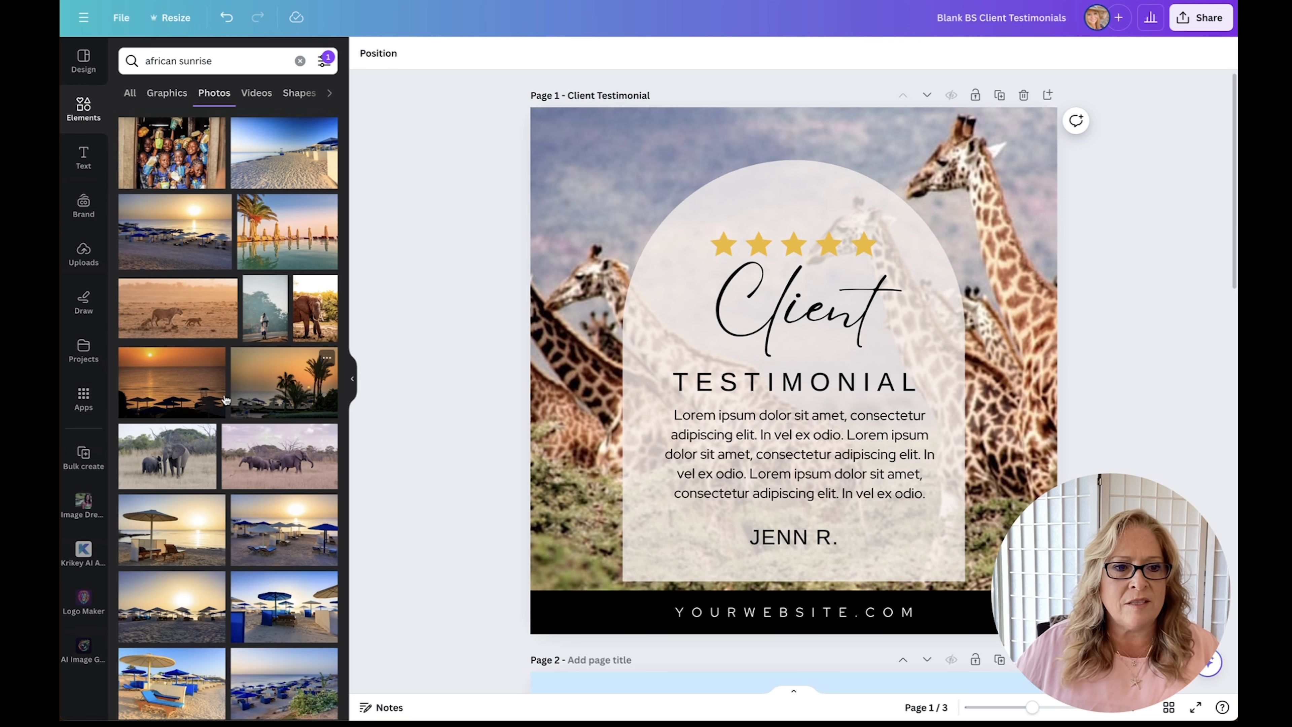
scroll(240, 488, down, 8)
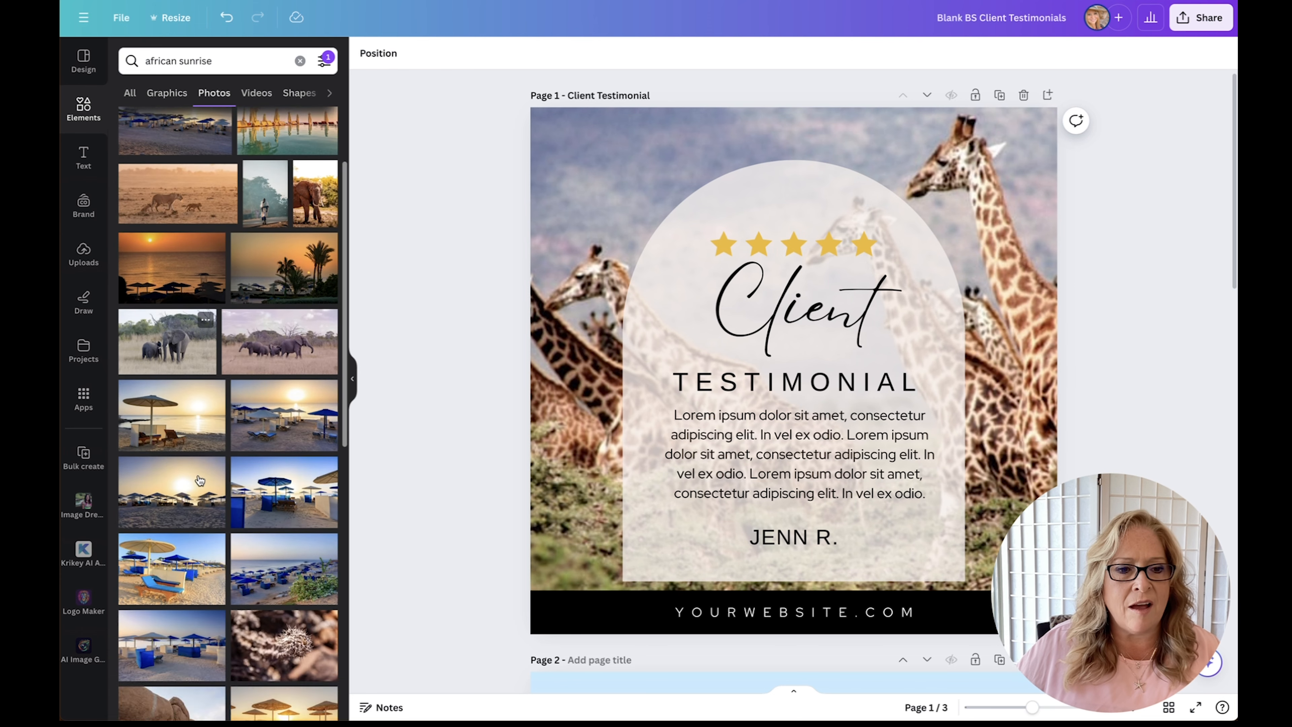
scroll(199, 479, down, 1)
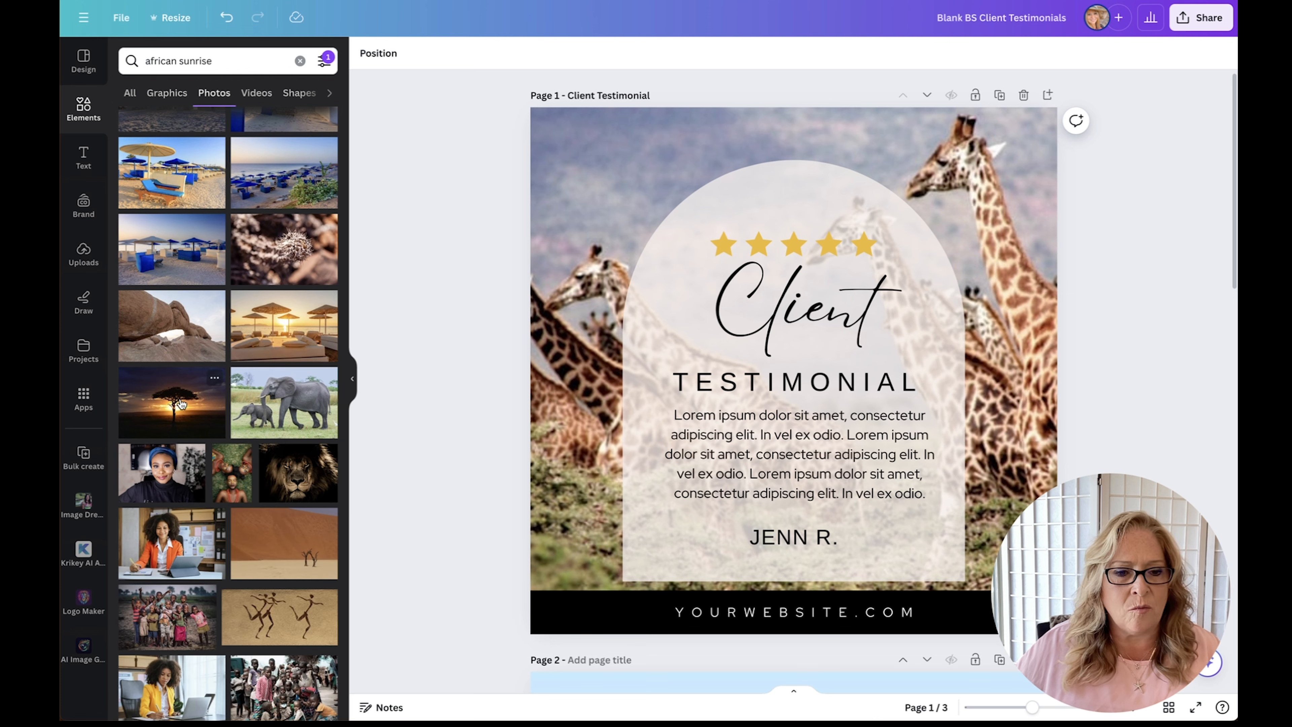
scroll(182, 403, down, 8)
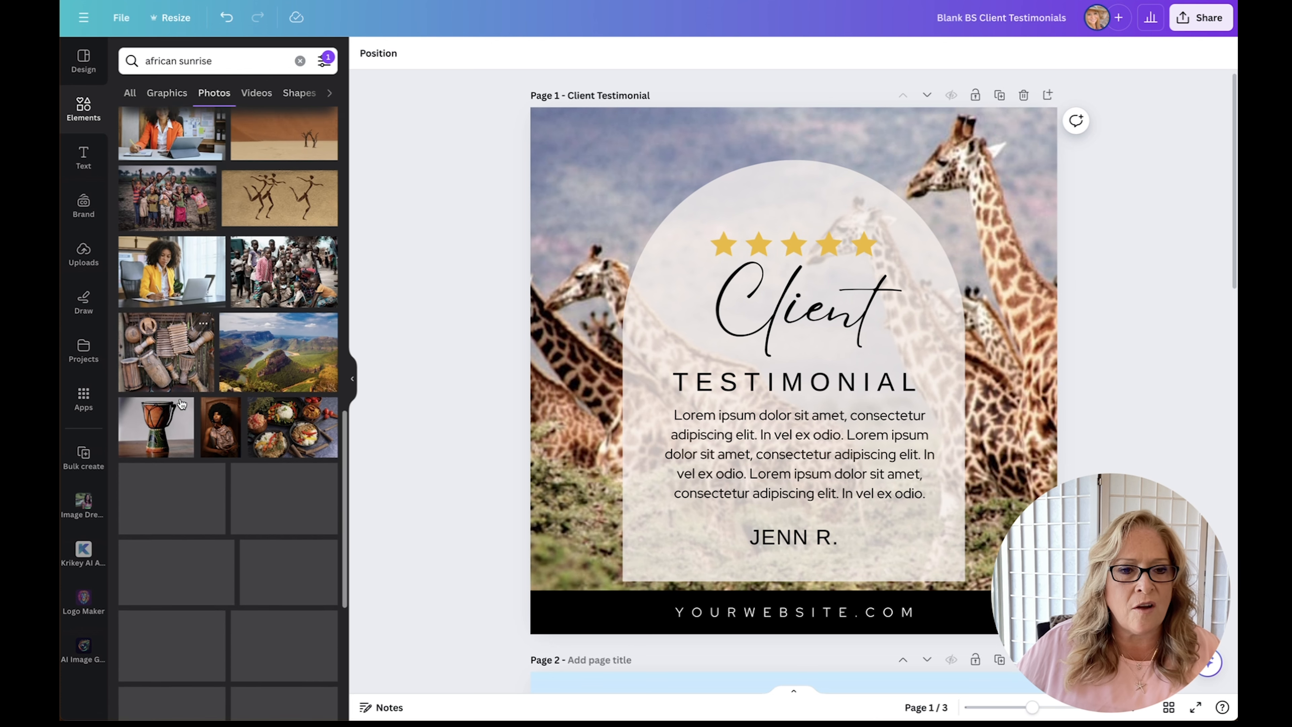
scroll(180, 399, down, 10)
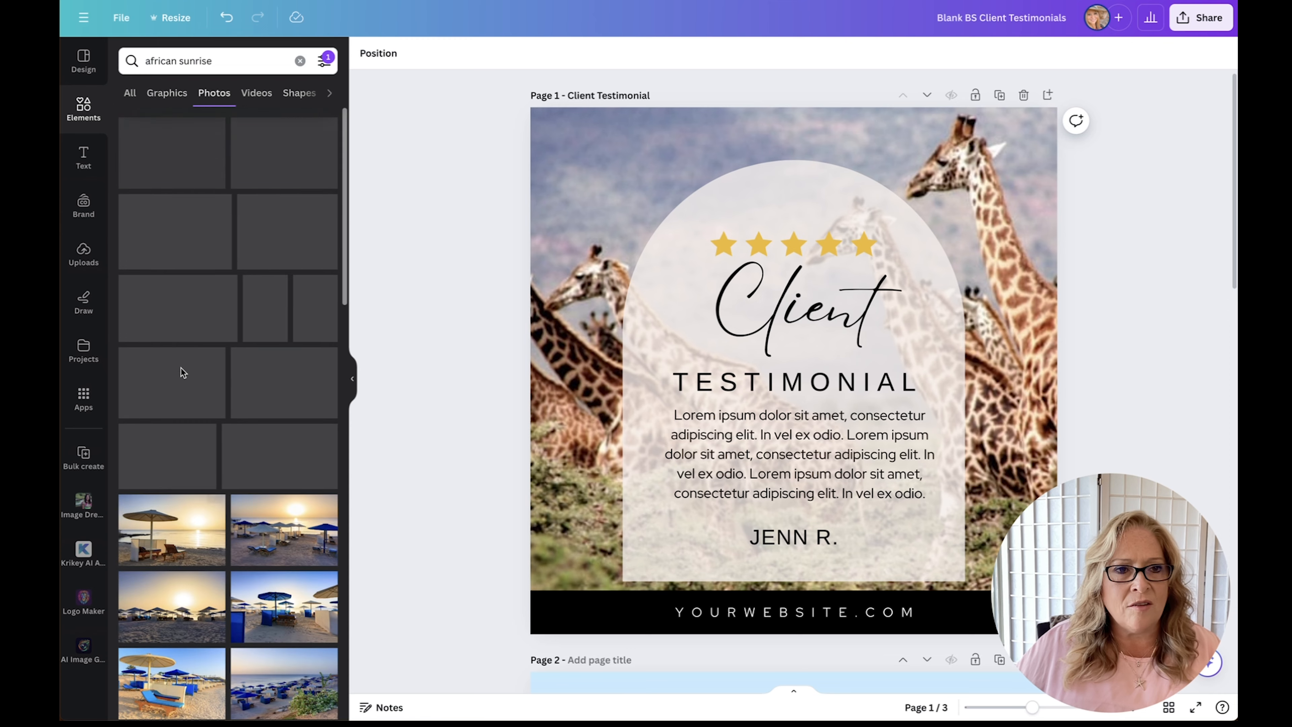
Clear the free-only price filter from the african sunrise photo search
click(325, 64)
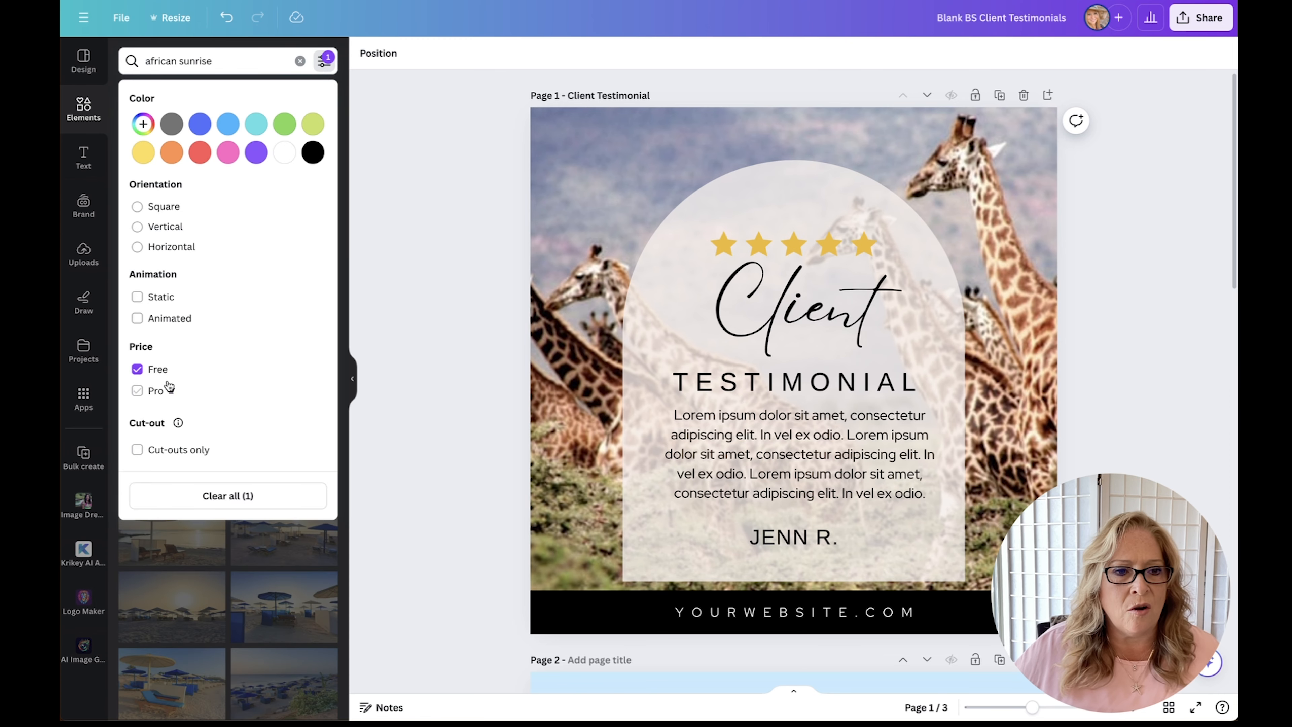
click(231, 496)
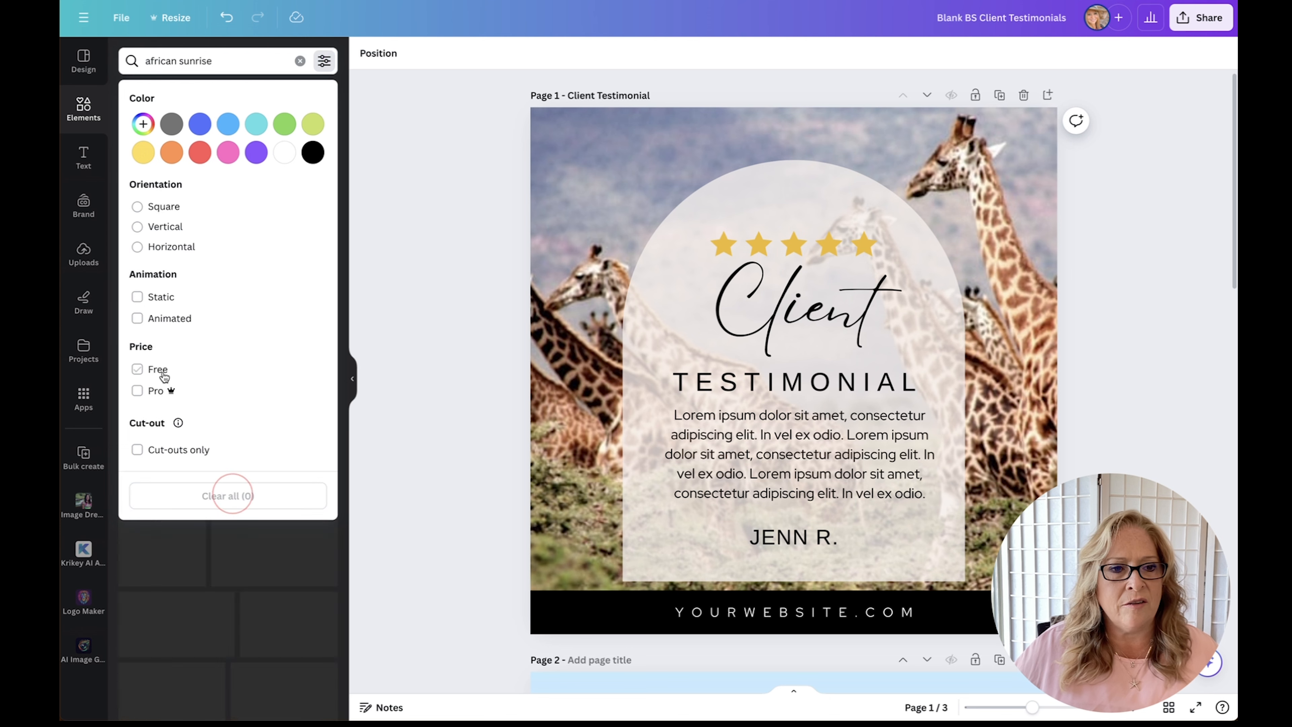
click(341, 550)
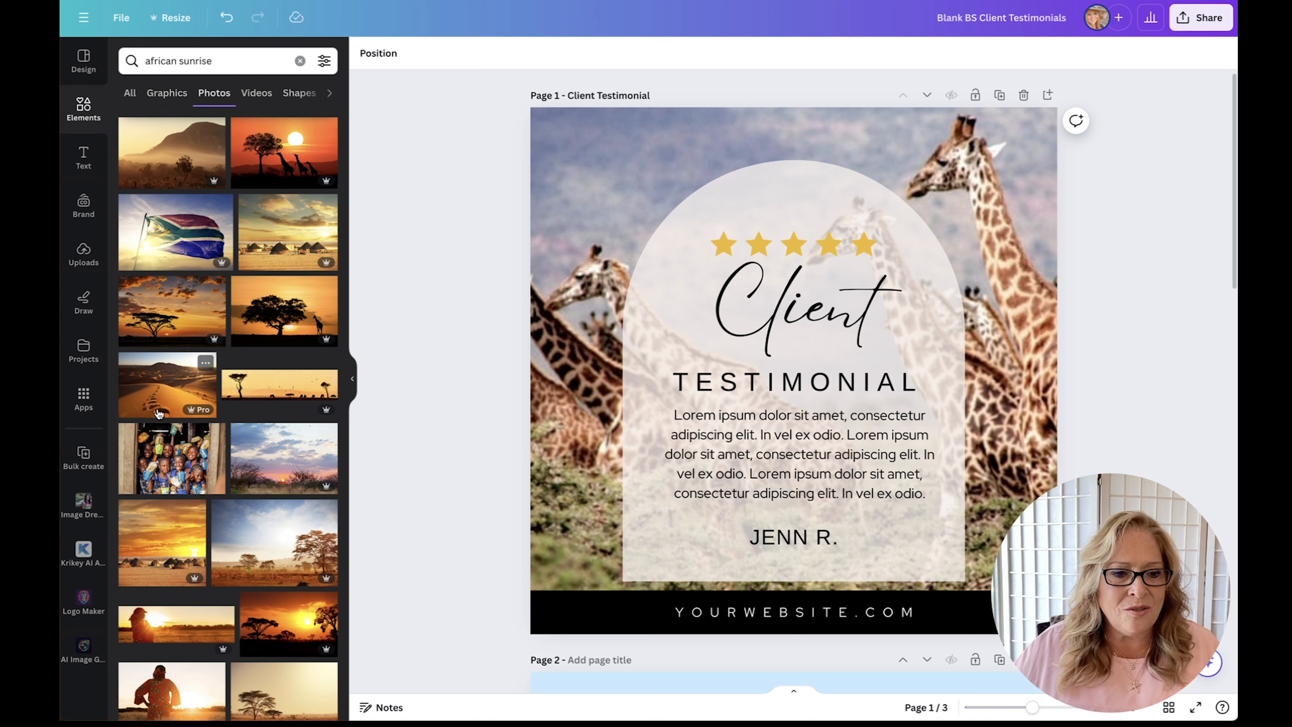
Replace page 1's giraffe background with the orange acacia sunset photo and shift it left within the crop to reveal more of the tree
drag(266, 616, 579, 244)
double_click(596, 225)
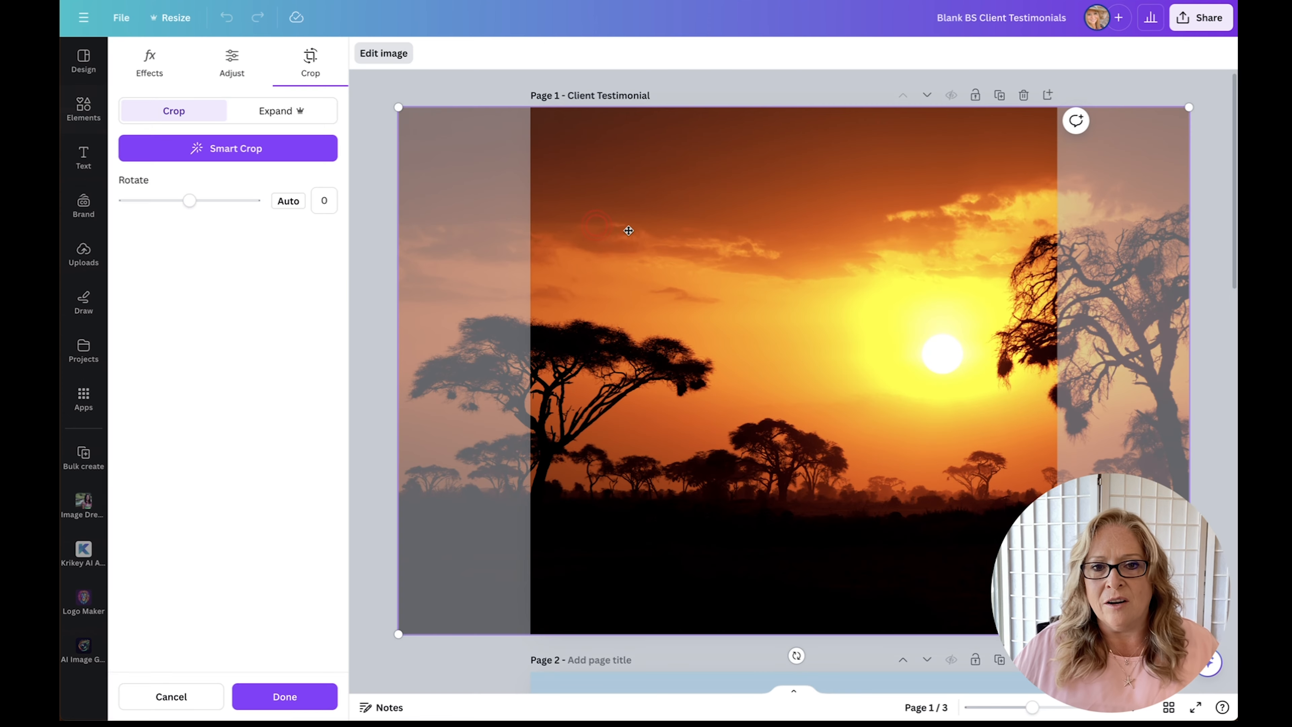
drag(610, 179, 532, 178)
click(305, 697)
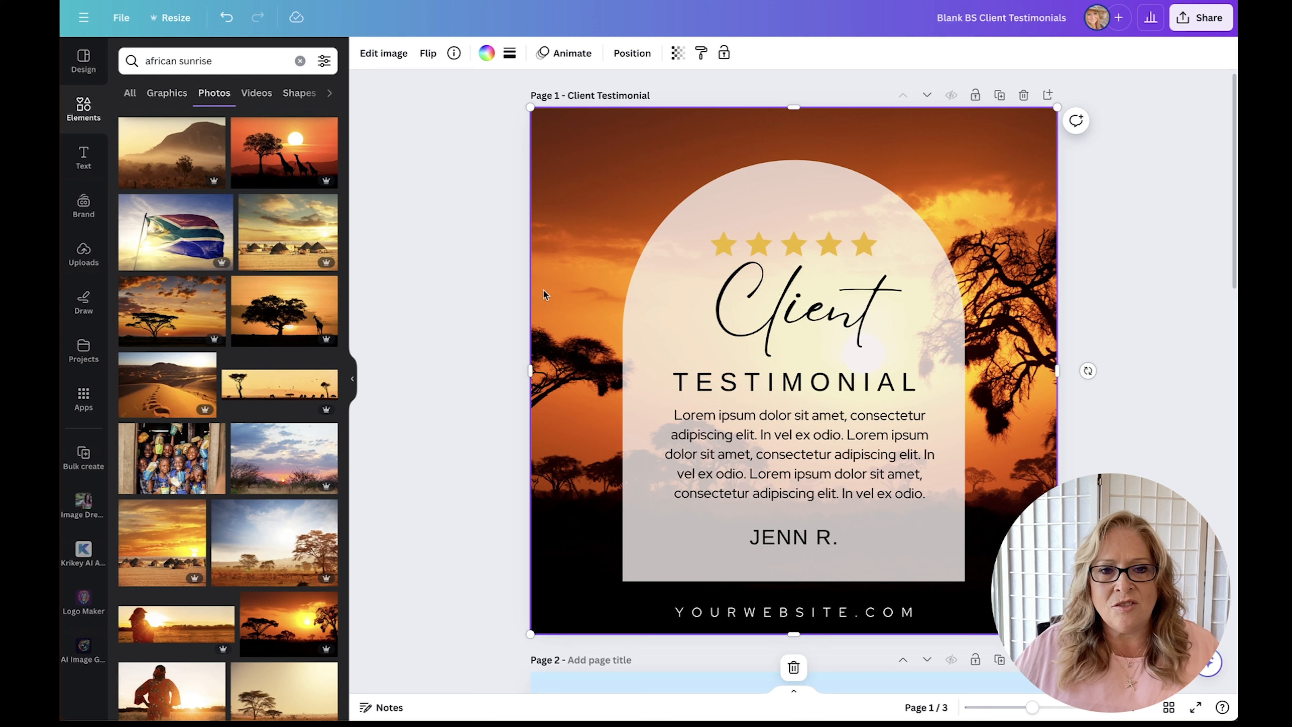
Replace the placeholder testimonial with "I loved my African Safari trip that", the travel advisor's first name, and "booked for me...."
click(796, 300)
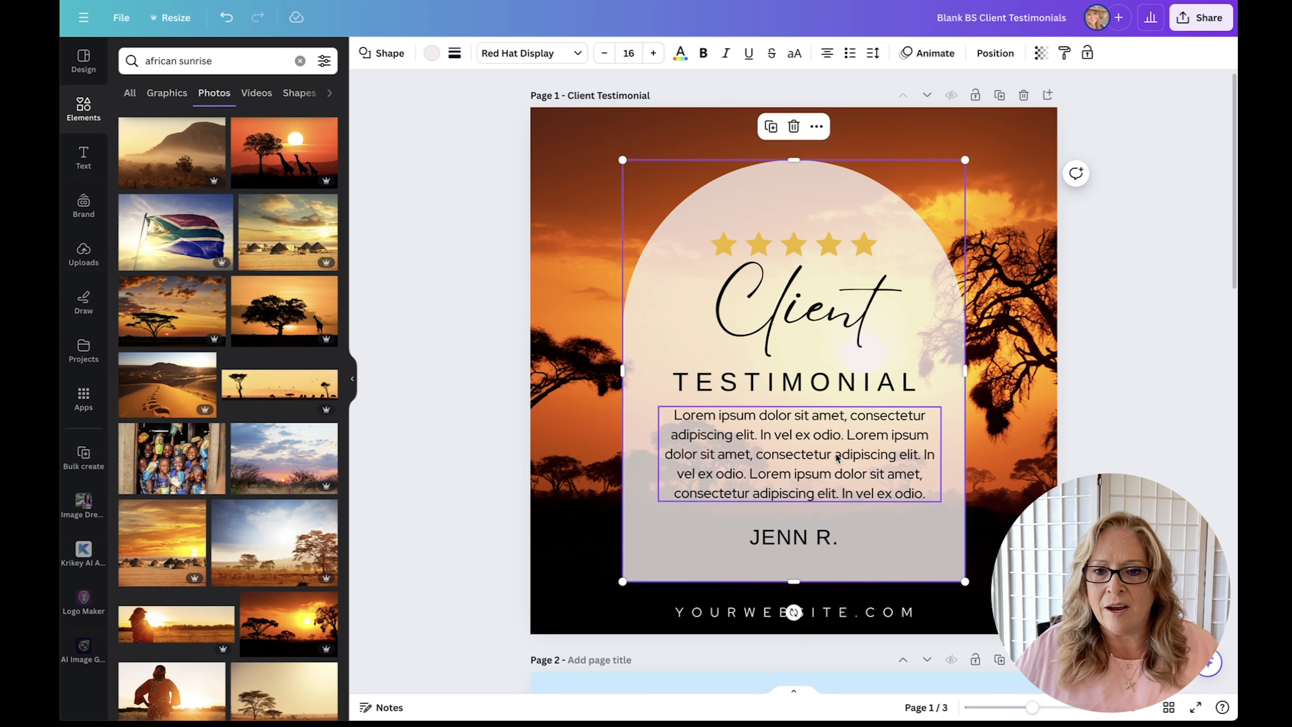
click(824, 449)
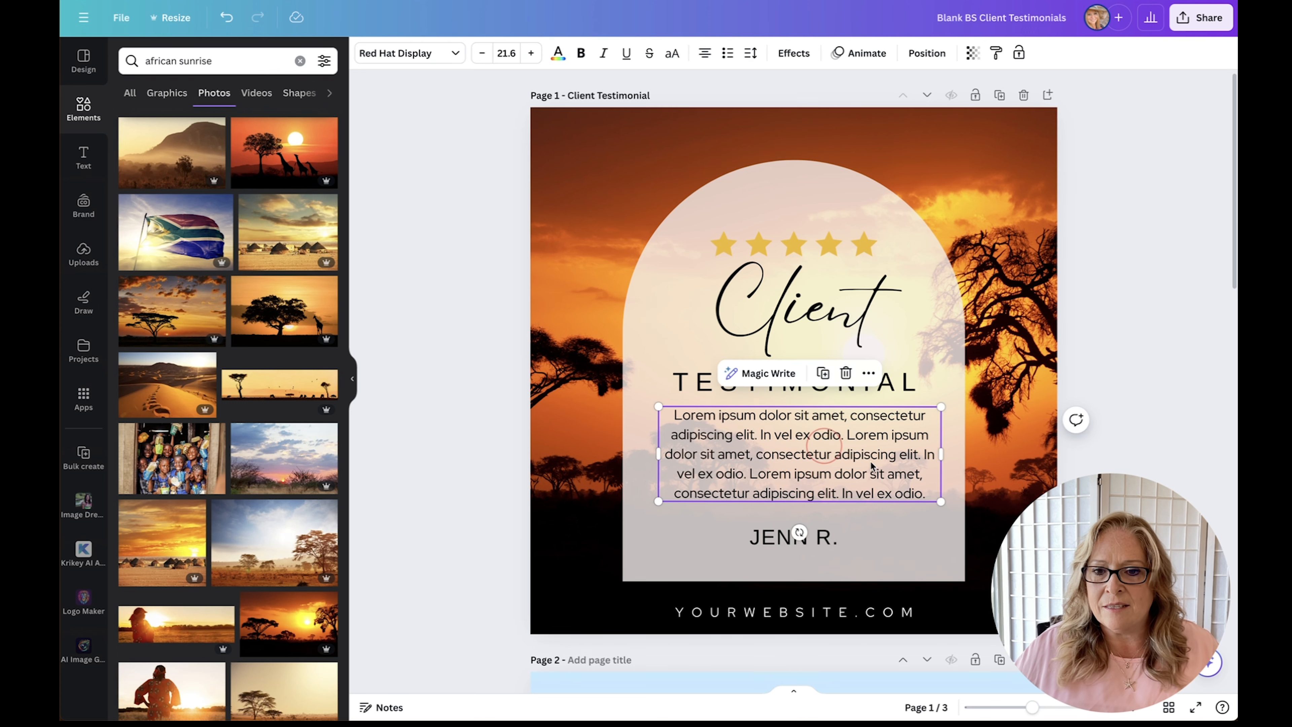
click(759, 438)
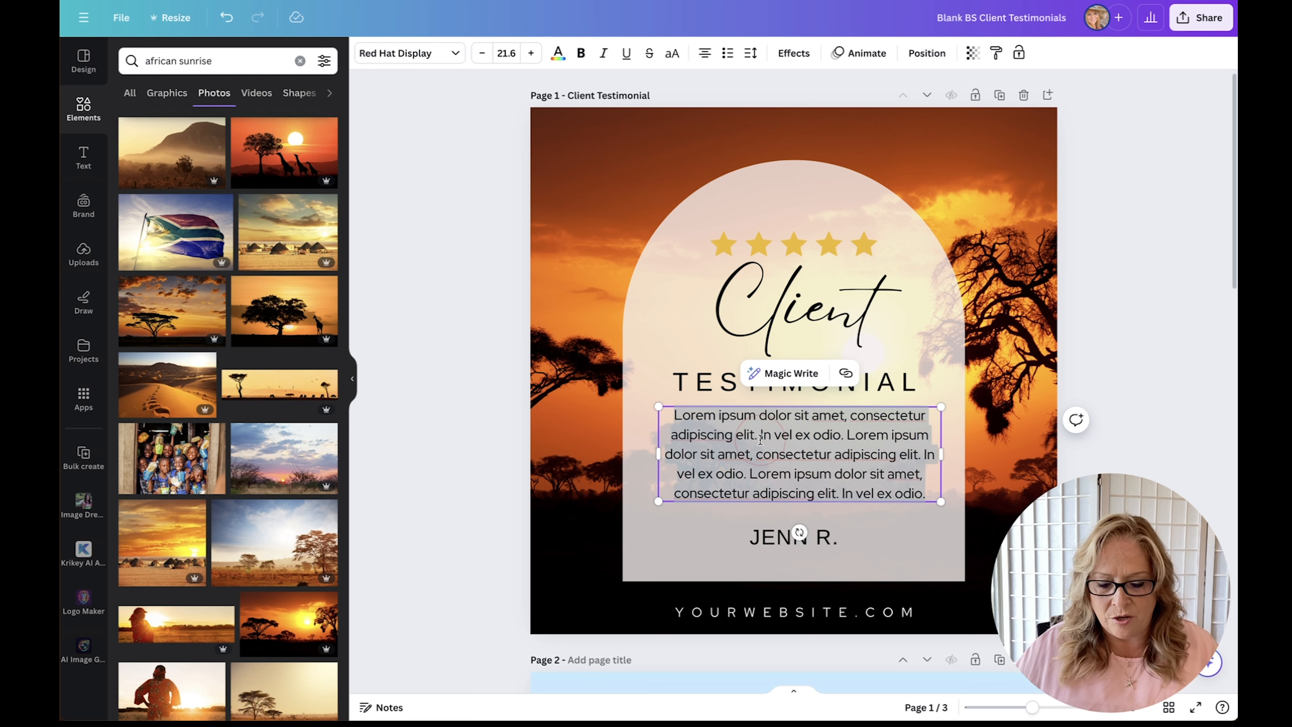
key(BackSpace)
text(I lov)
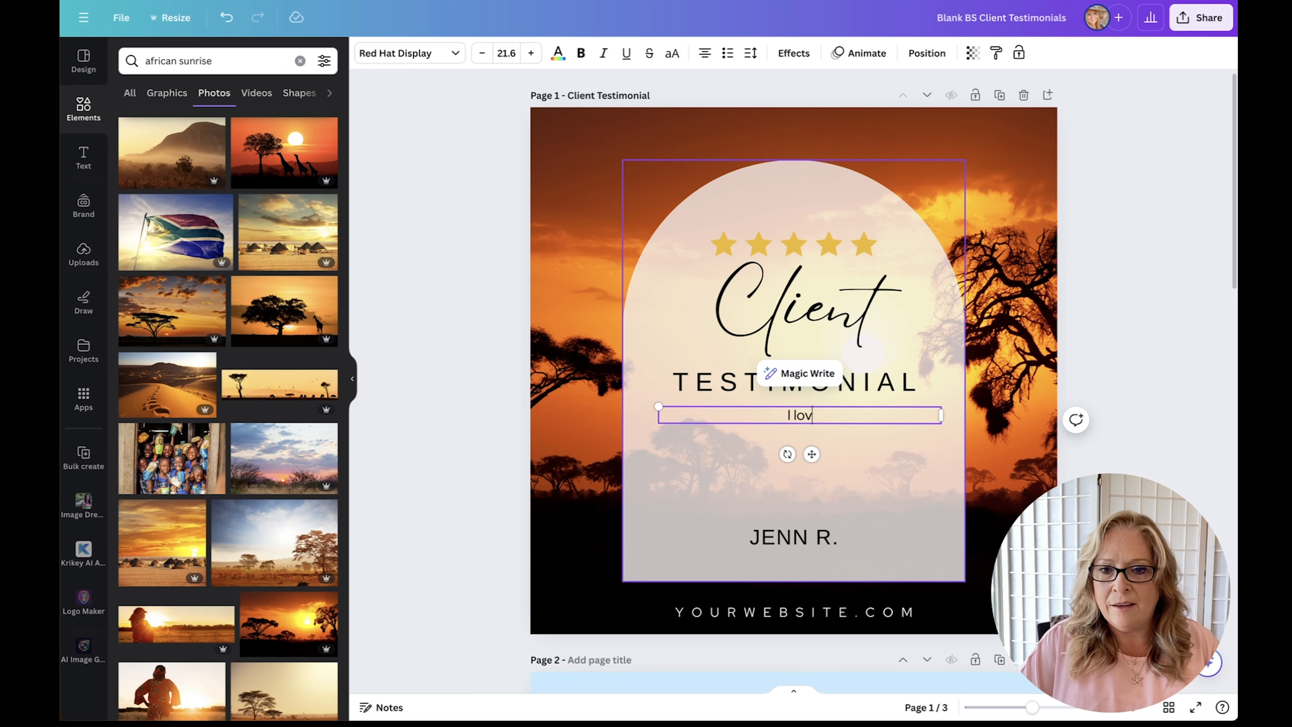
text(ed my A)
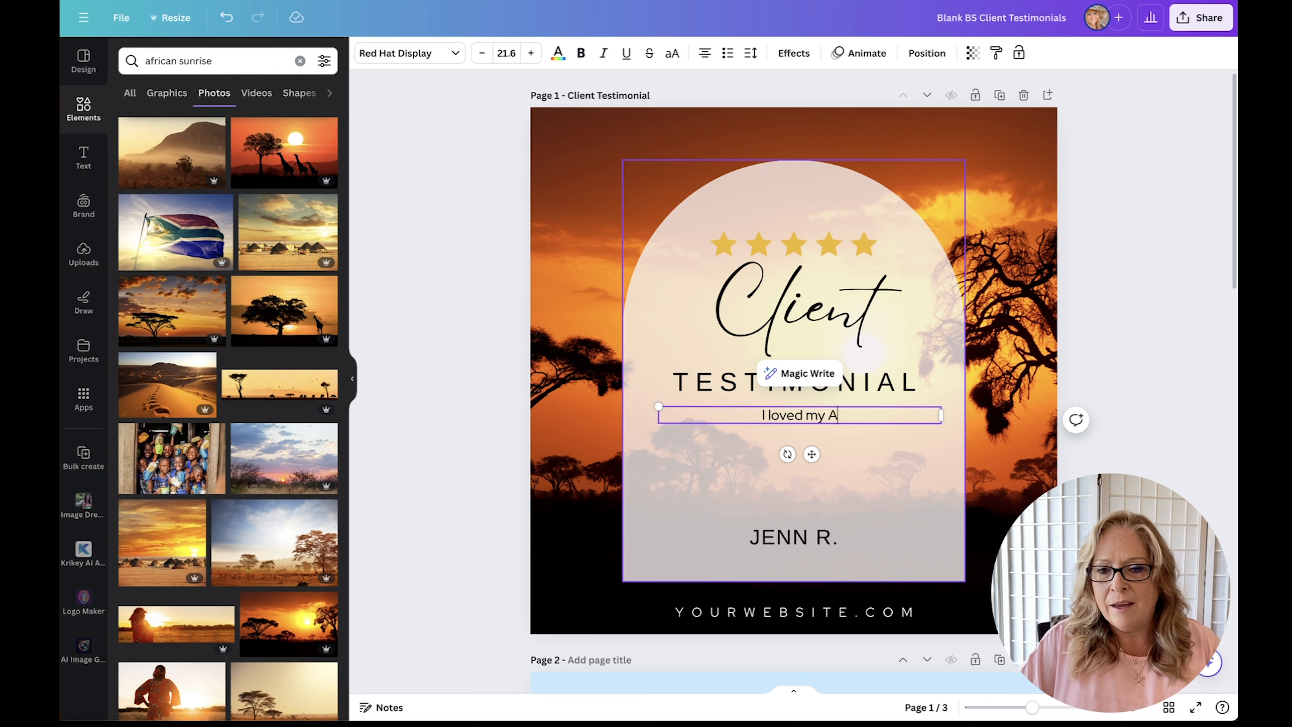
text(frican Safa)
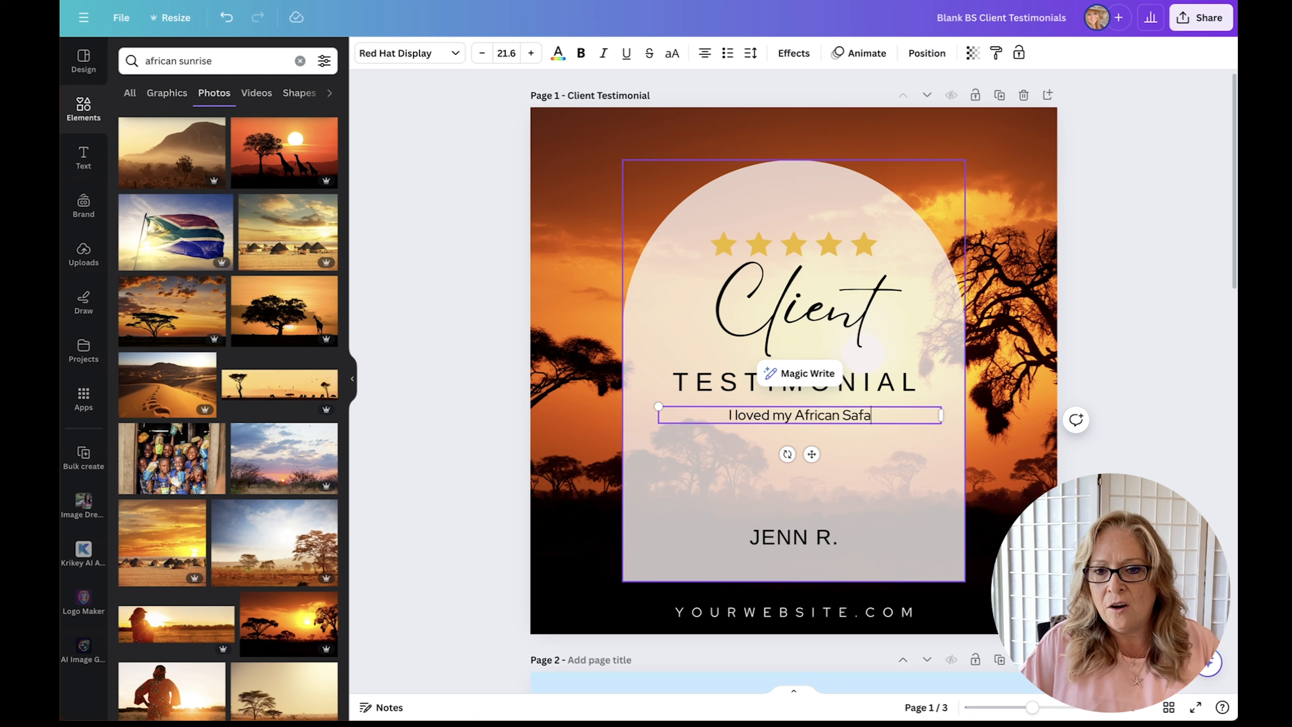
text(ri trip that )
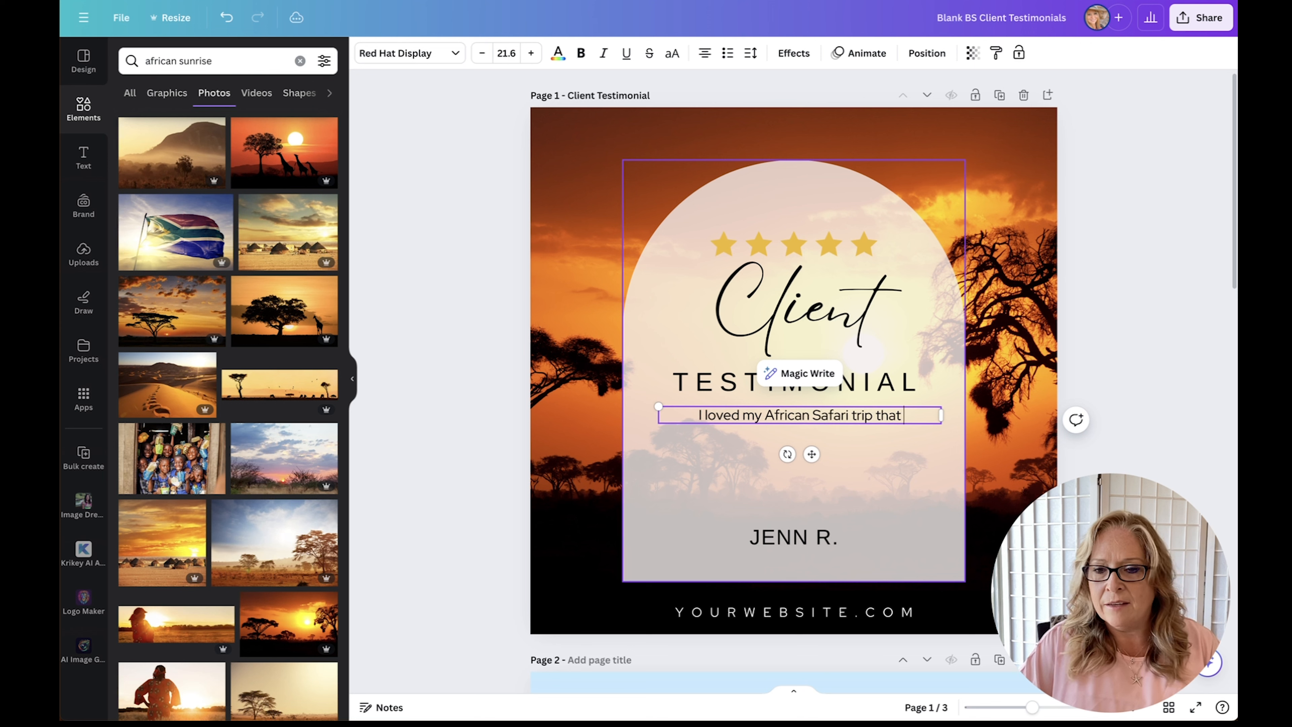
text(Sherri)
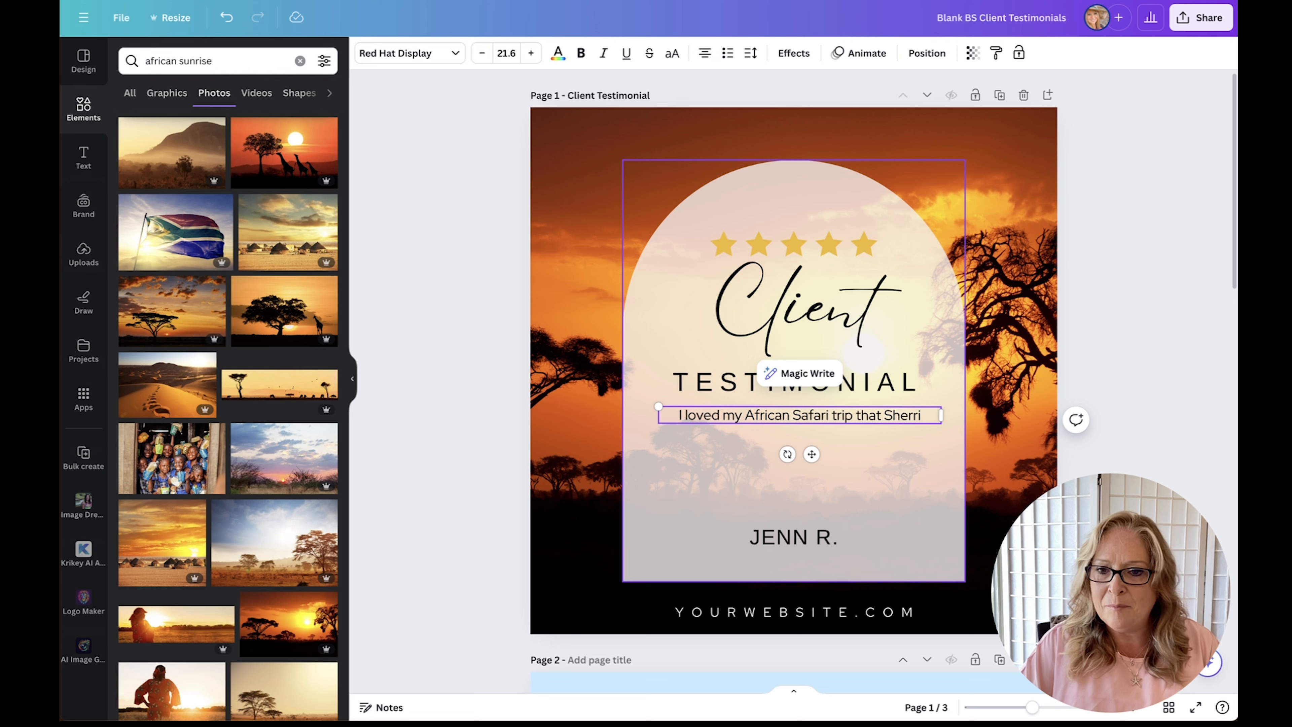
text( booked for )
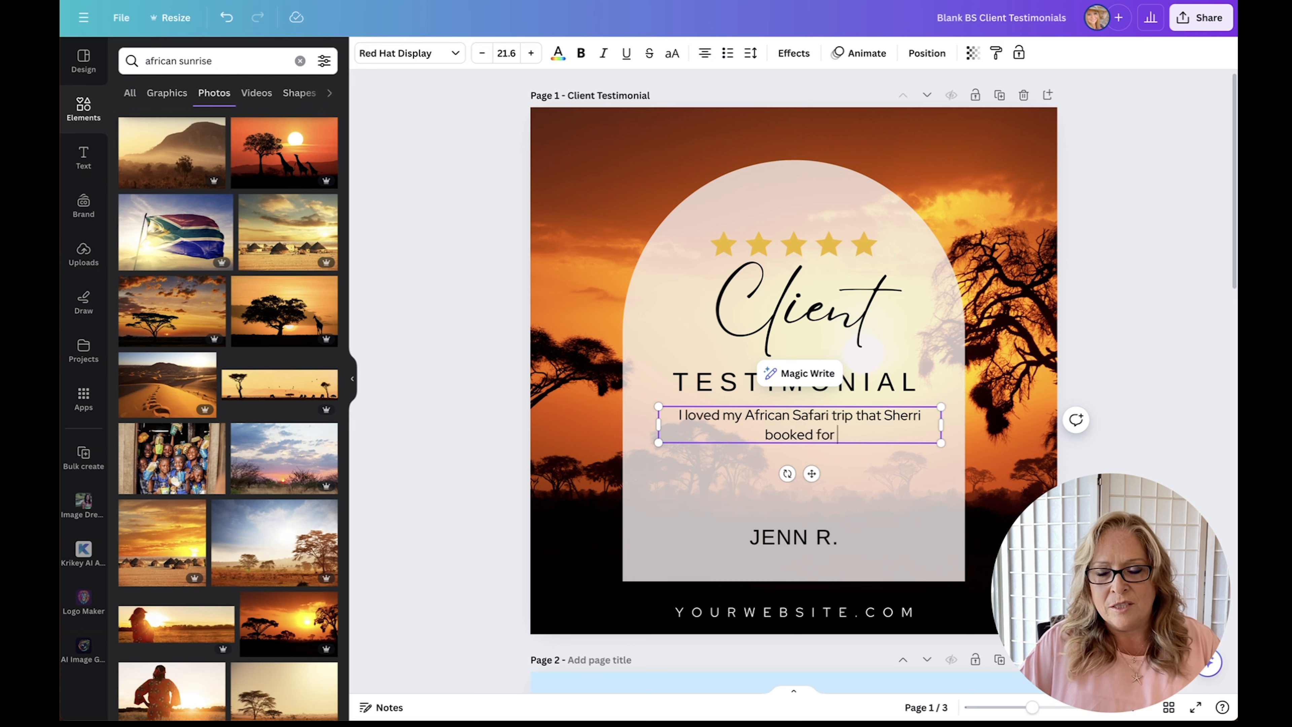
text(me....)
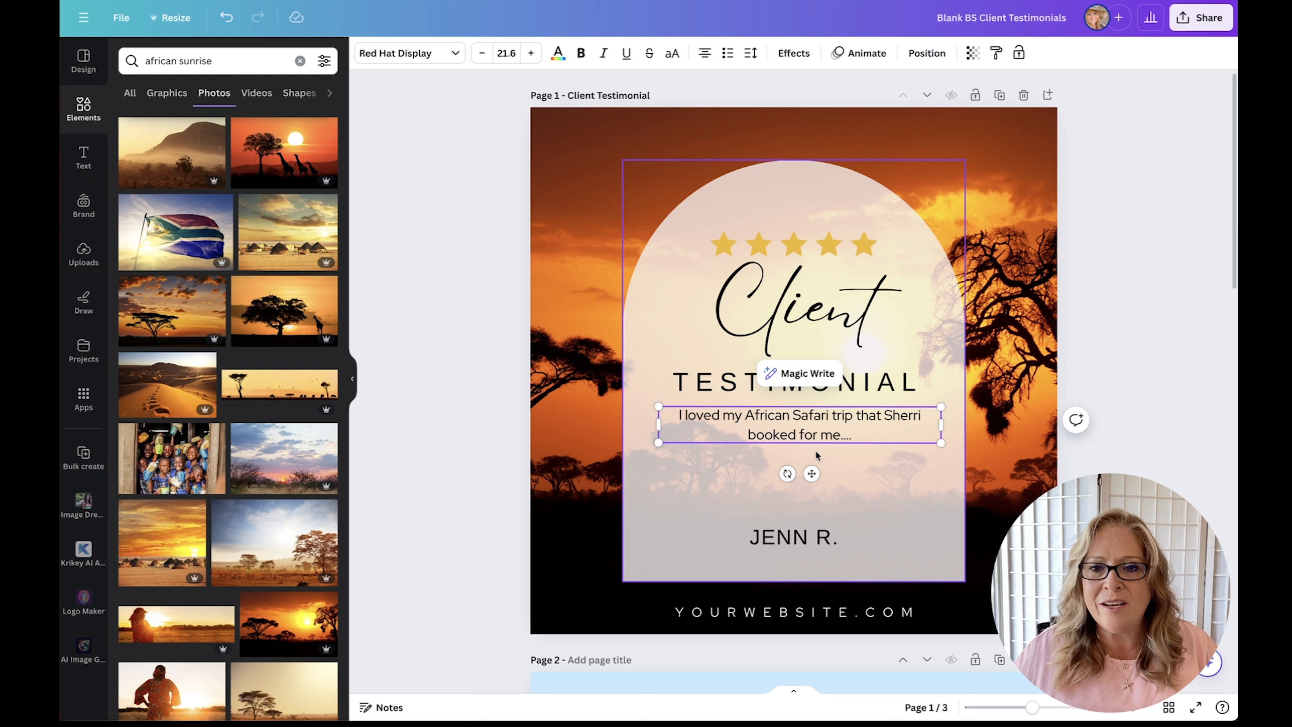
Try replacing the script heading word "Client" with "Your" and undo the replacement
click(833, 326)
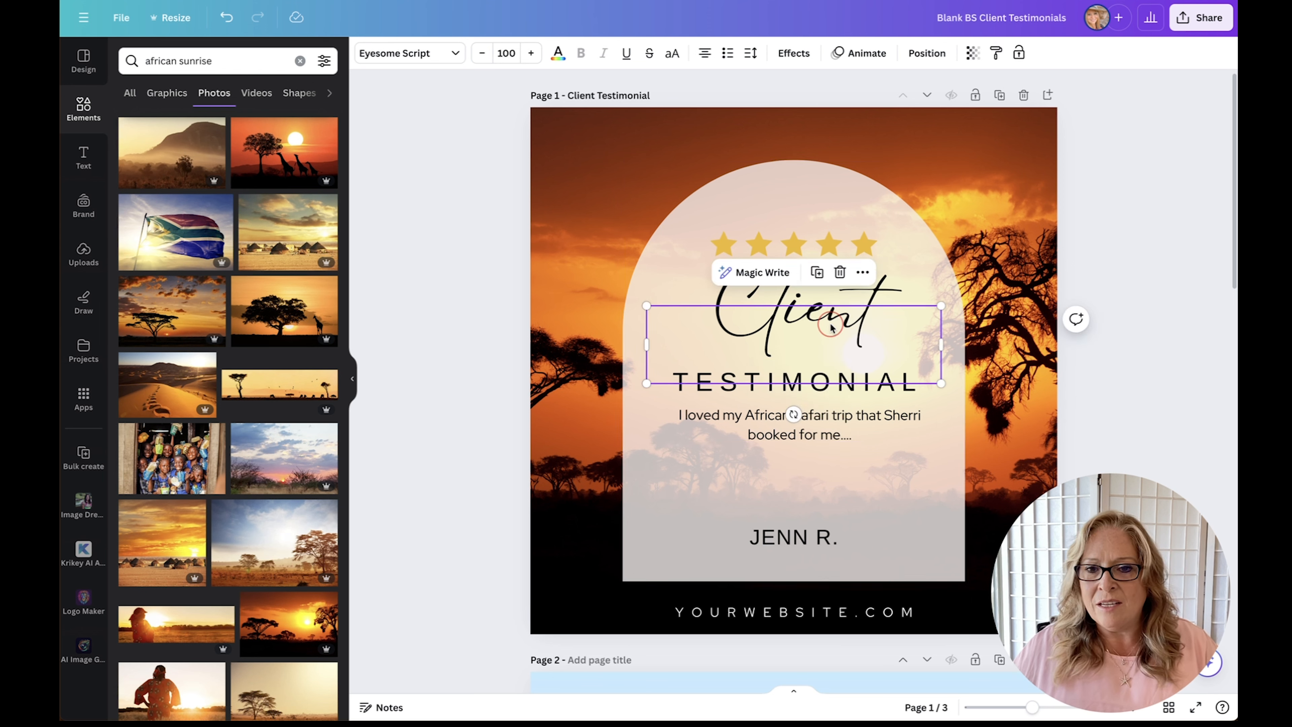
double_click(763, 329)
text(S)
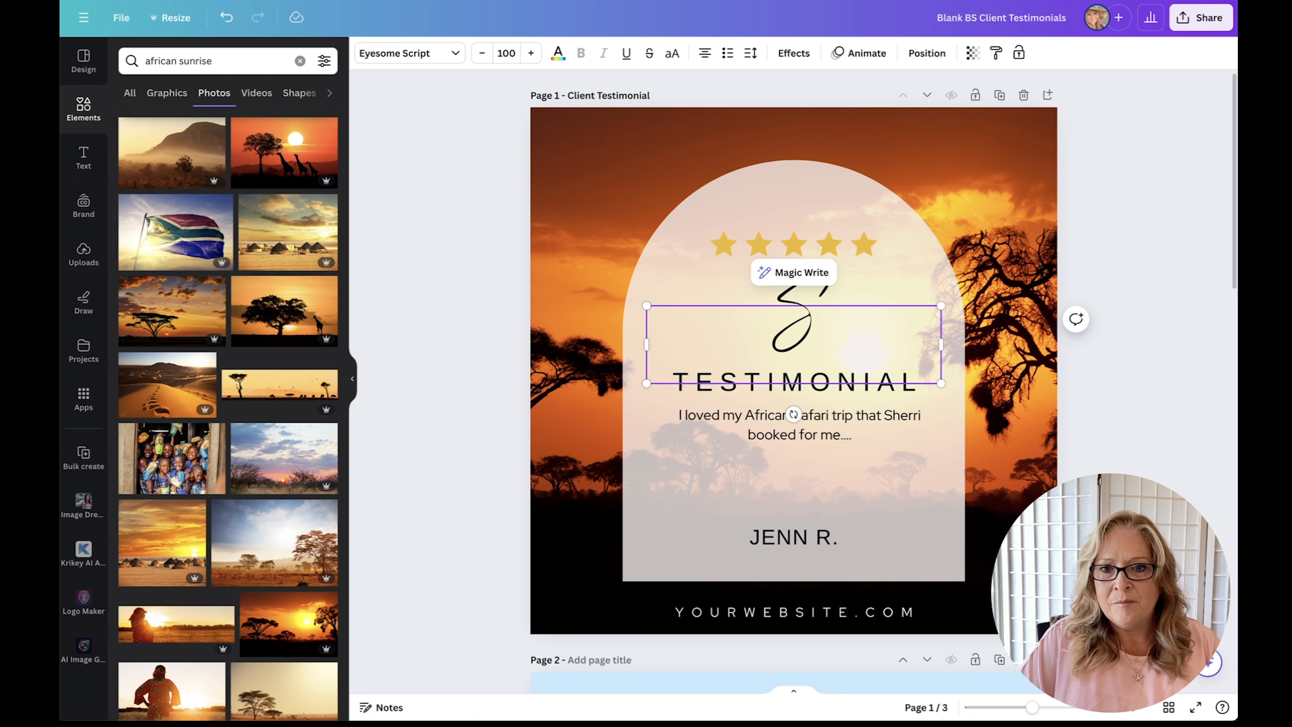
text(our)
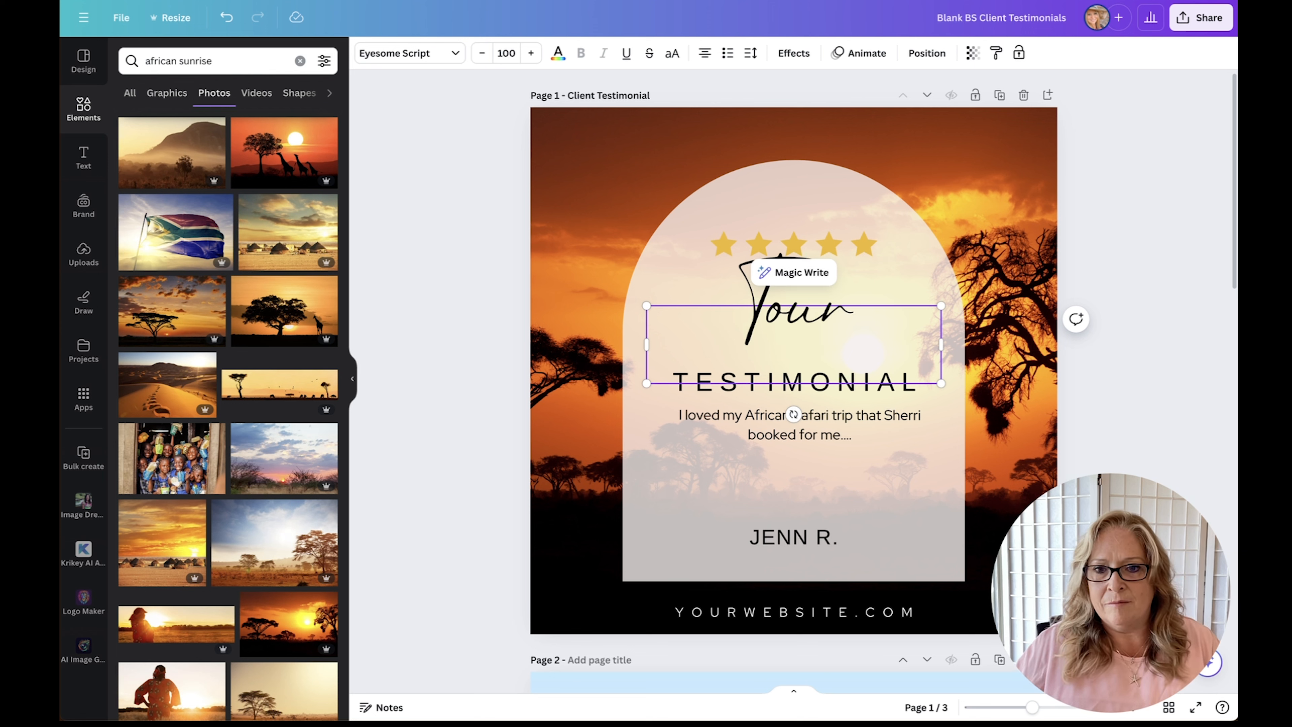
key(super+z)
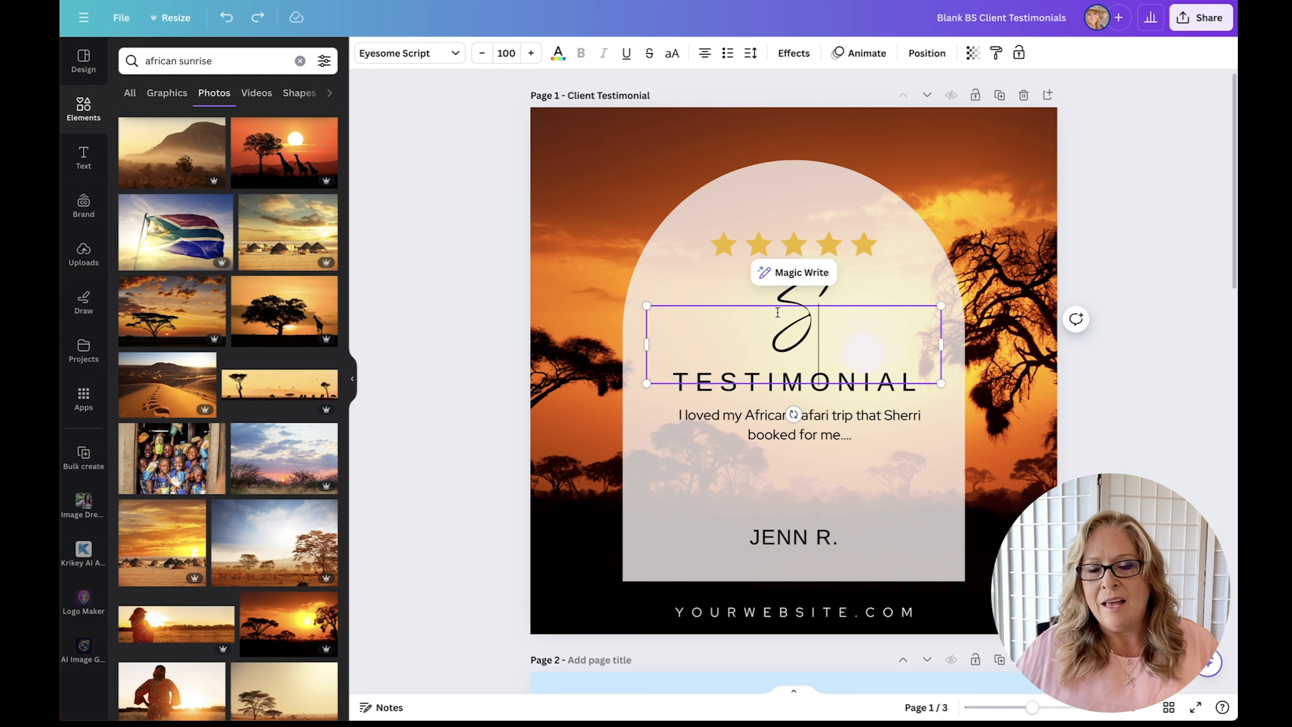
key(super+z)
Select the heading word "Client" and filter the available fonts to the Handwriting style
double_click(795, 329)
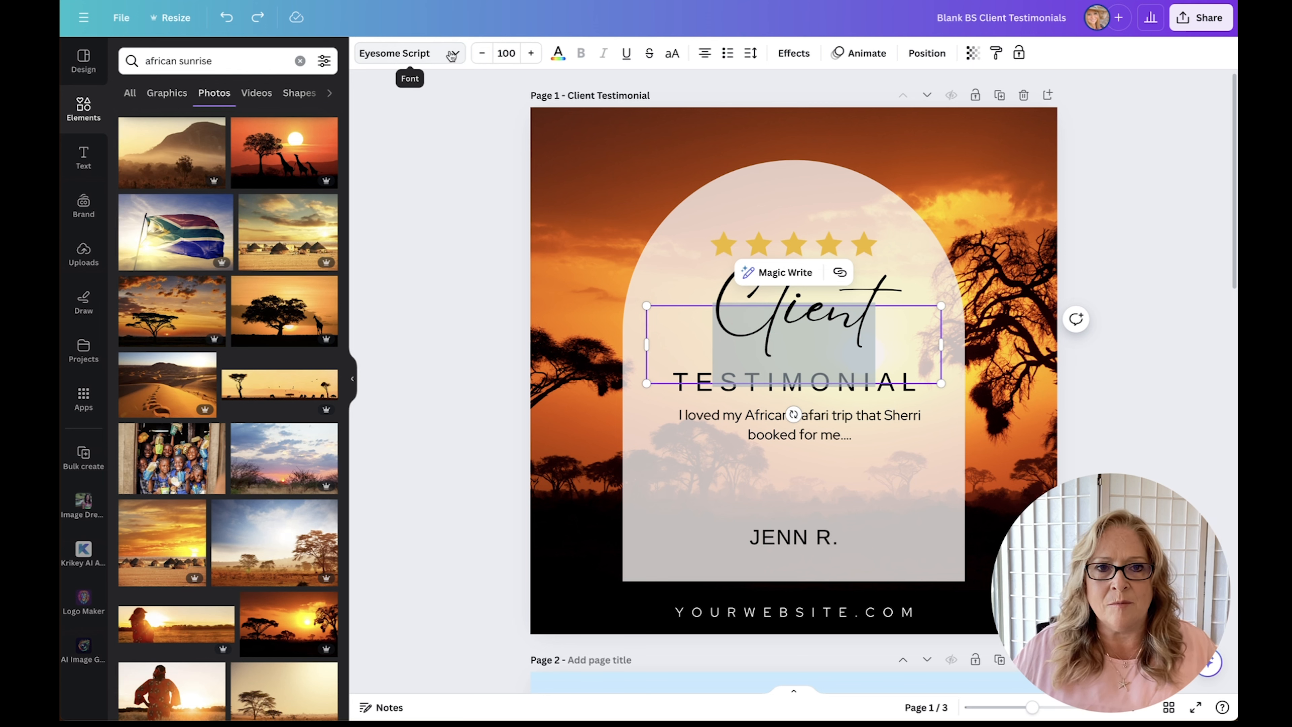
click(451, 56)
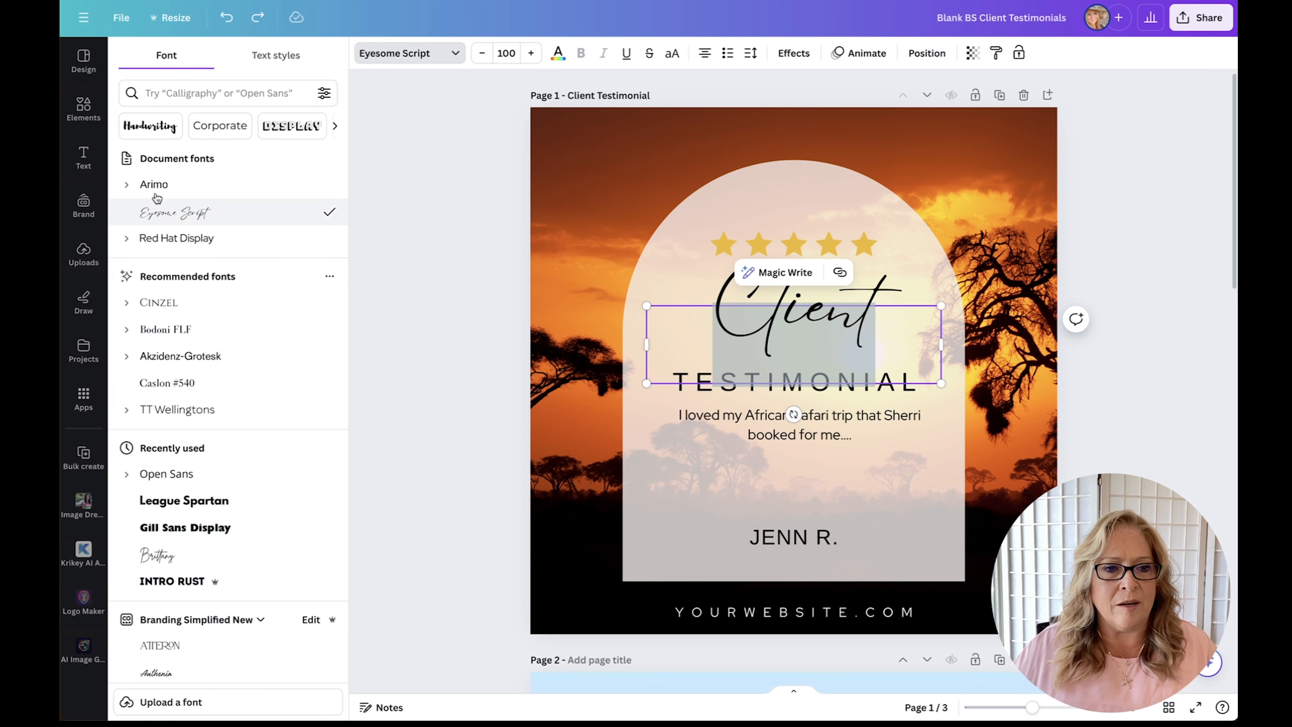
click(162, 127)
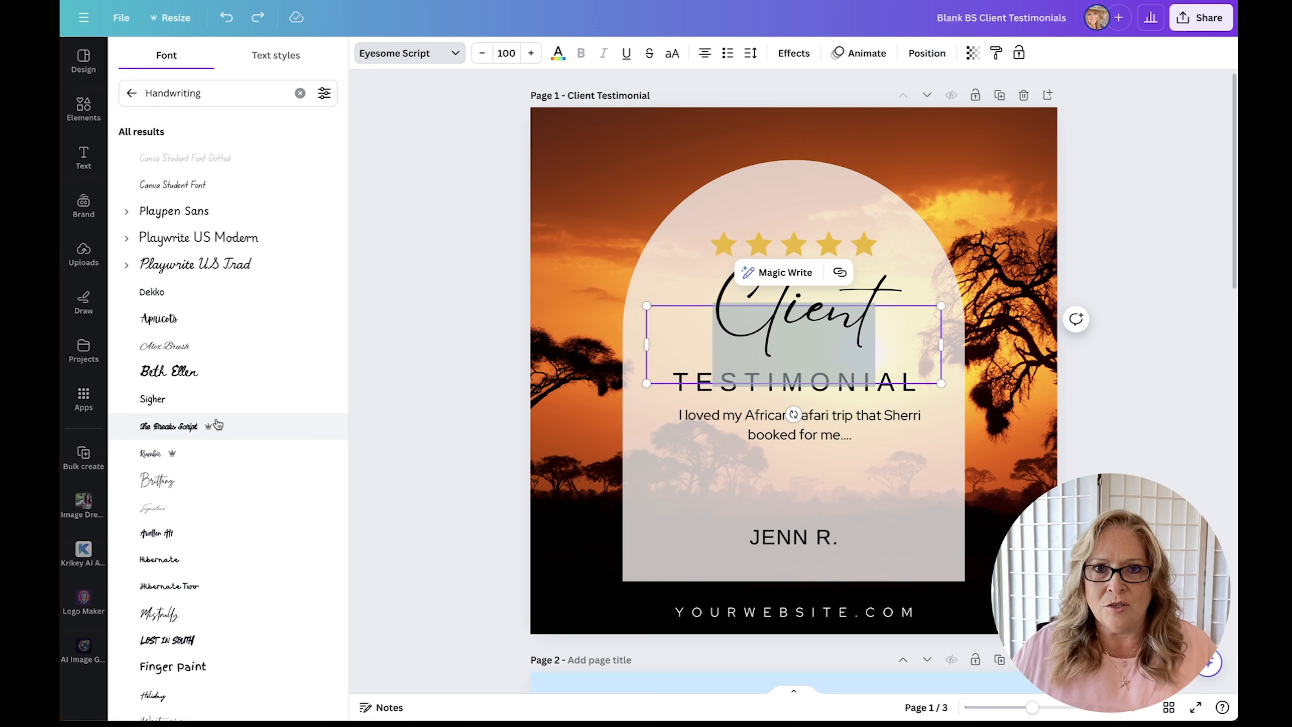
mouse_move(213, 427)
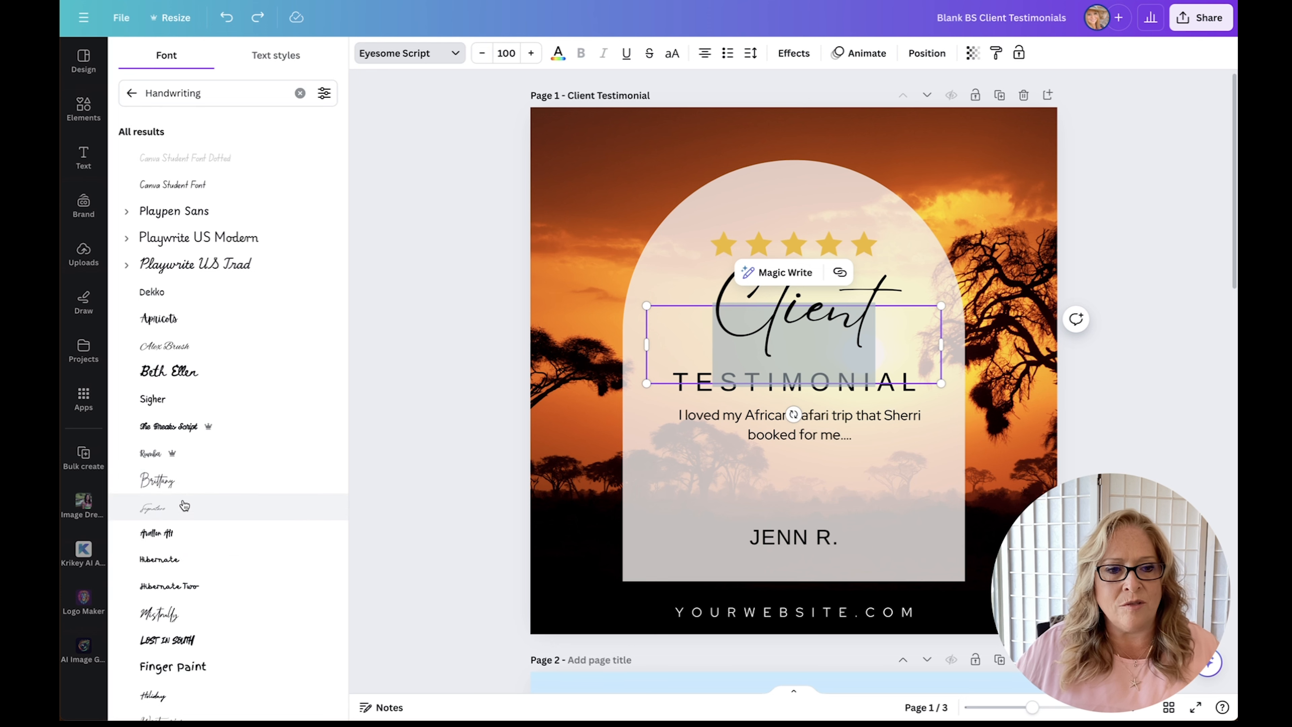
Try handwriting fonts such as Brittany, Alex Brush, Beth Ellen, Apricots and Hibernate on the word "Client"
click(164, 489)
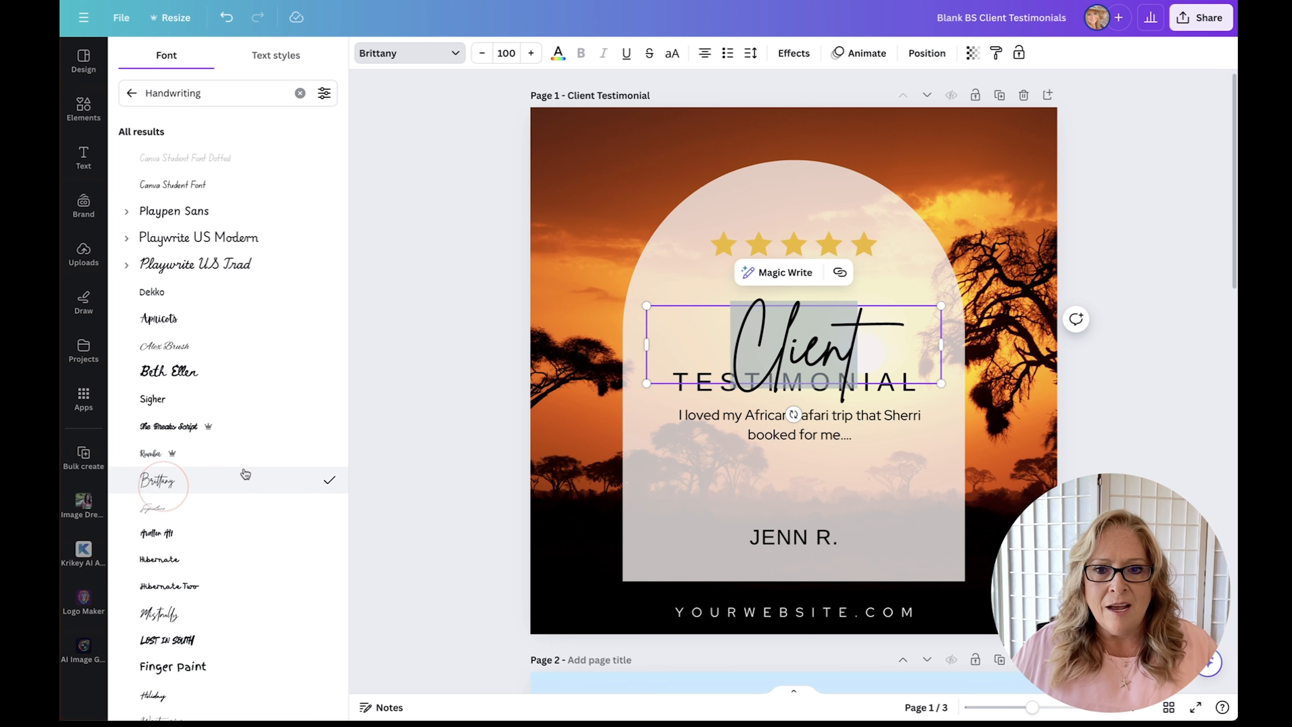
click(195, 510)
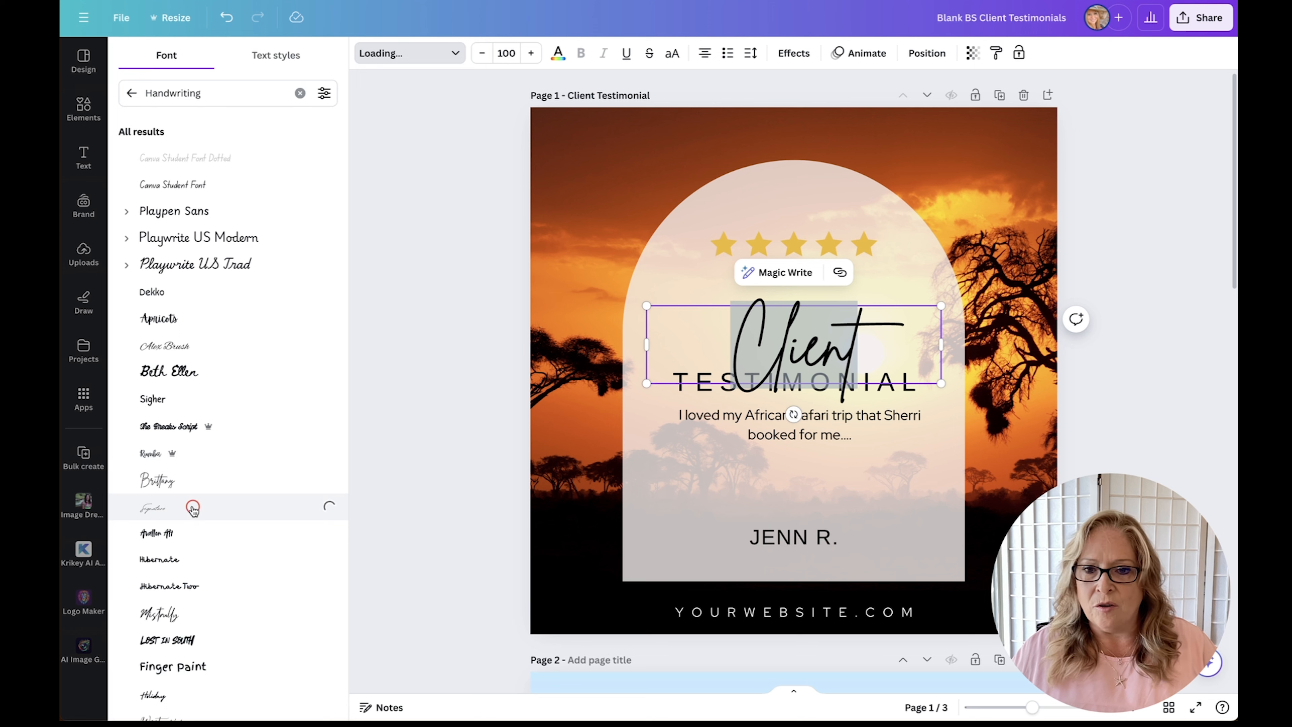
click(209, 184)
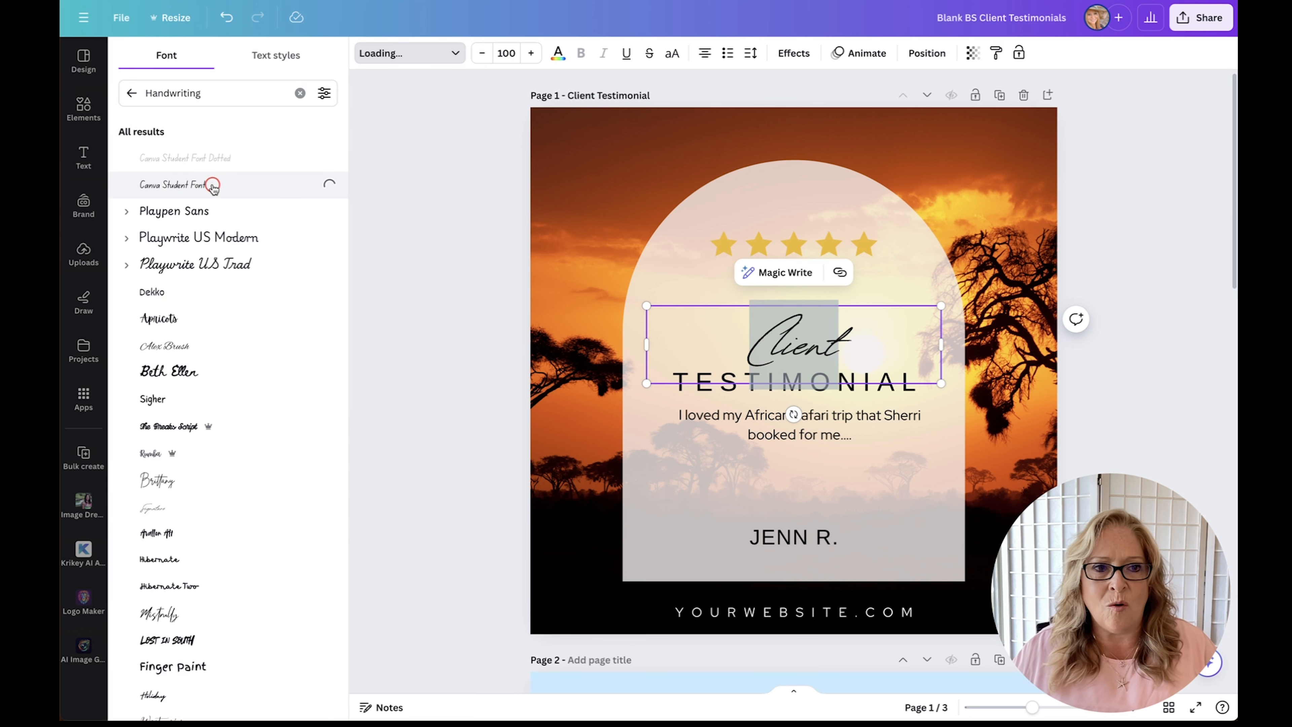
click(179, 347)
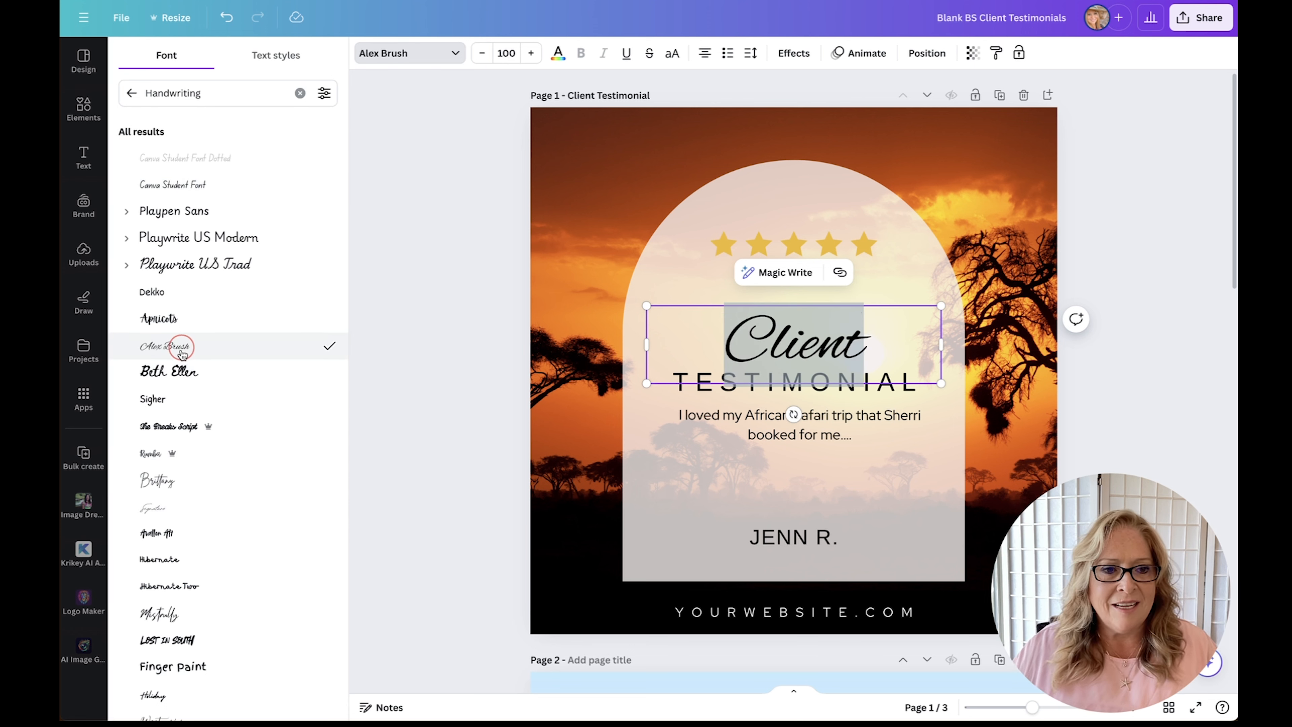
click(182, 373)
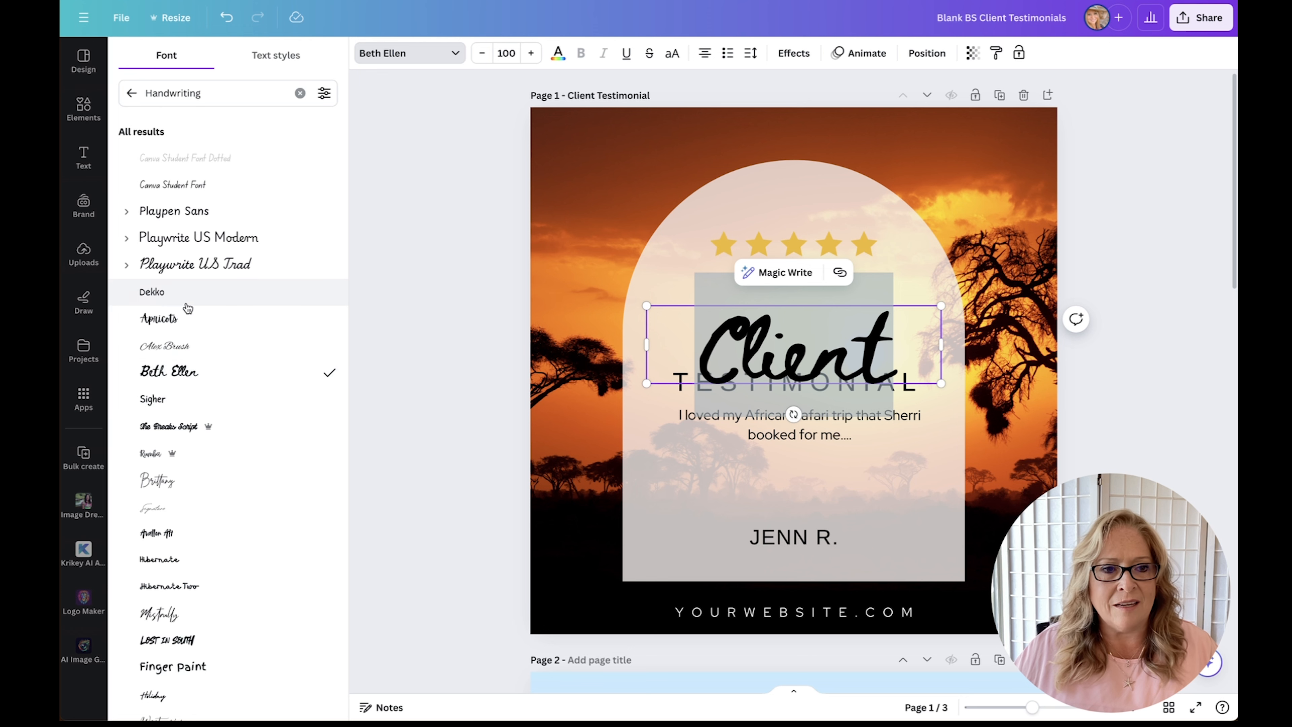
click(182, 293)
click(177, 319)
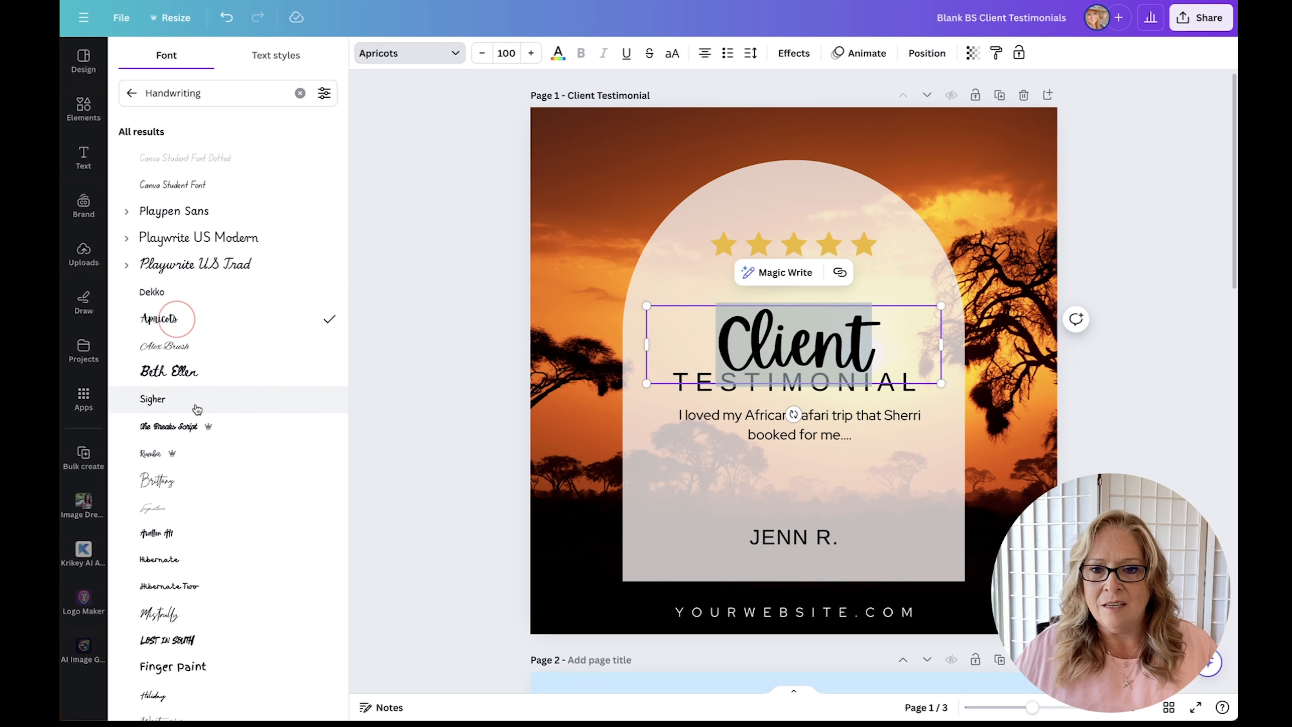
click(173, 557)
Compare the Westonia, Holiday and Abramo fonts on the word "Client", settle on Westonia and deselect the text
scroll(175, 560, down, 3)
scroll(174, 559, down, 6)
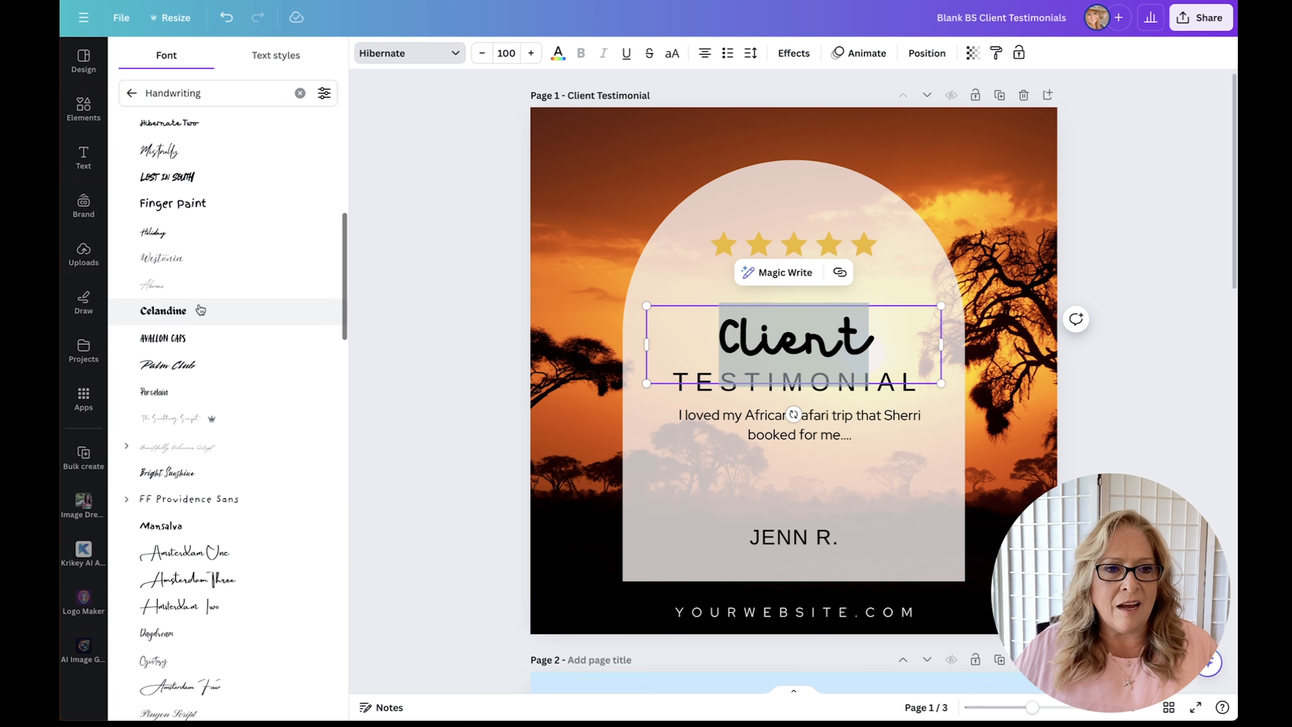
click(187, 262)
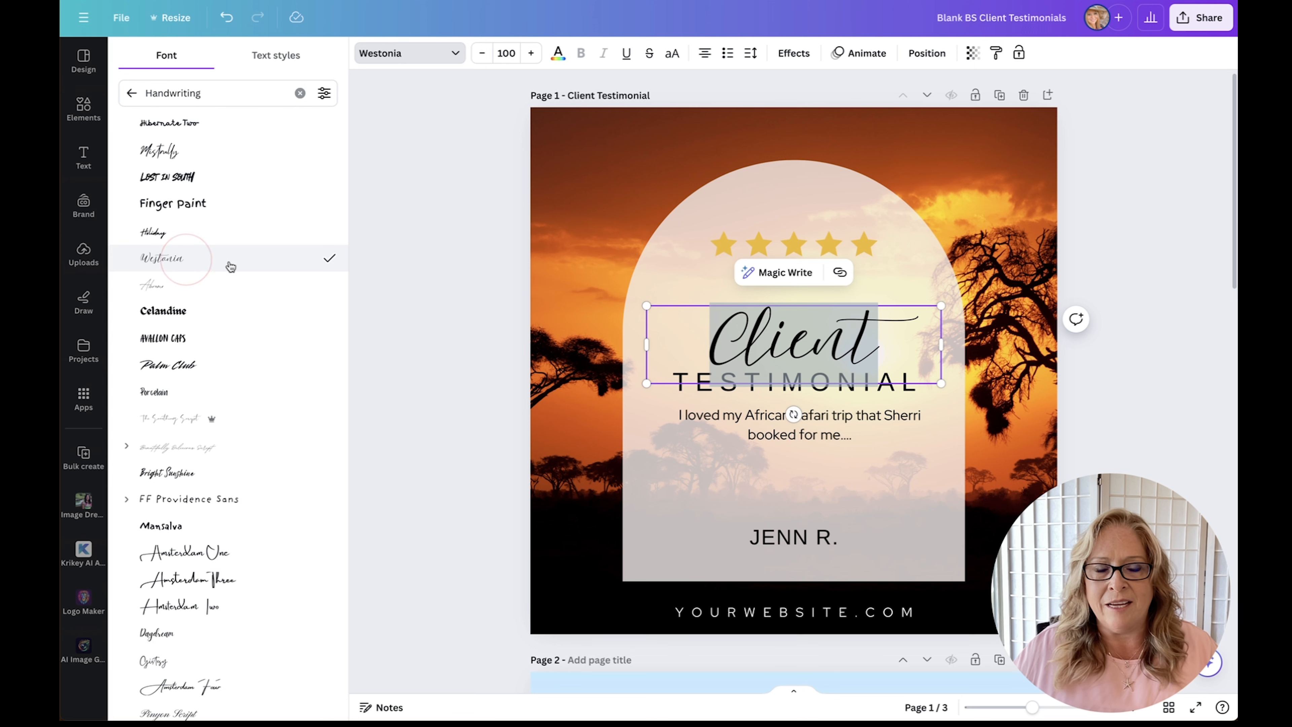
click(235, 231)
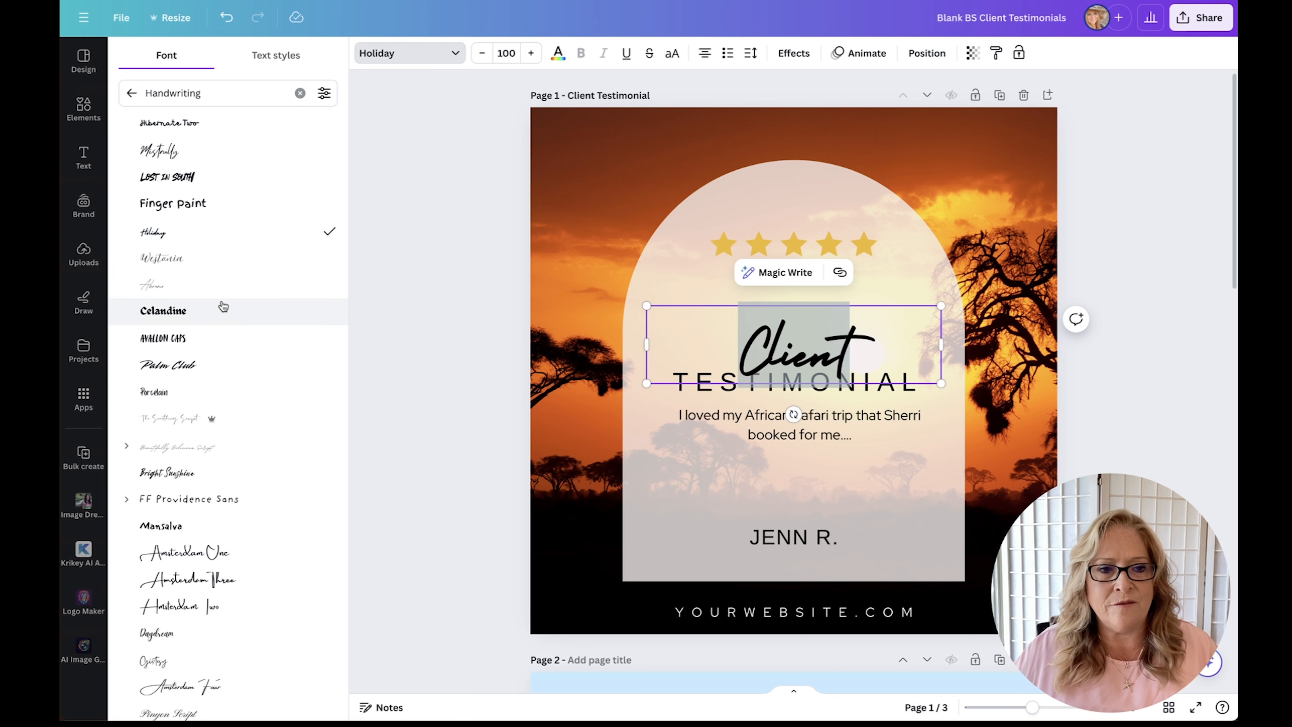
click(216, 284)
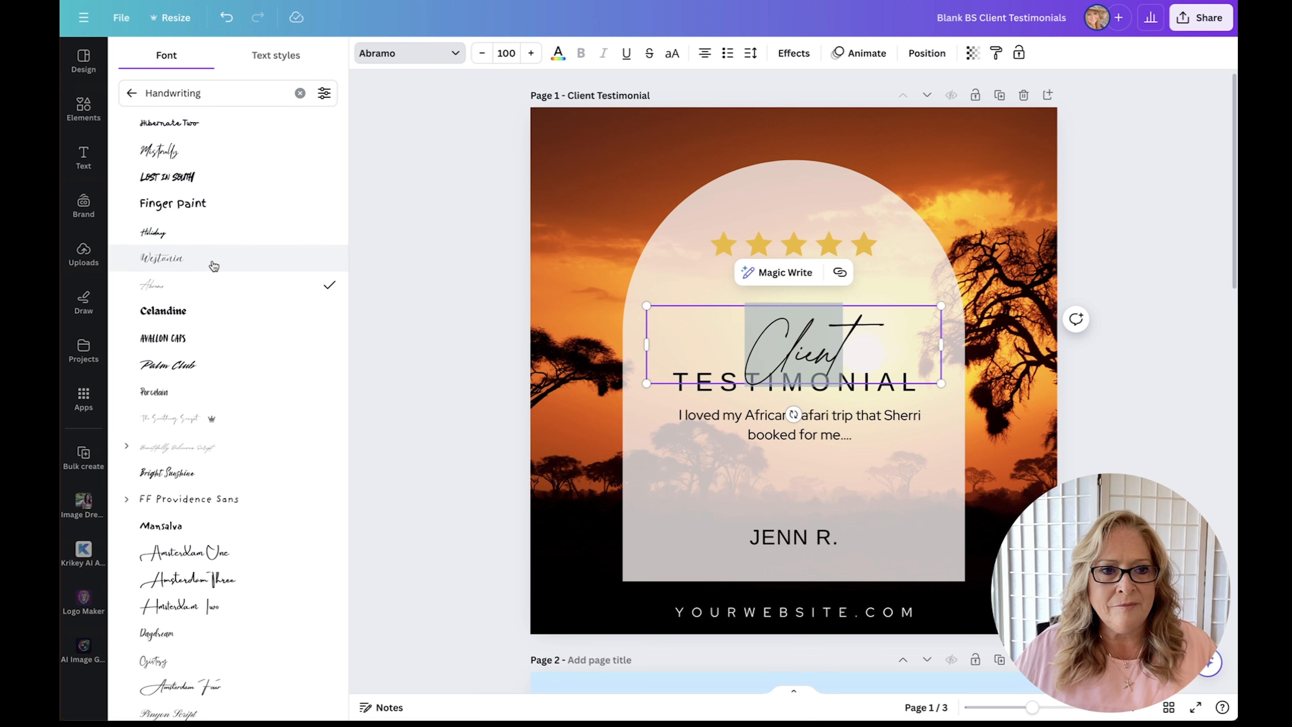
click(212, 264)
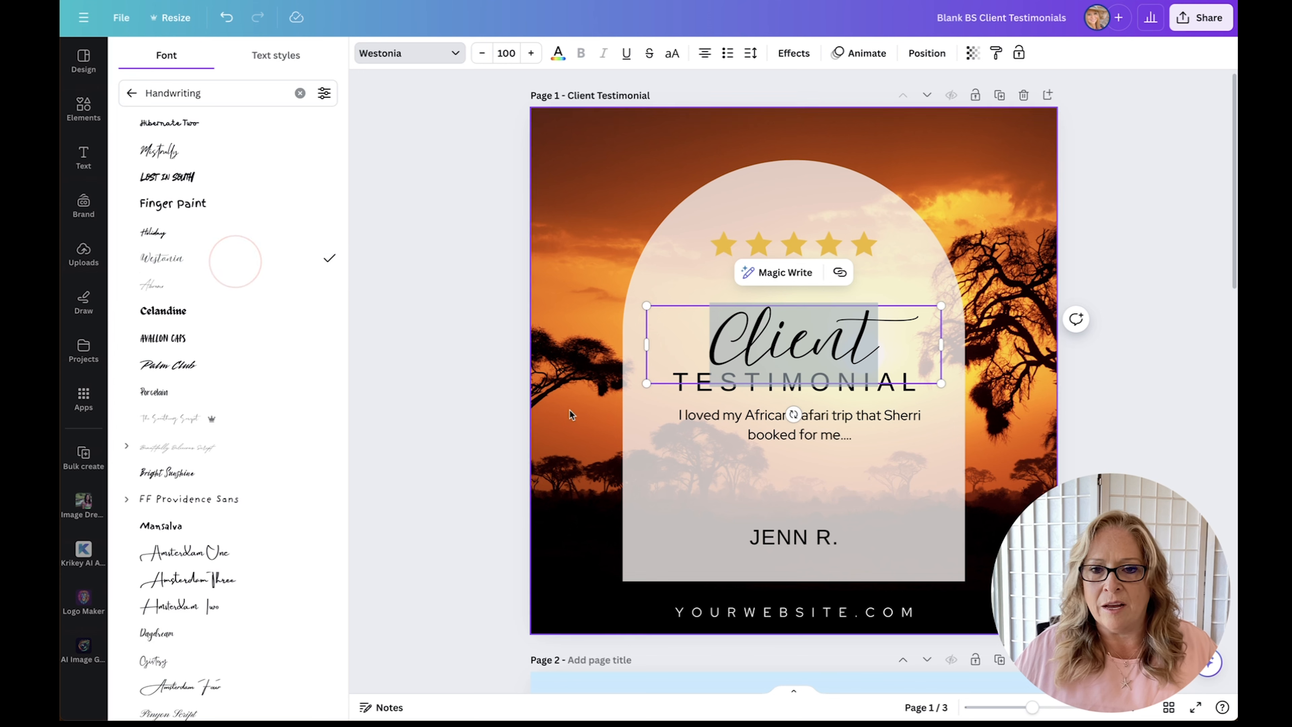
click(492, 299)
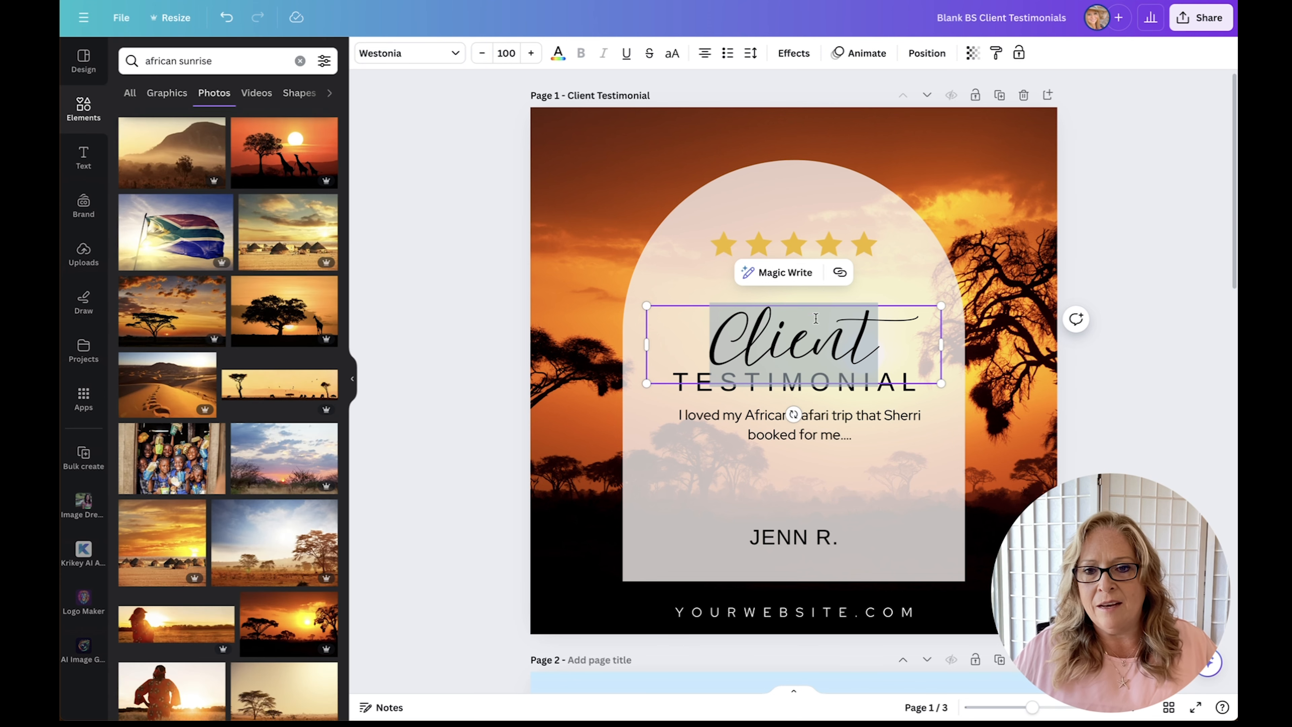
click(453, 337)
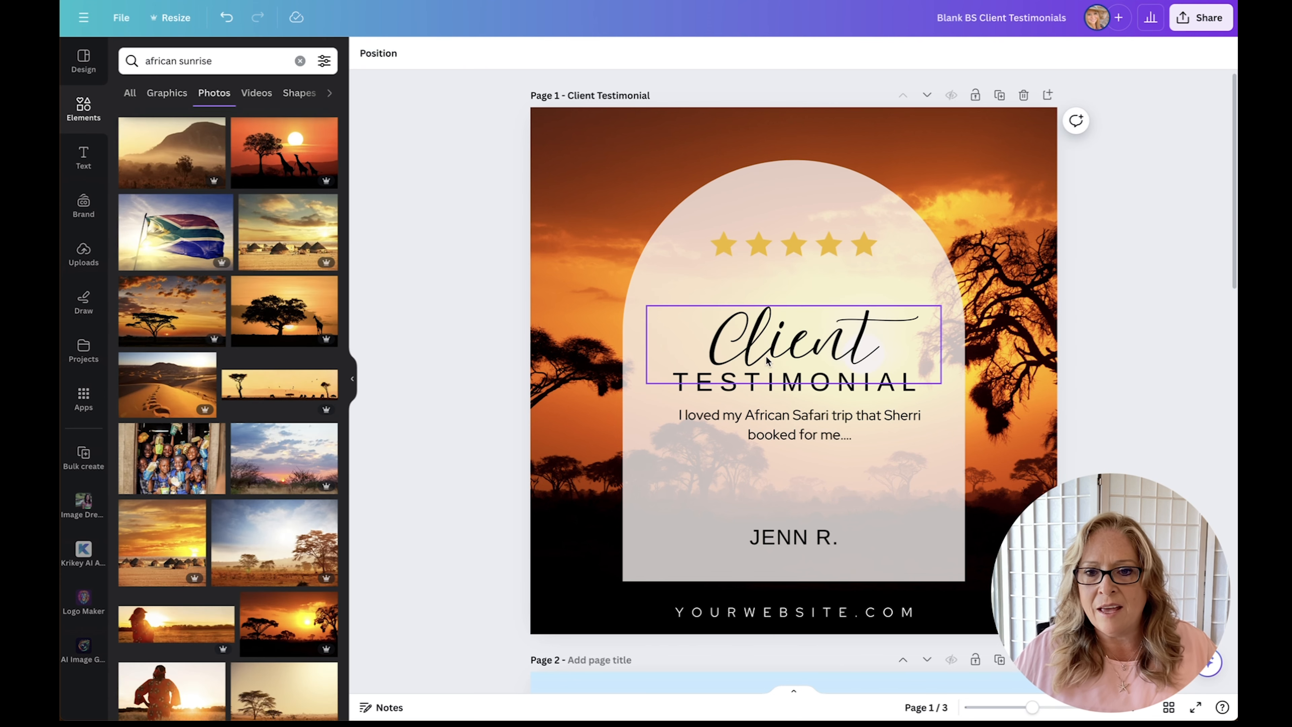
Move the "Client" heading slightly up so it clears the word "TESTIMONIAL"
click(797, 349)
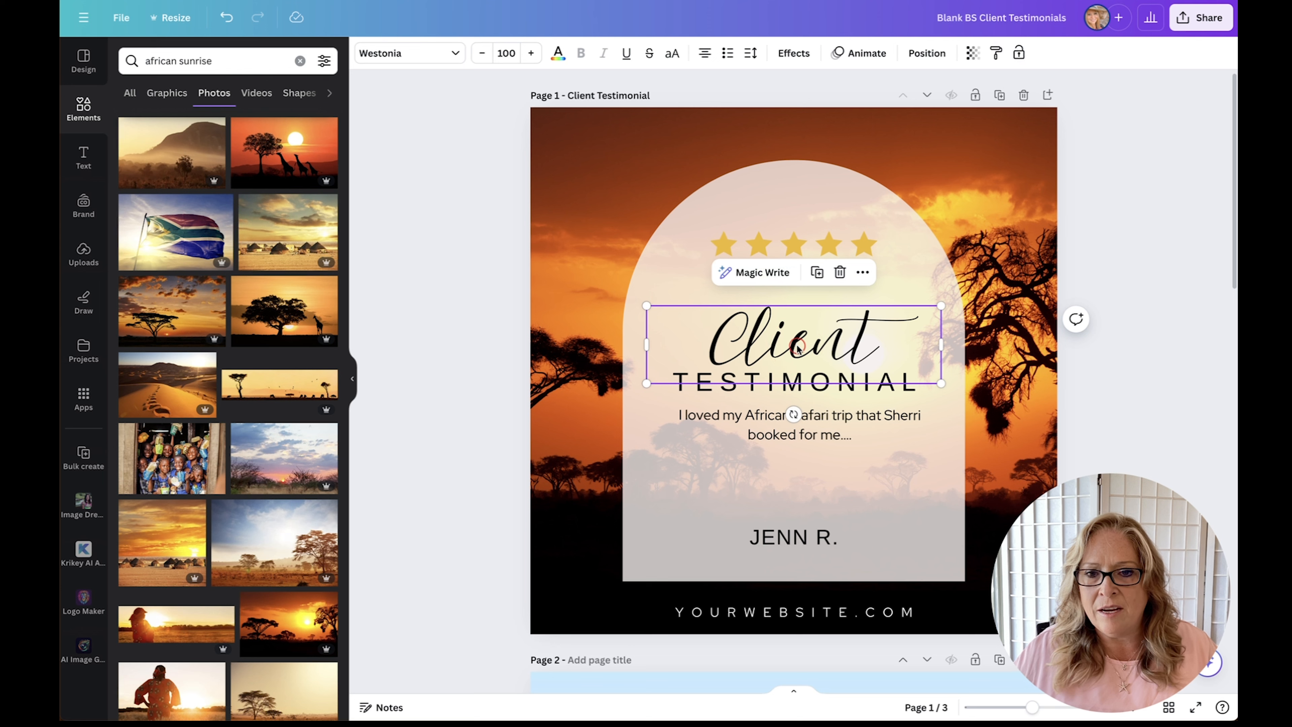
drag(797, 349, 797, 335)
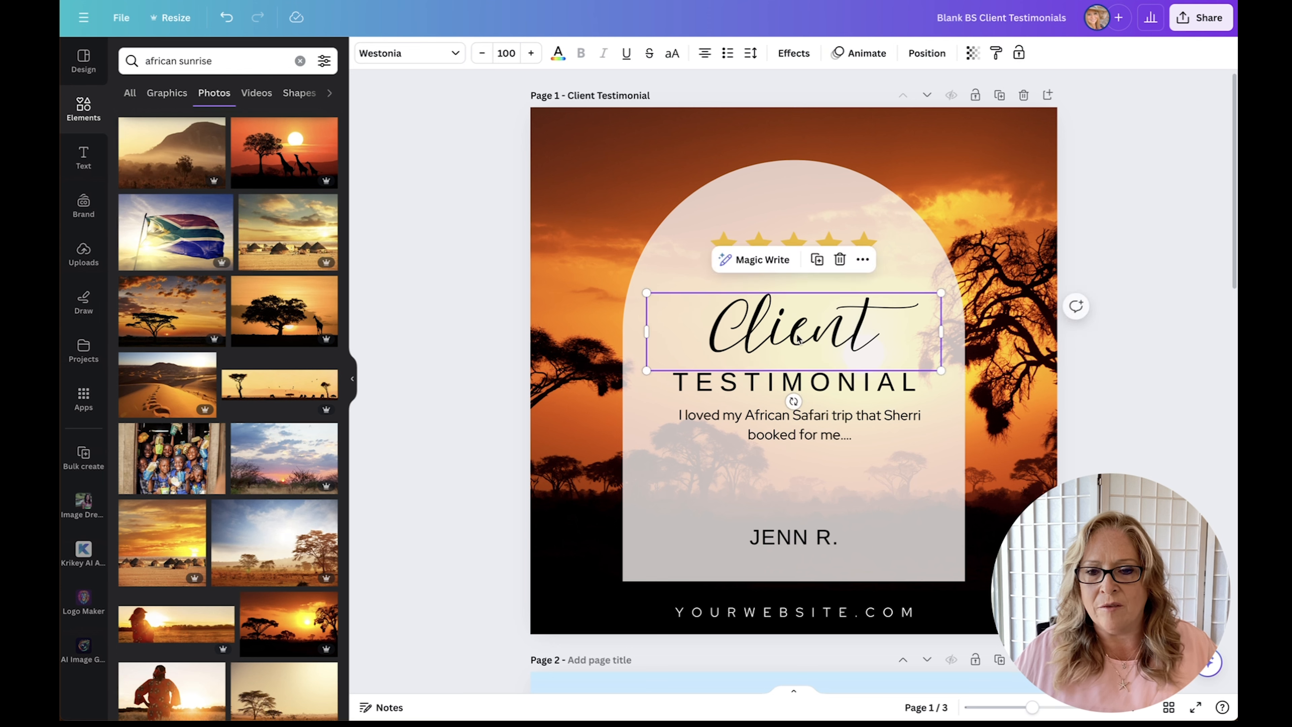
Change the client name line near the arch's lower edge to the Bright Sunshine font and deselect it
click(790, 554)
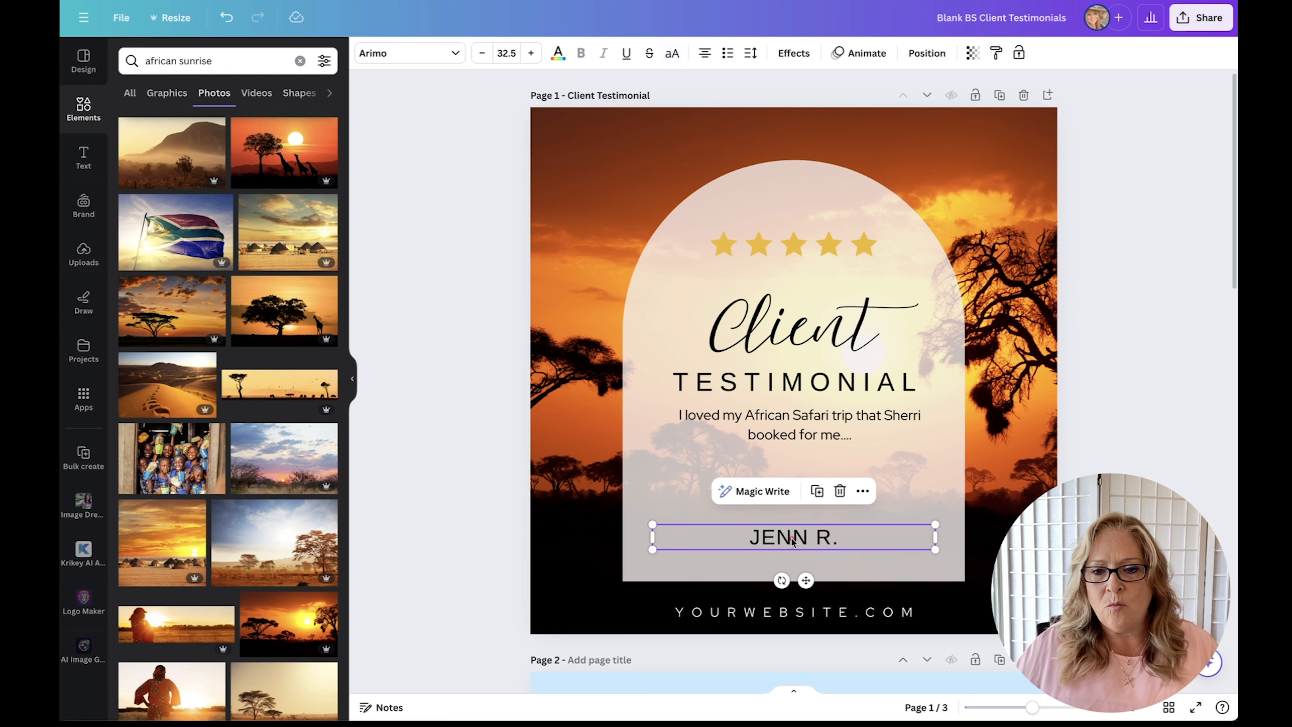
click(763, 538)
triple_click(767, 538)
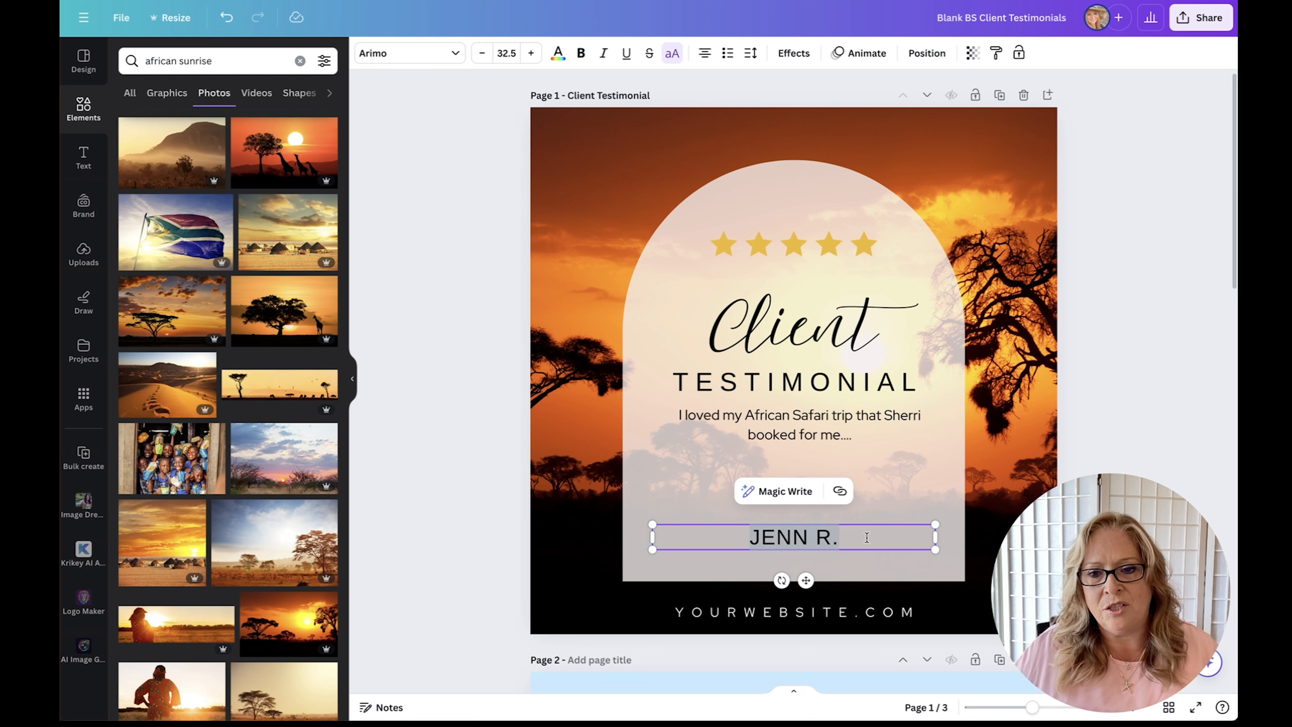
click(454, 53)
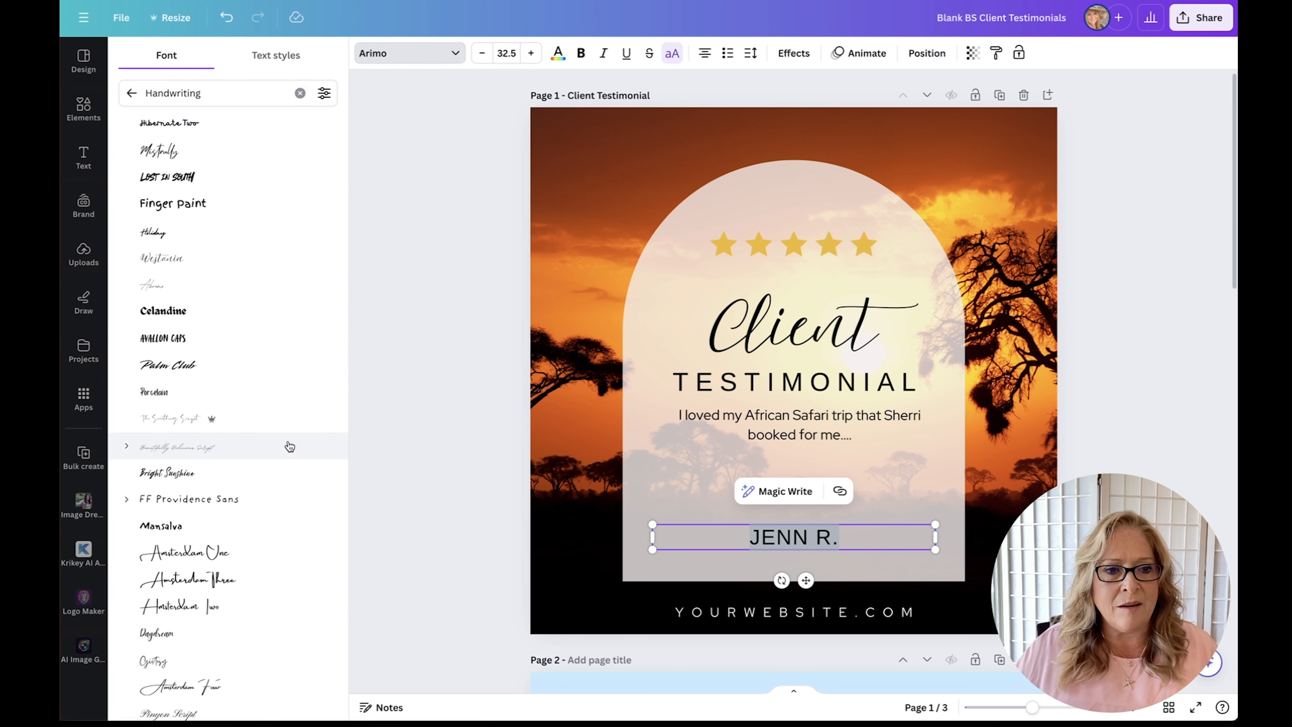
click(278, 472)
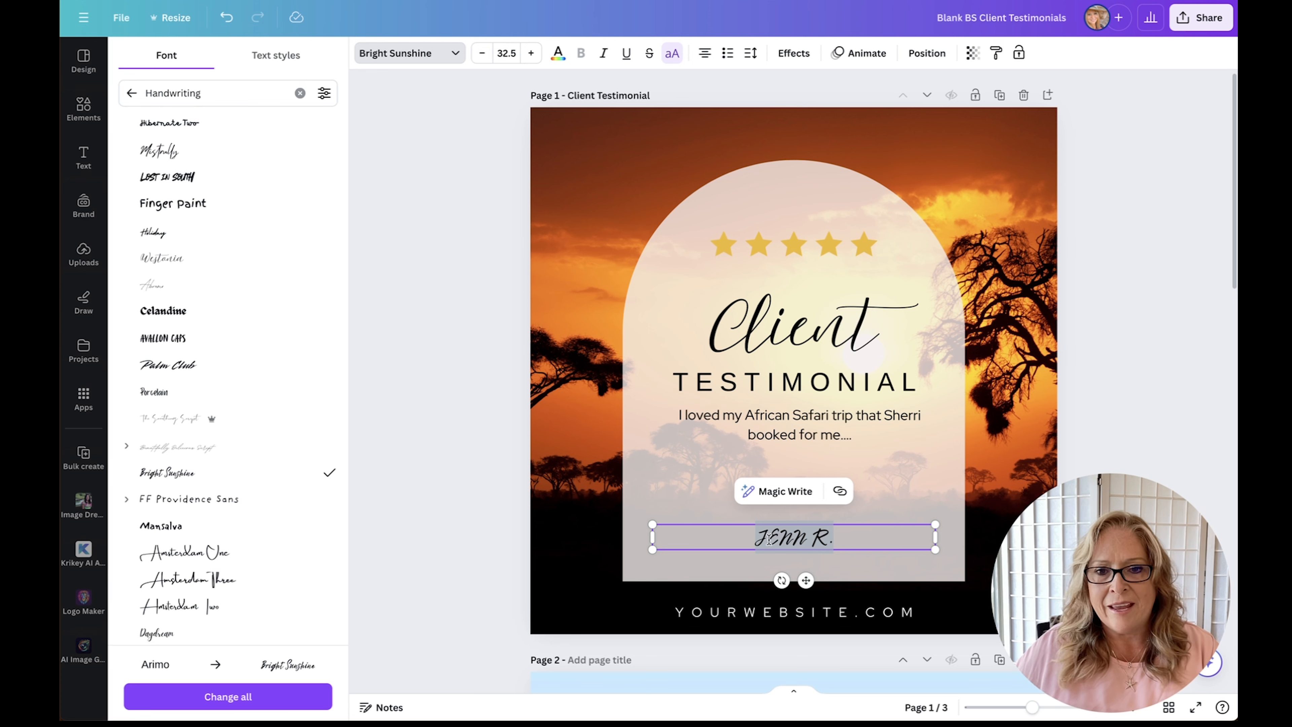
click(480, 534)
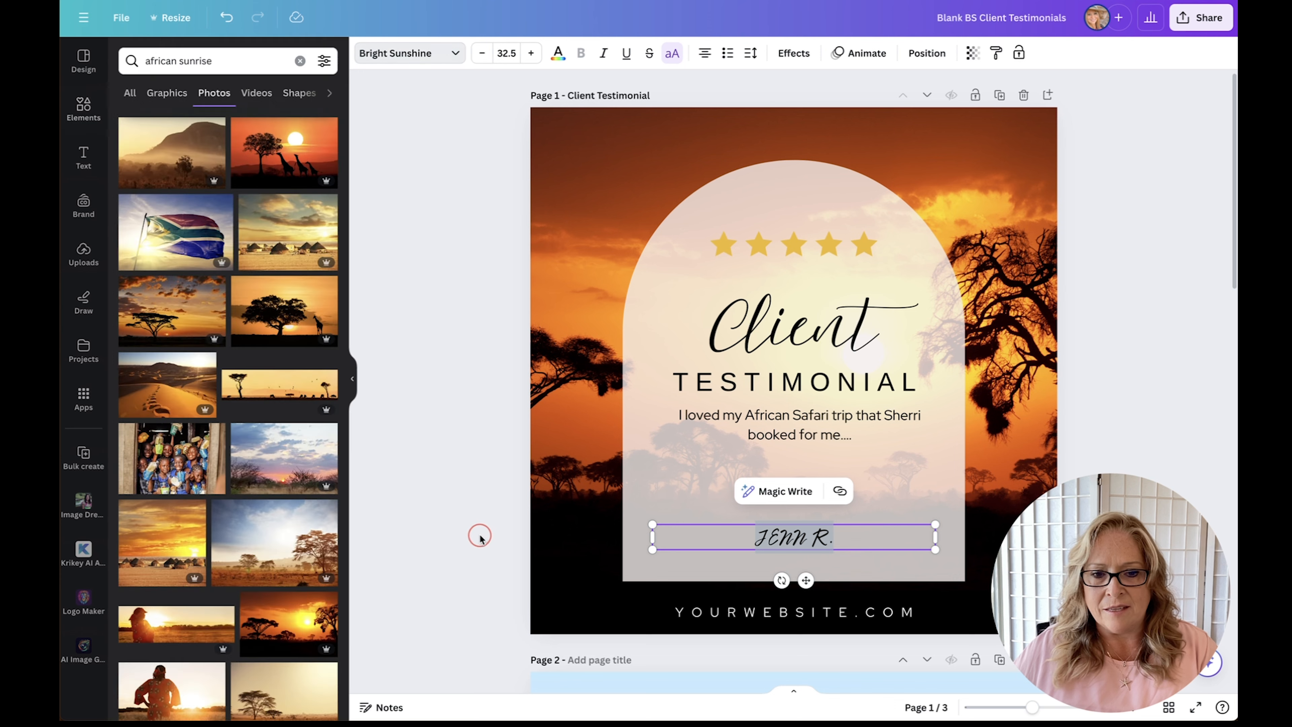
click(448, 496)
Try to retype the client's name in mixed case on the name line
click(787, 534)
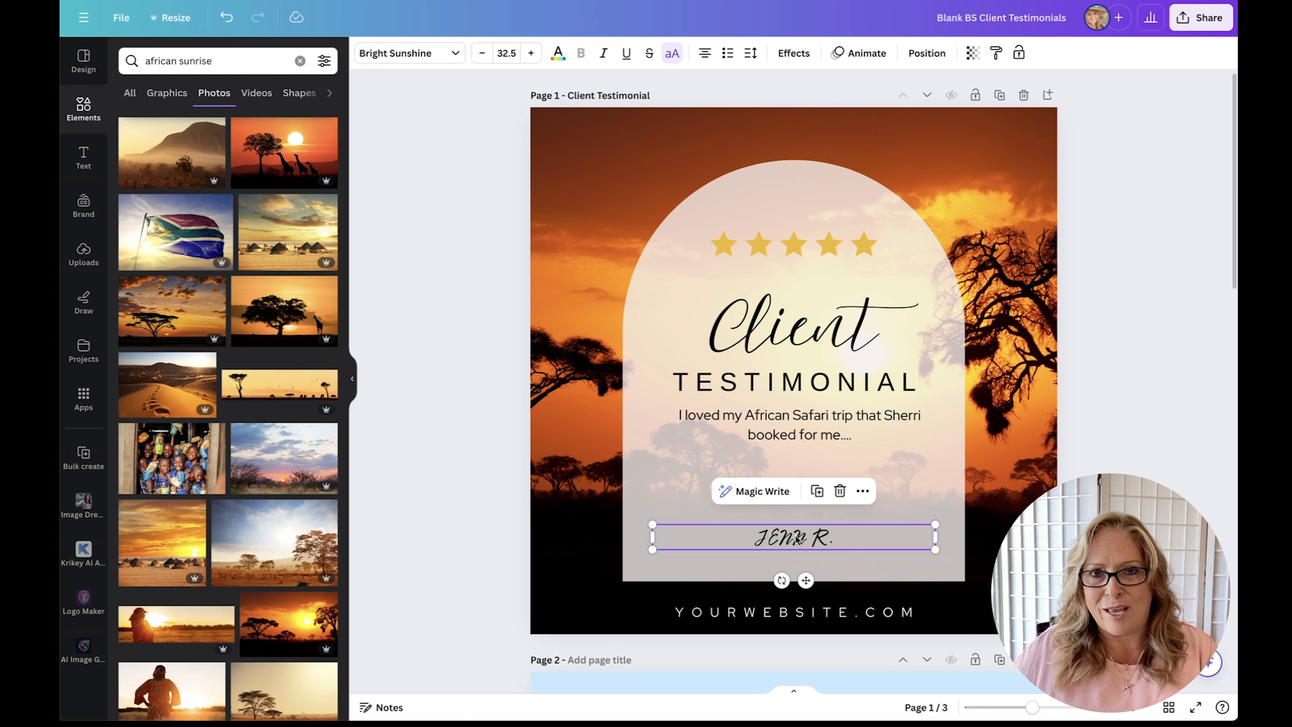
double_click(795, 535)
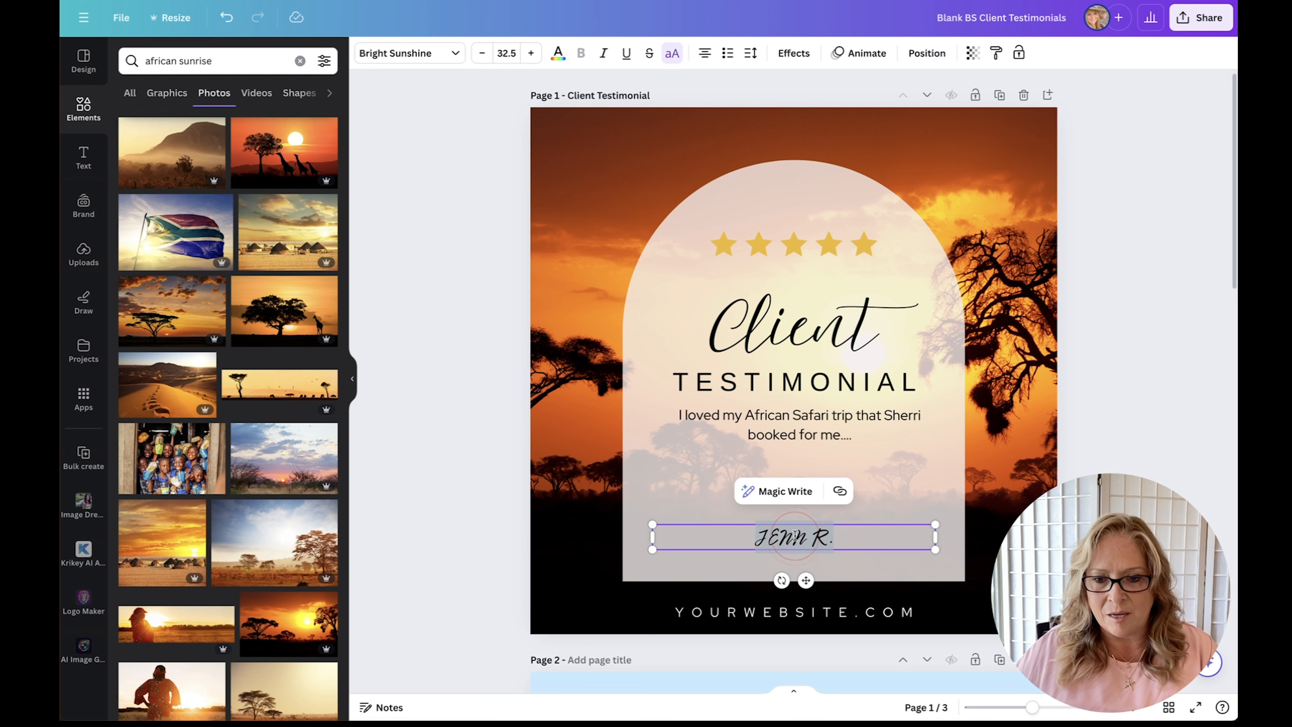
text(JENN)
key(BackSpace)
key(BackSpace)
key(BackSpace)
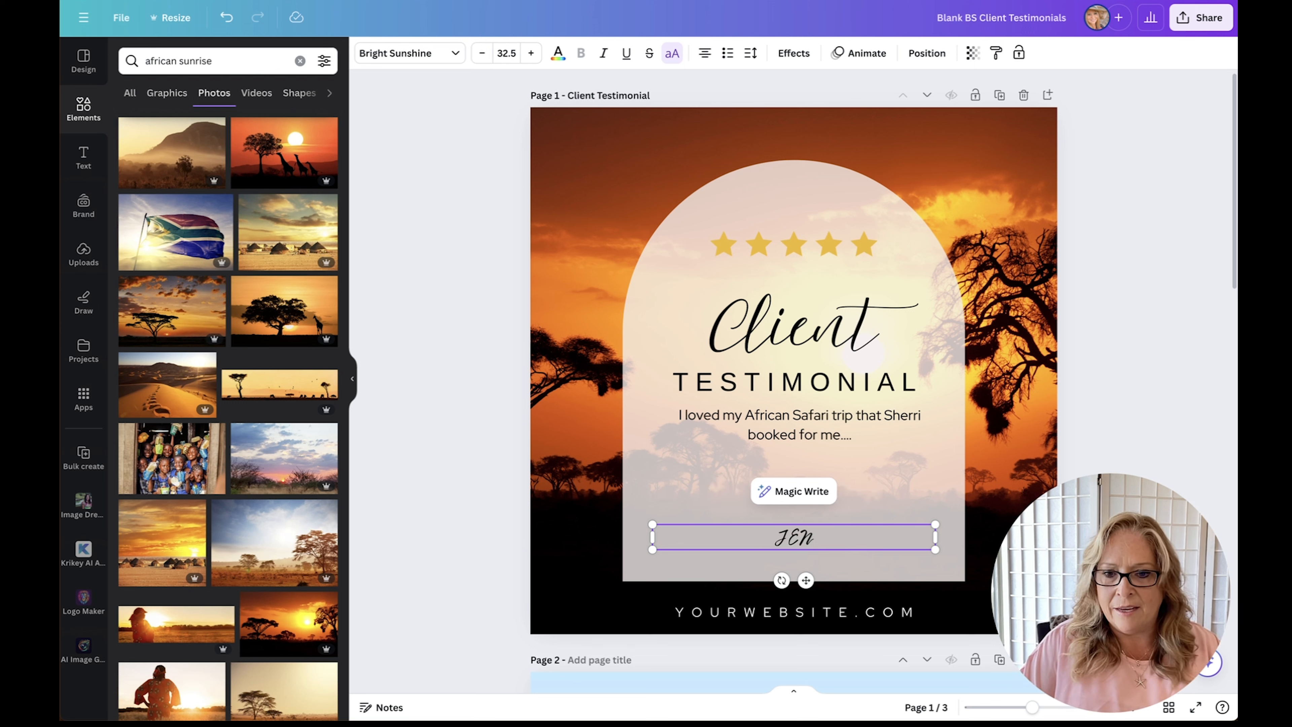
text(ENN)
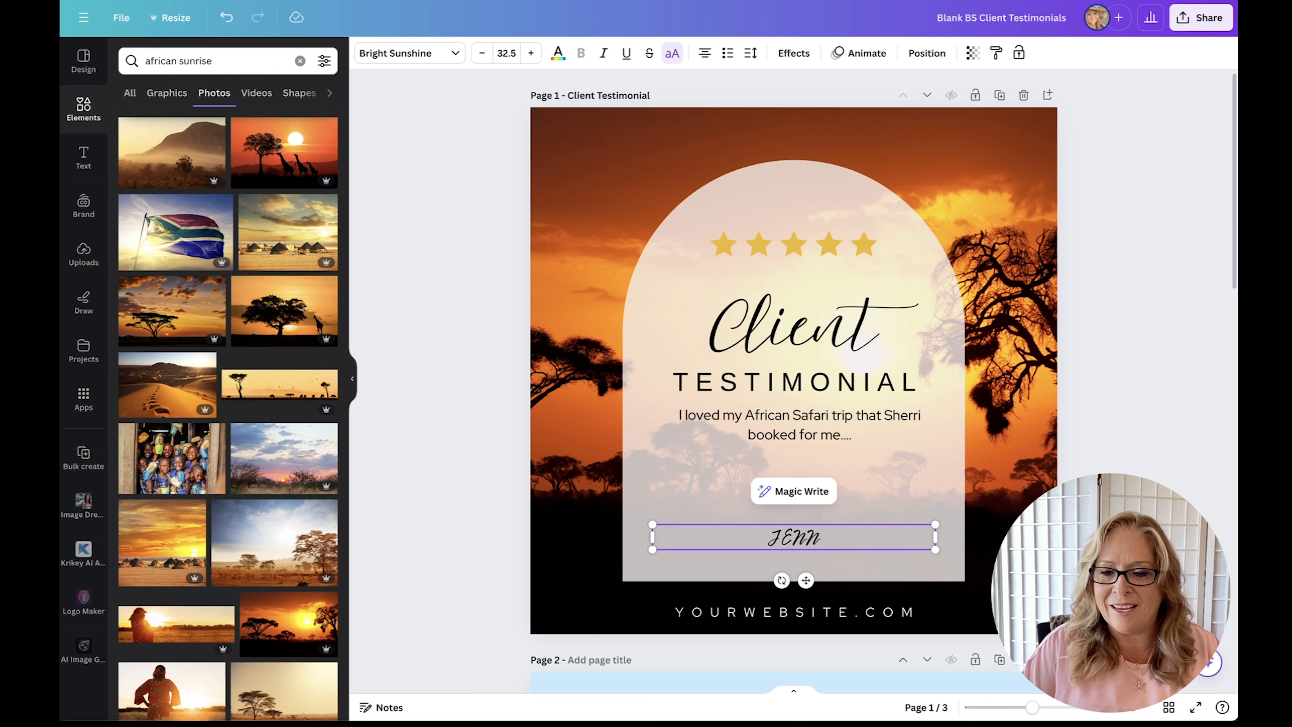
text( R)
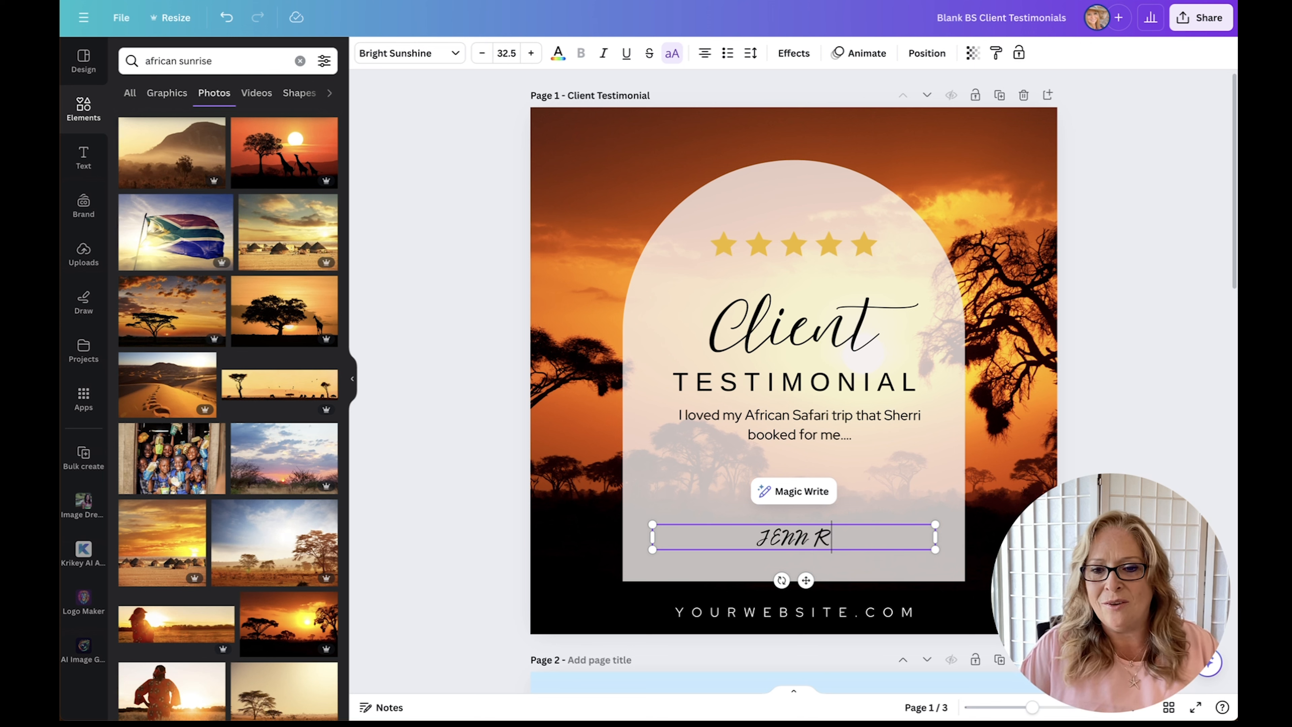
Turn off the all-uppercase setting on the name line and retype the client's name with only the initials capitalised
key(ctrl+a)
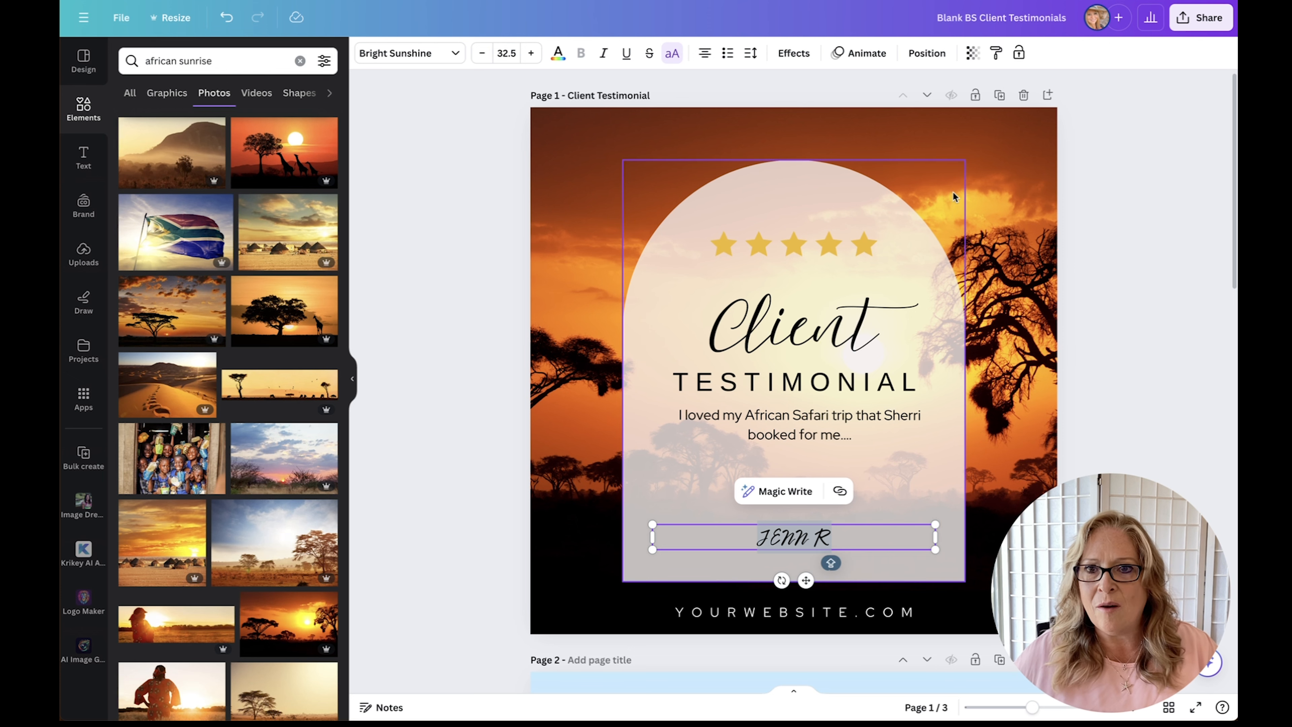
click(672, 57)
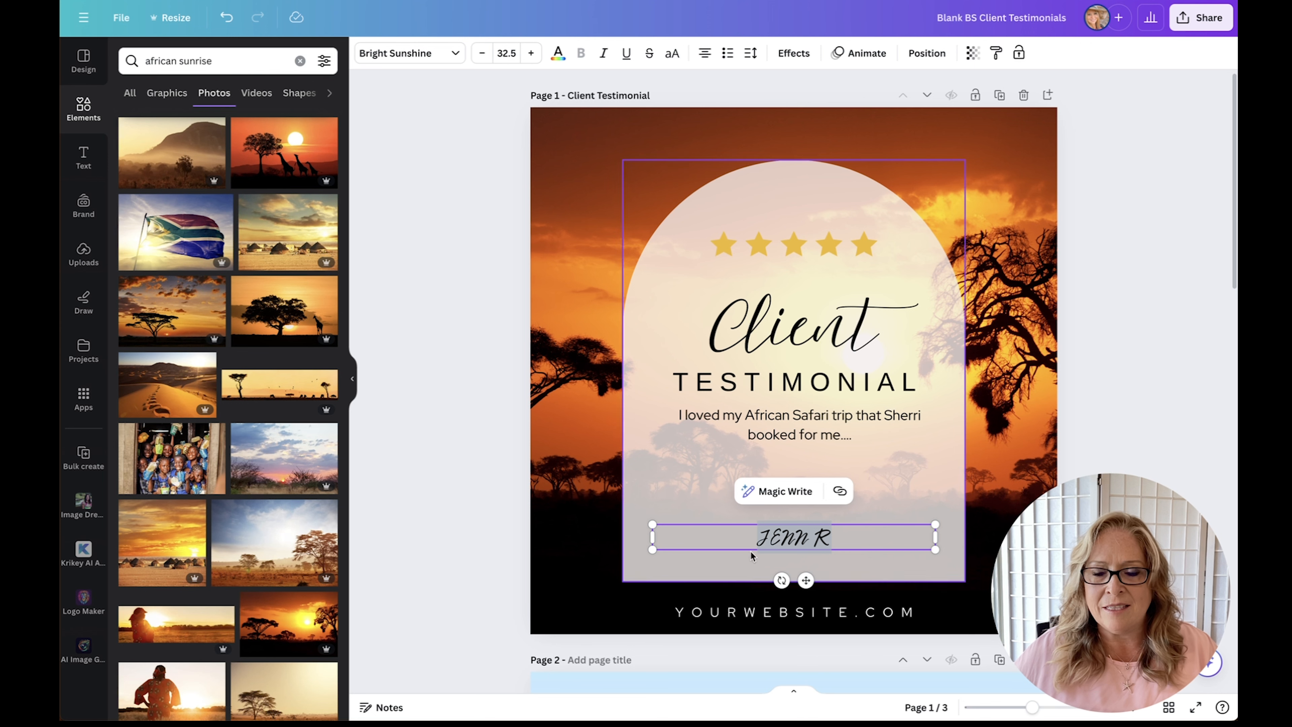
click(792, 526)
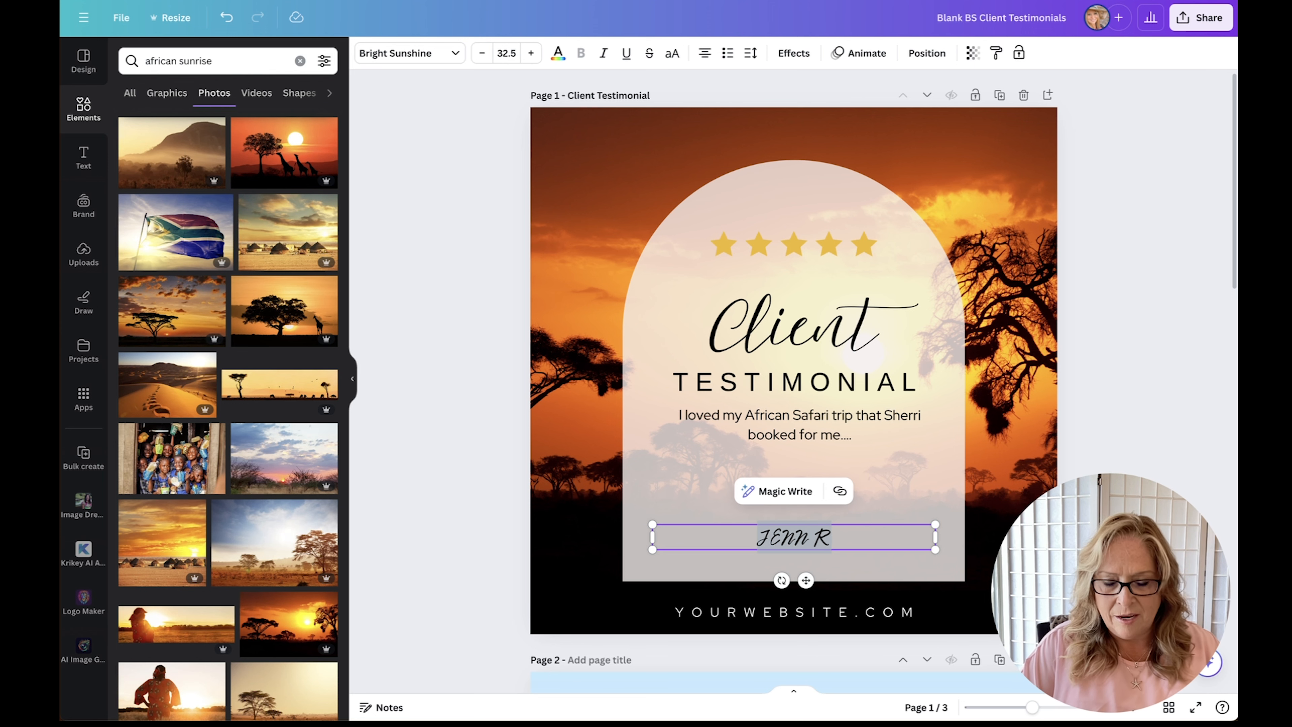
text(Jenn)
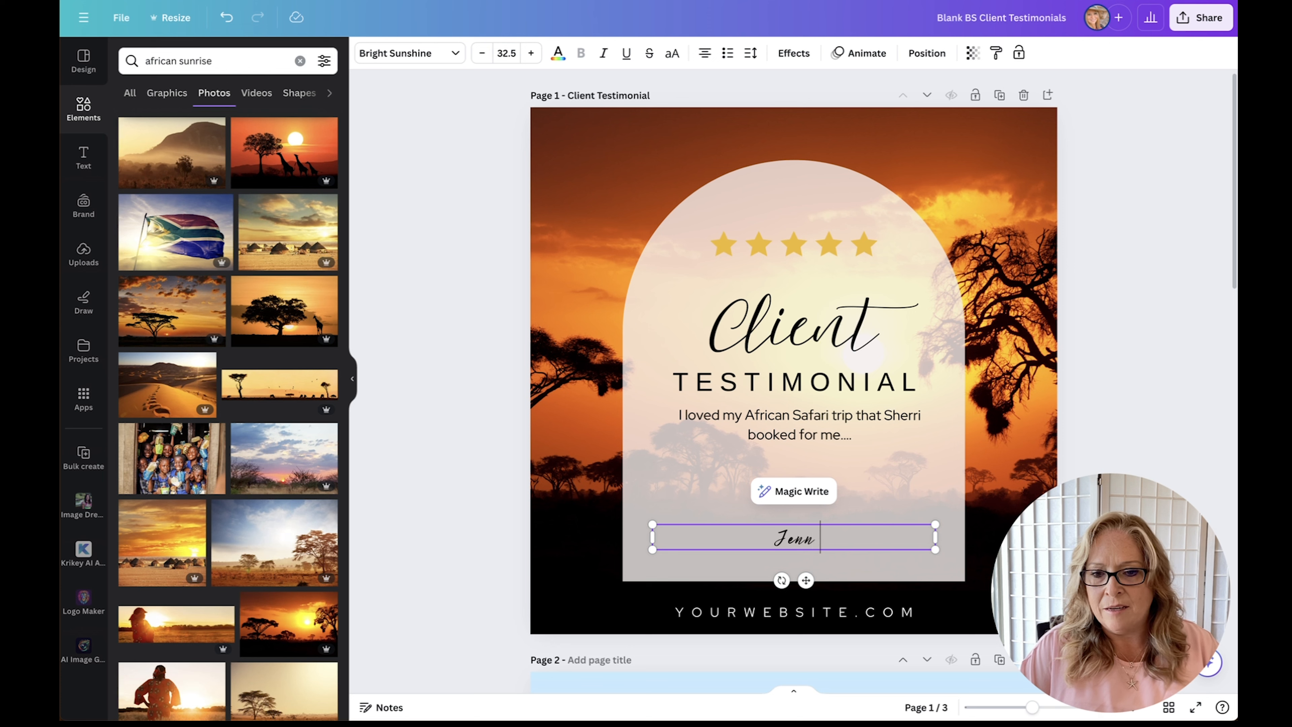
text( R)
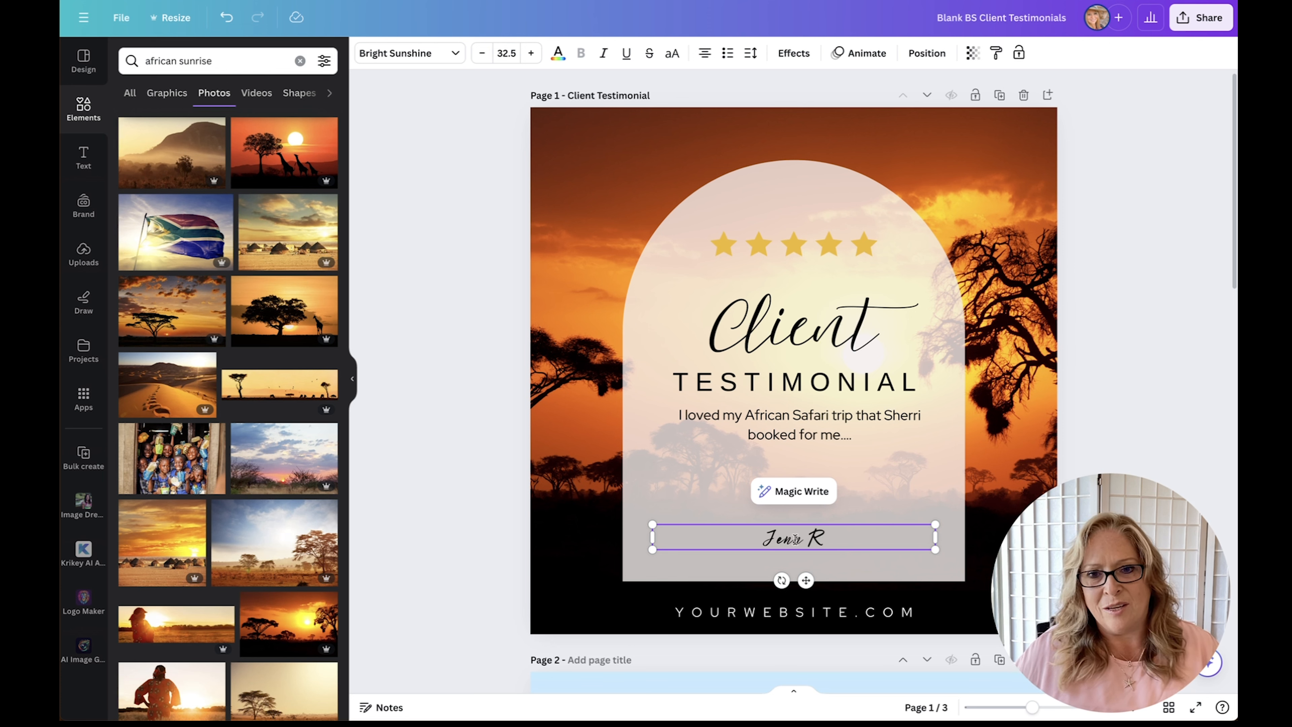
Turn off the all-uppercase setting on the word below "Client" and capitalise its first letter so it reads "Testimonial"
double_click(784, 378)
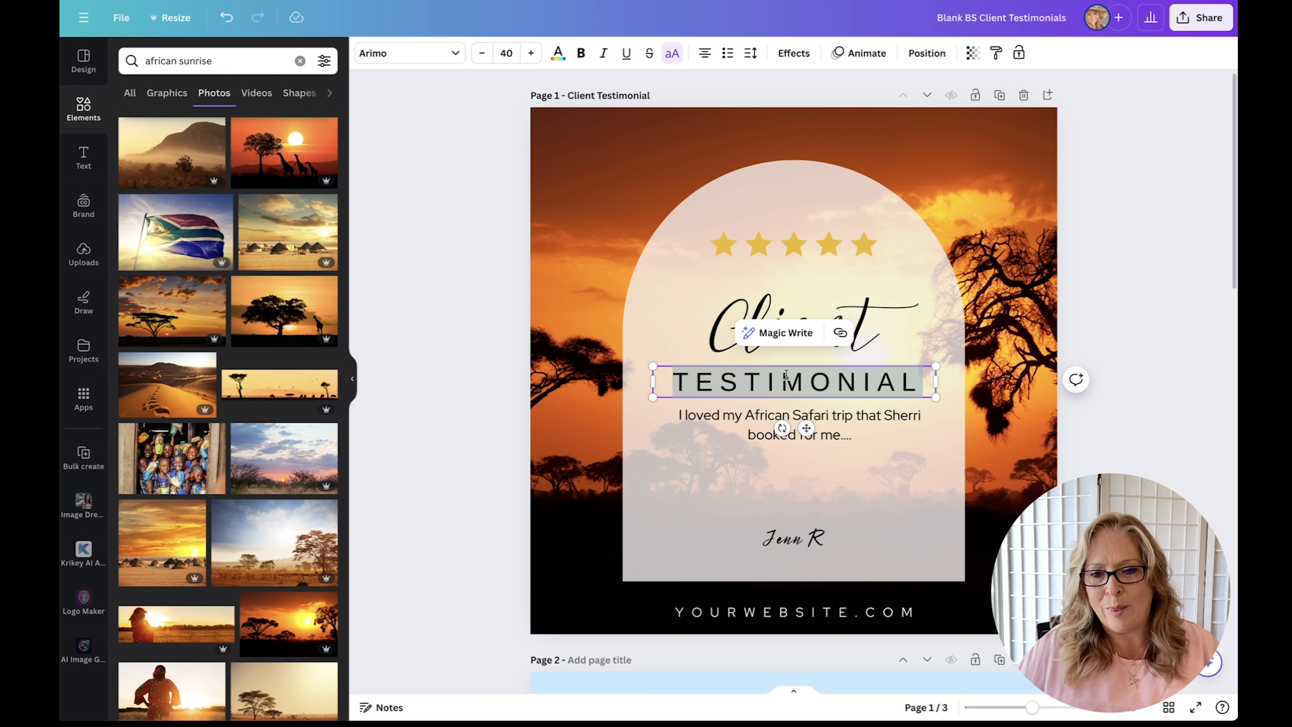
click(672, 54)
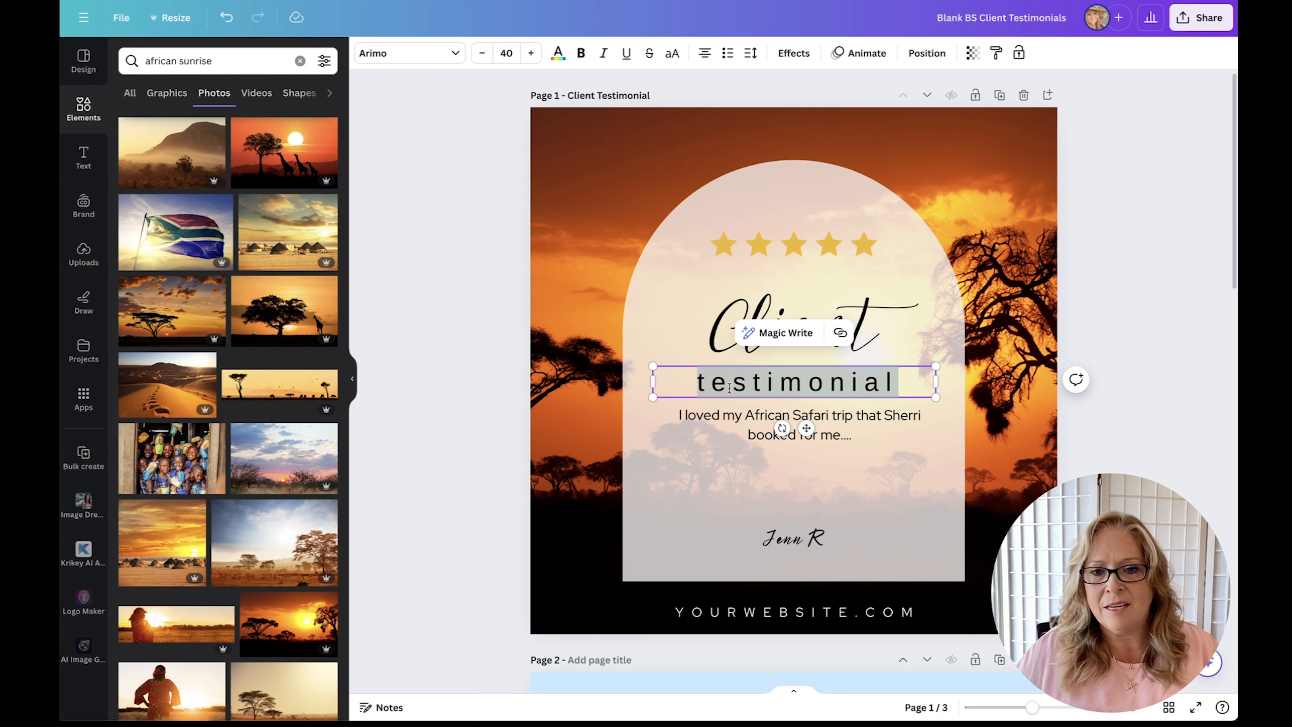
click(709, 381)
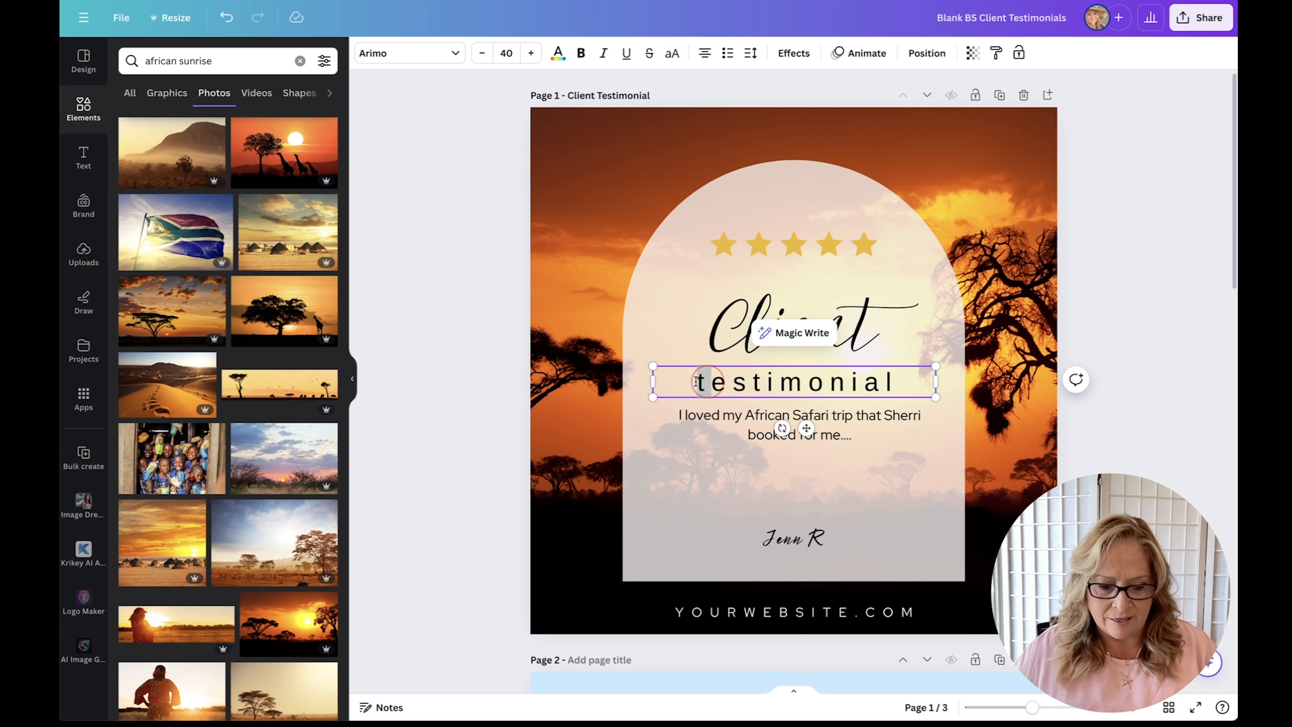
key(BackSpace)
text(T)
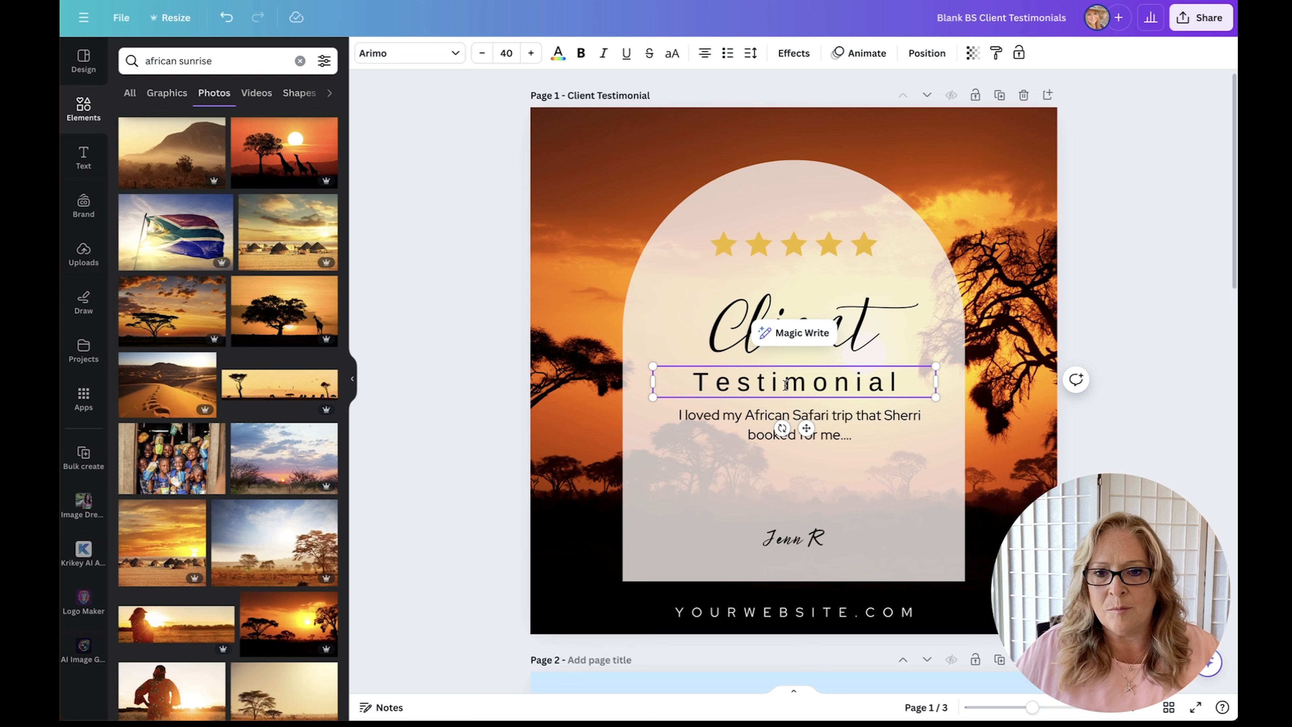
Reduce the letter spacing of the word "Testimonial" to 113
click(833, 382)
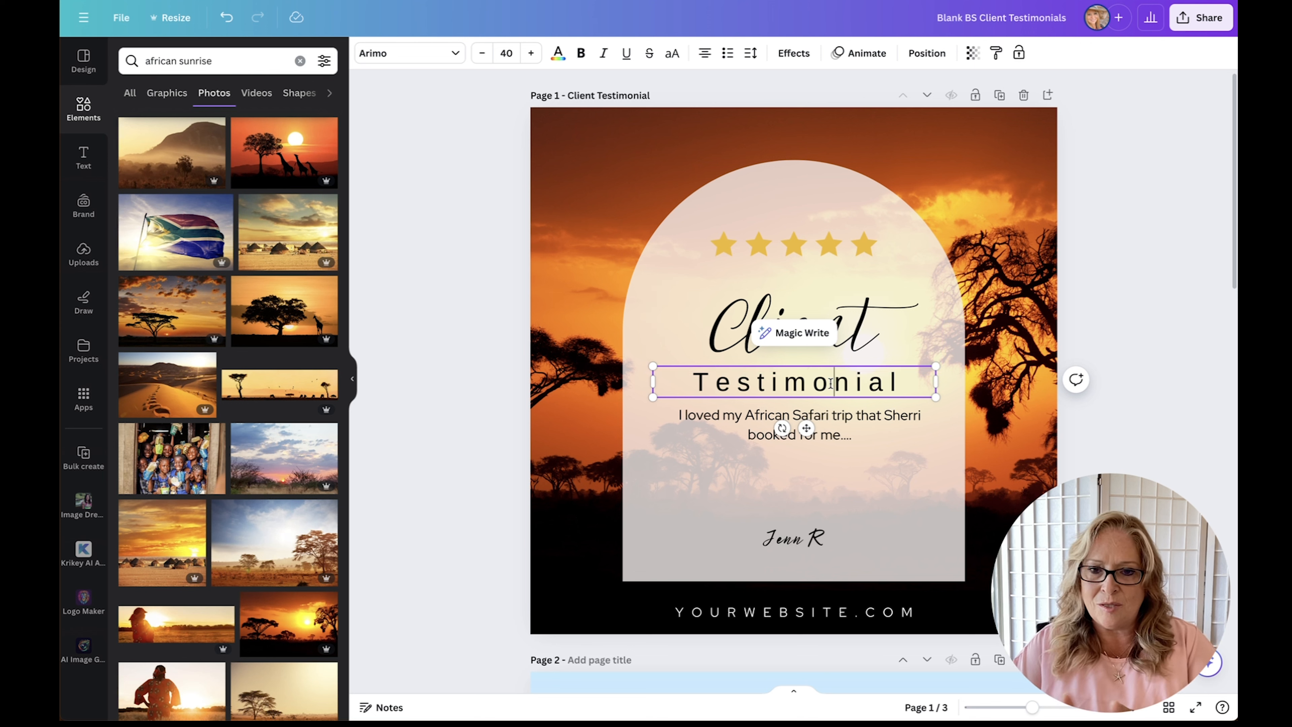
double_click(825, 386)
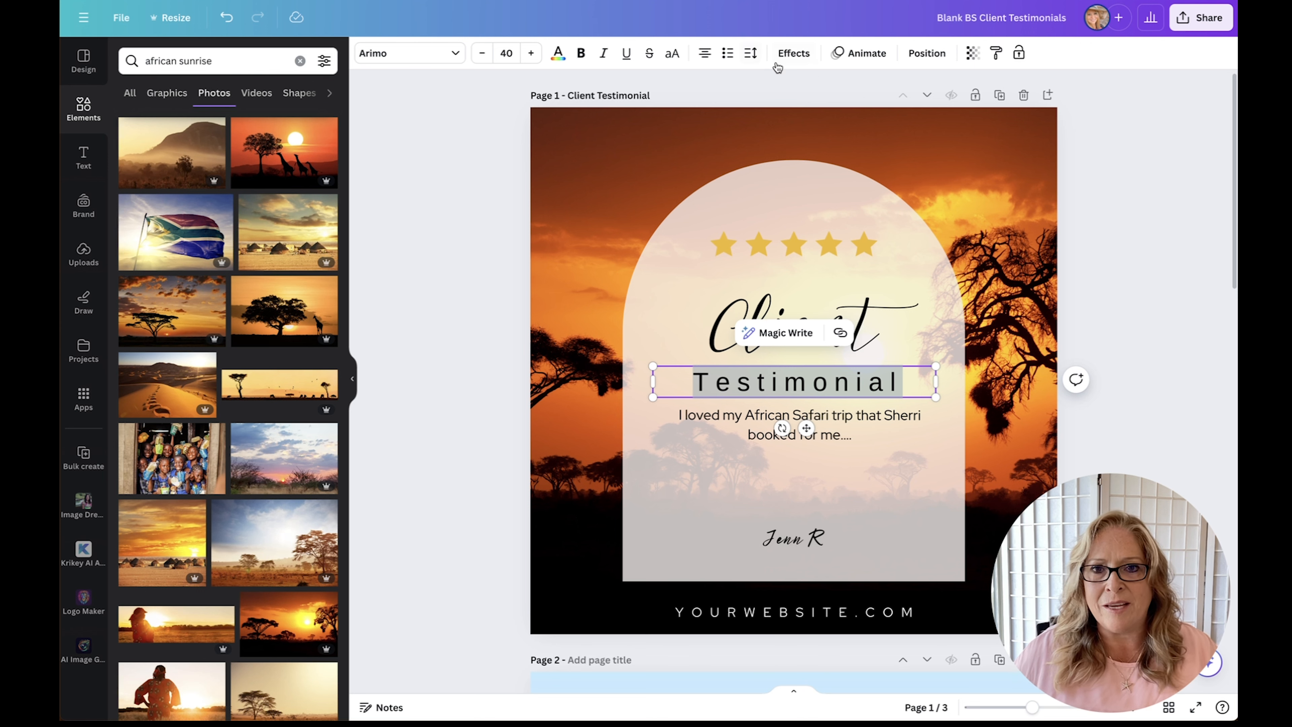
click(749, 52)
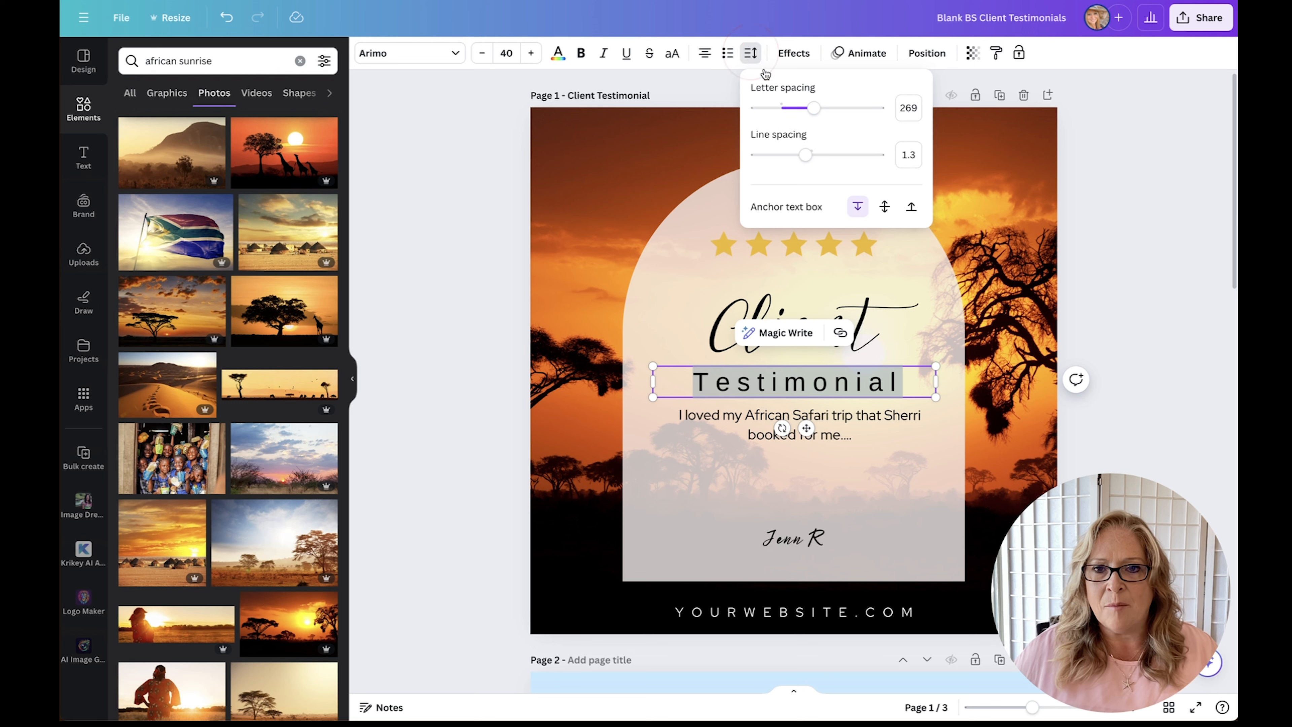
mouse_move(814, 107)
mouse_down()
mouse_move(792, 109)
mouse_move(837, 108)
mouse_move(794, 108)
mouse_up()
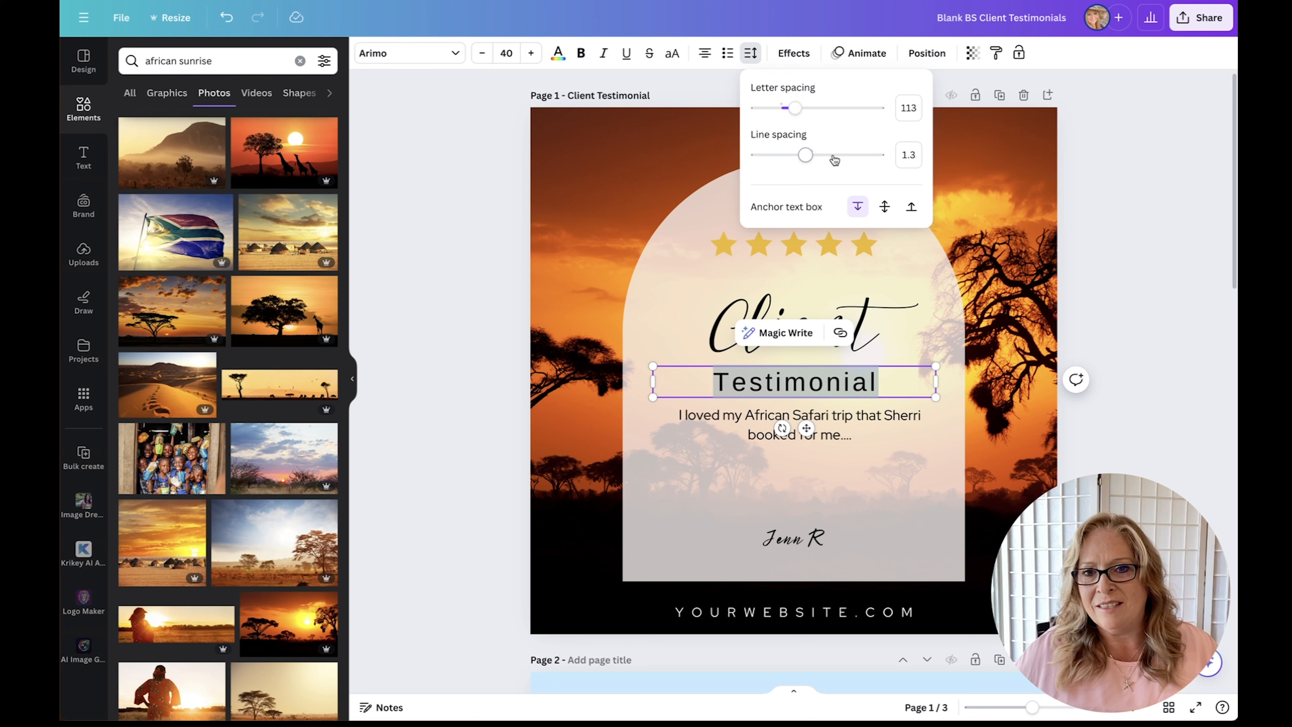
Lengthen the testimonial paragraph with two more copies of its safari sentence, followed by the filler text "vfdfglkadkd'a;ldsk;aldk'dlfk"
click(846, 420)
click(869, 432)
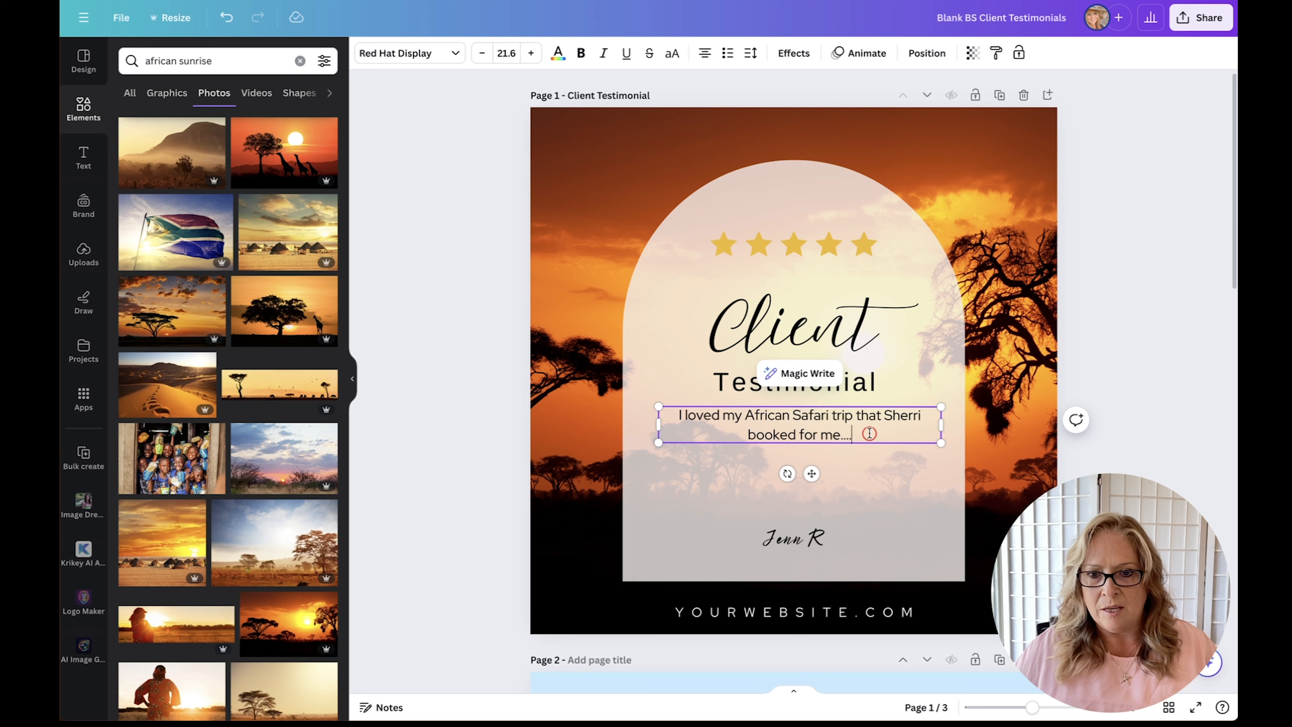
key(ctrl+a)
key(ctrl+c)
click(869, 432)
key(ctrl+v)
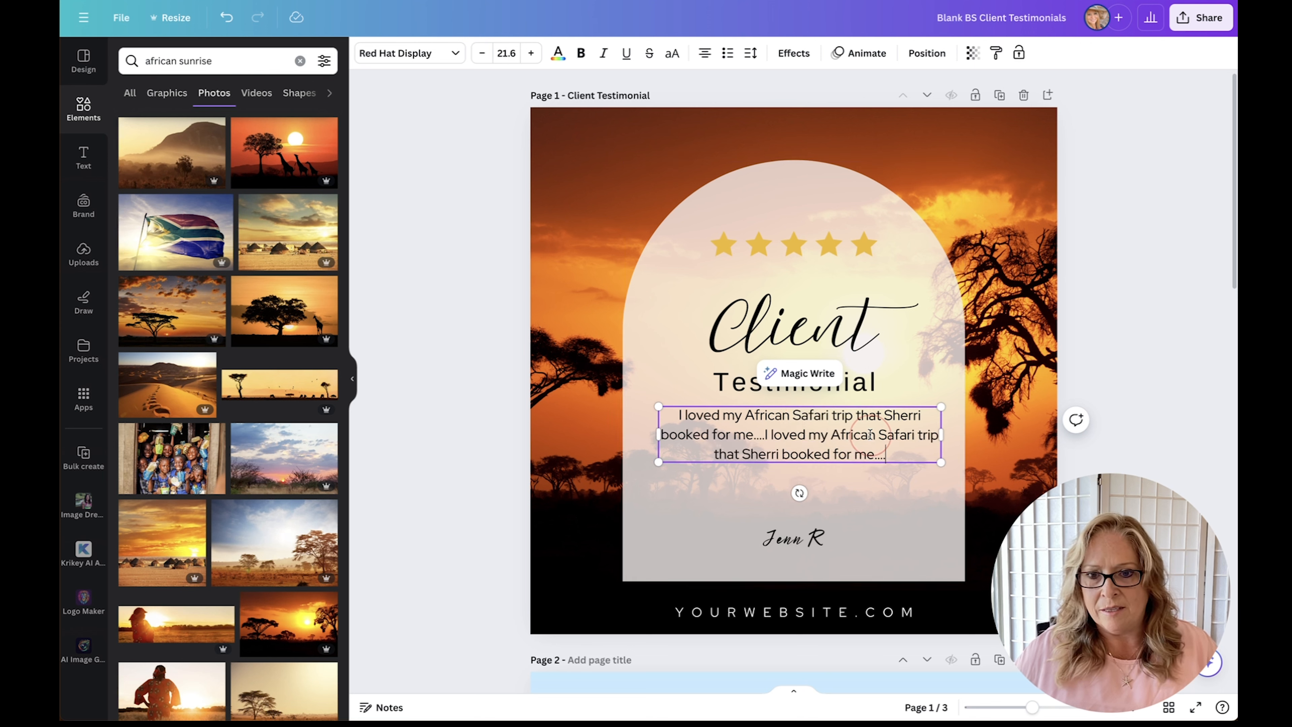
key(ctrl+v)
text(v)
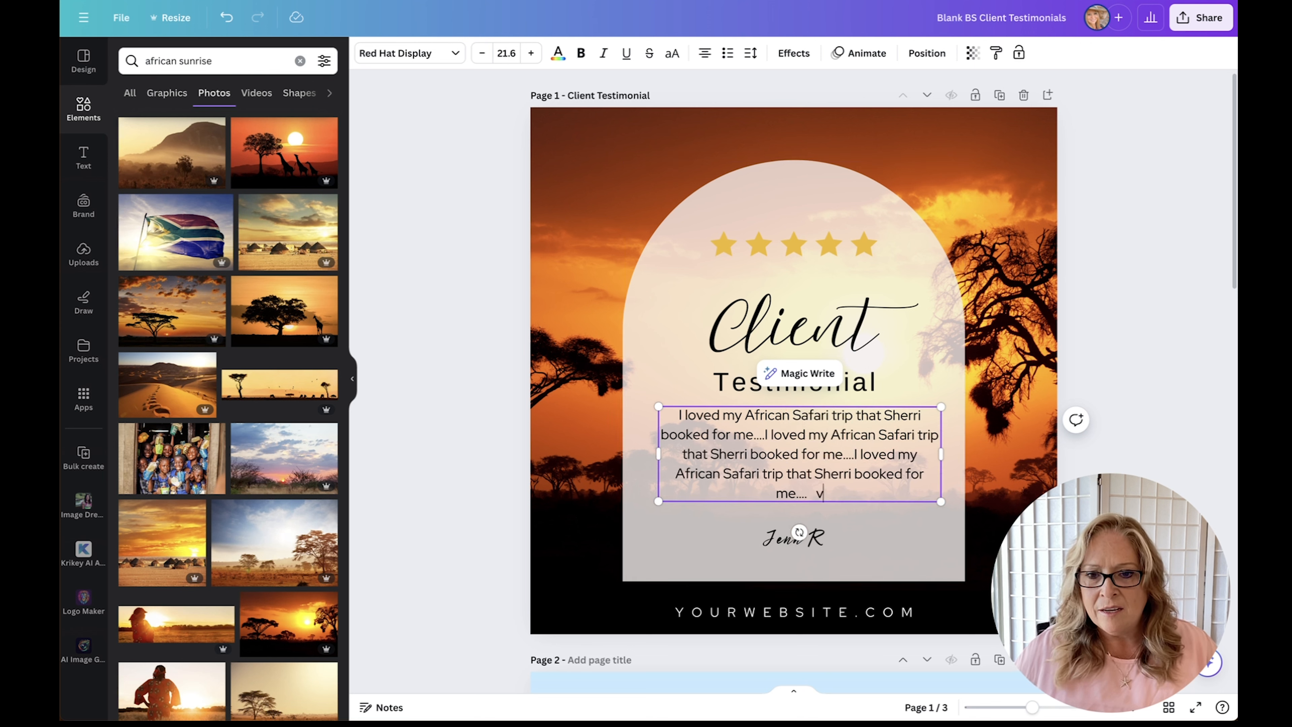
text(fdfglkadkd'a;ldsk;aldk'dlfk)
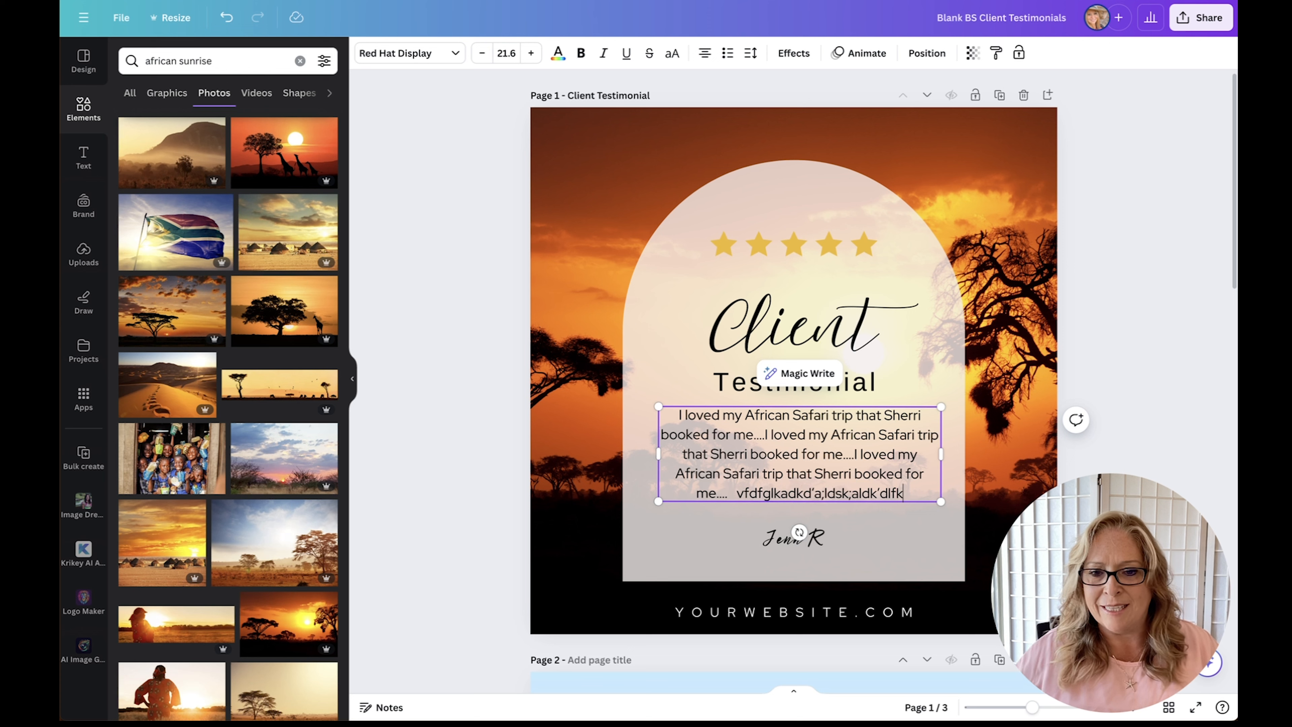
Move the client name line slightly down, away from the testimonial paragraph
click(772, 546)
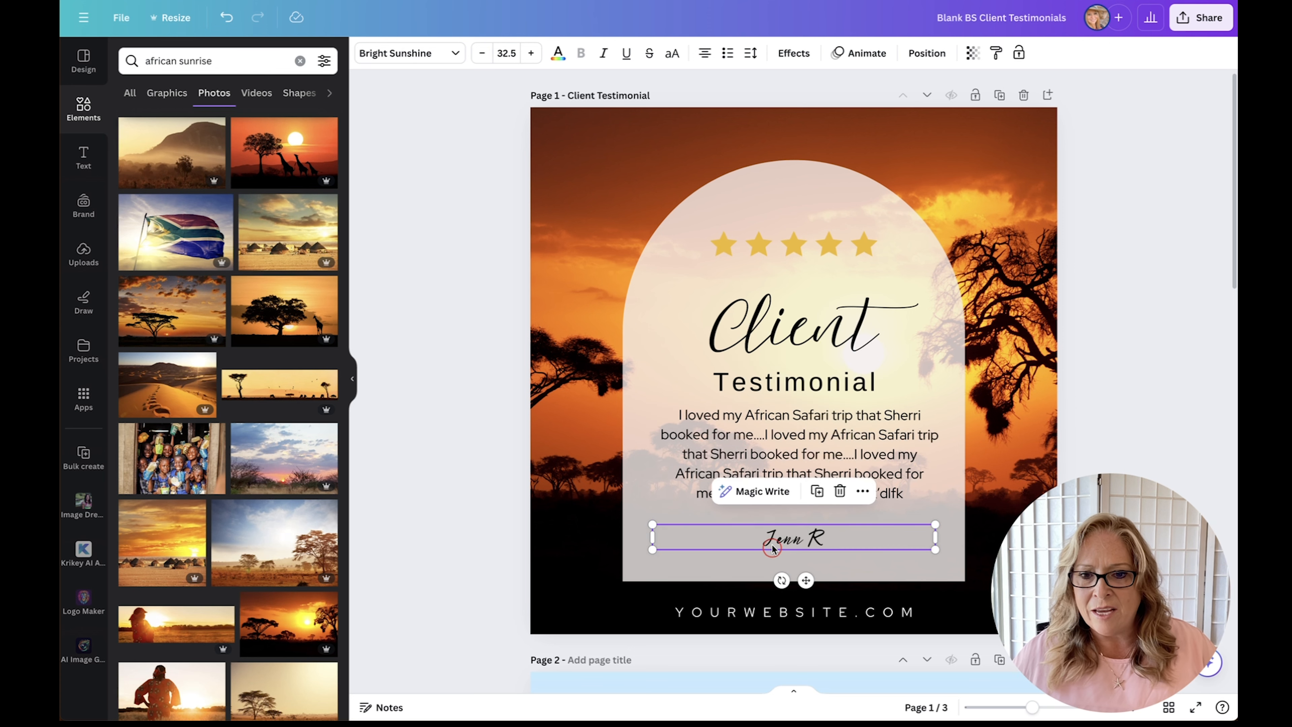
drag(787, 542, 788, 554)
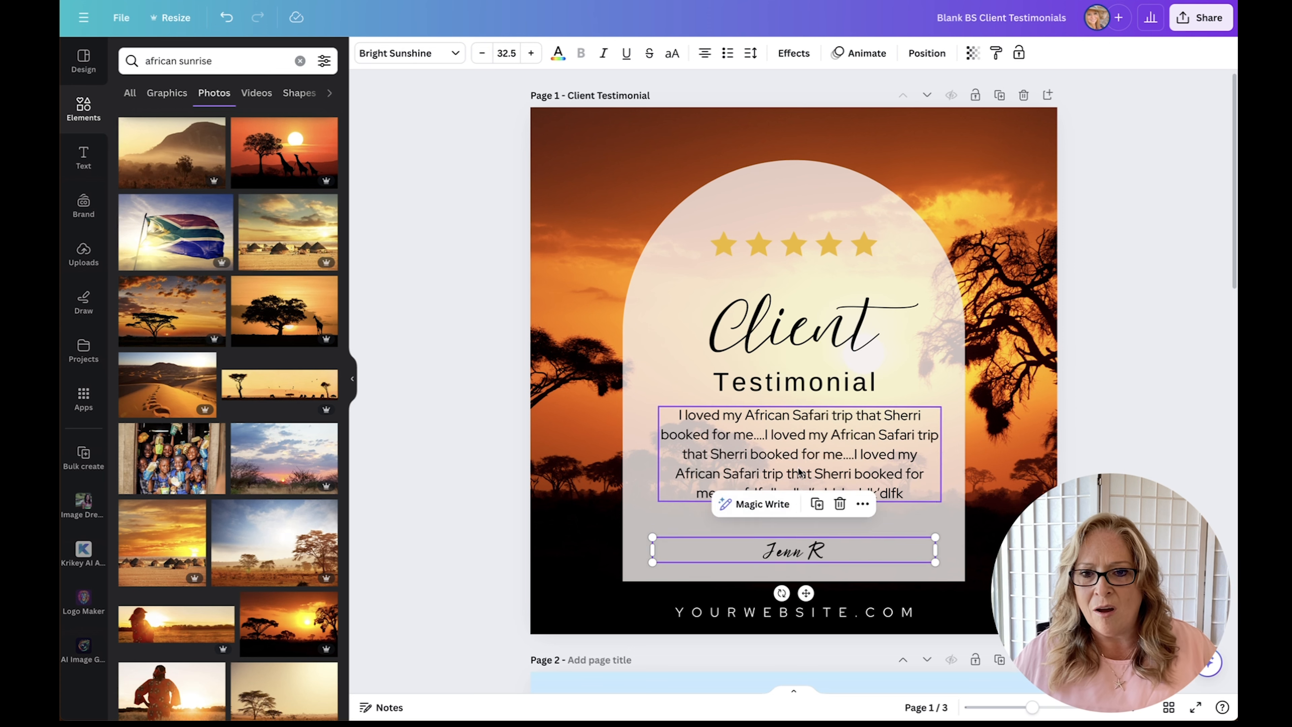
Set the line spacing of the whole testimonial paragraph to 1.79 and deselect it
click(796, 437)
double_click(799, 473)
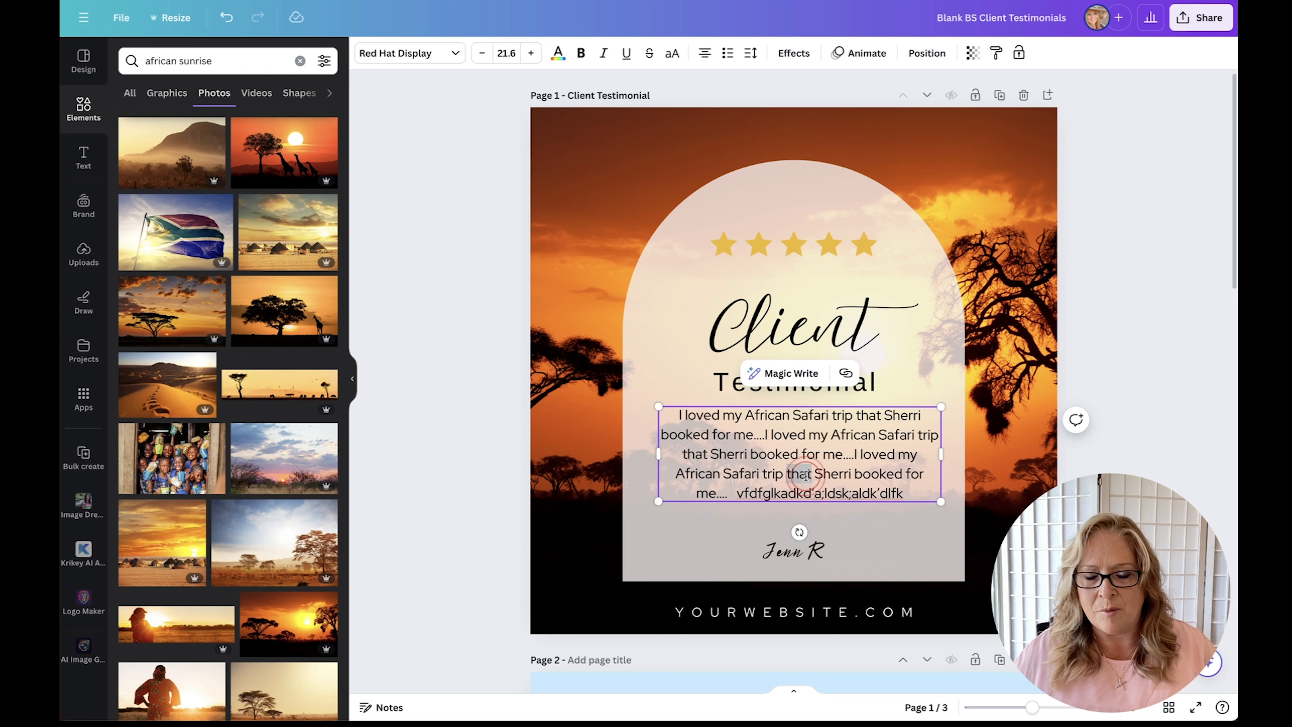
key(ctrl+a)
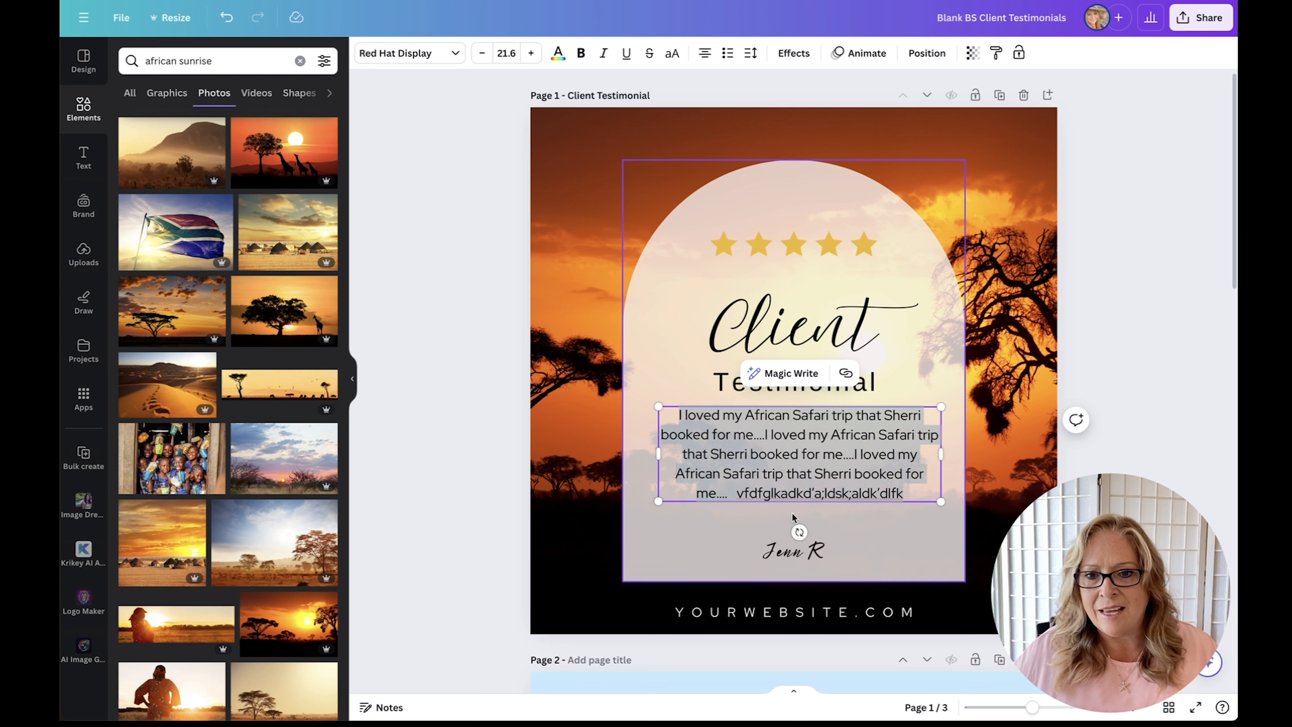
click(750, 53)
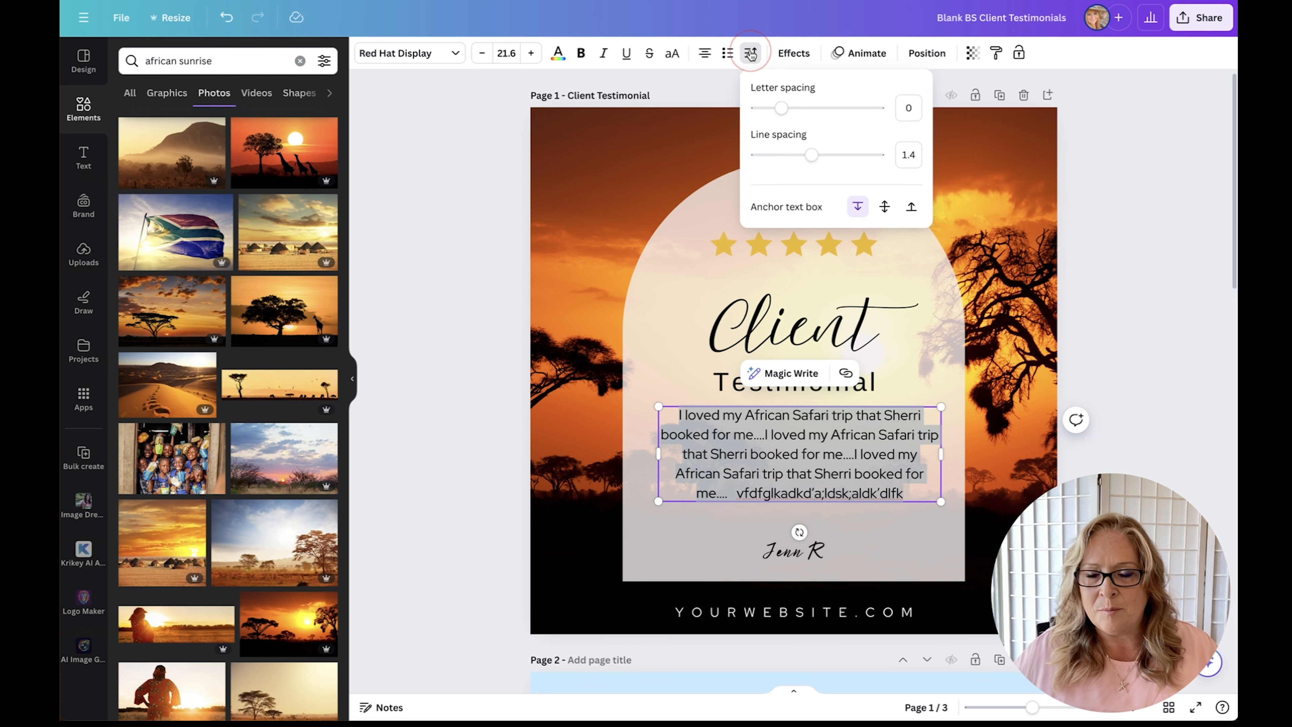
drag(806, 162, 833, 158)
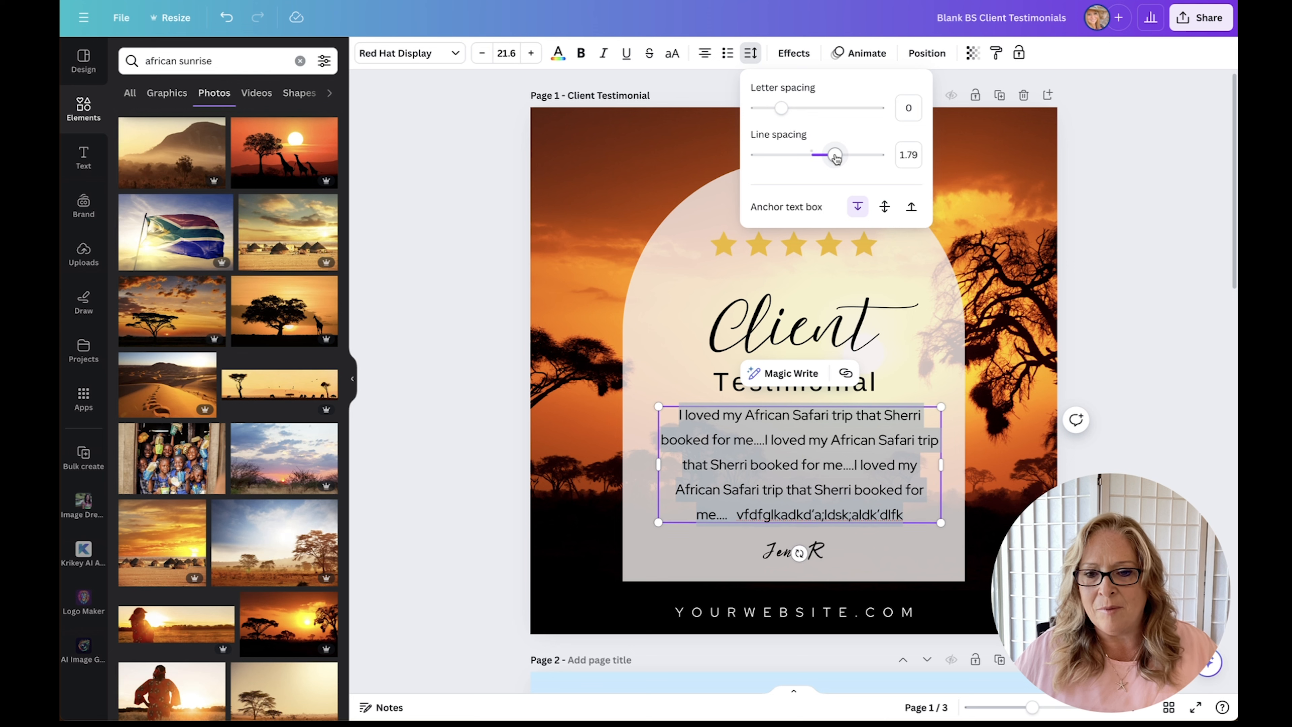
click(755, 491)
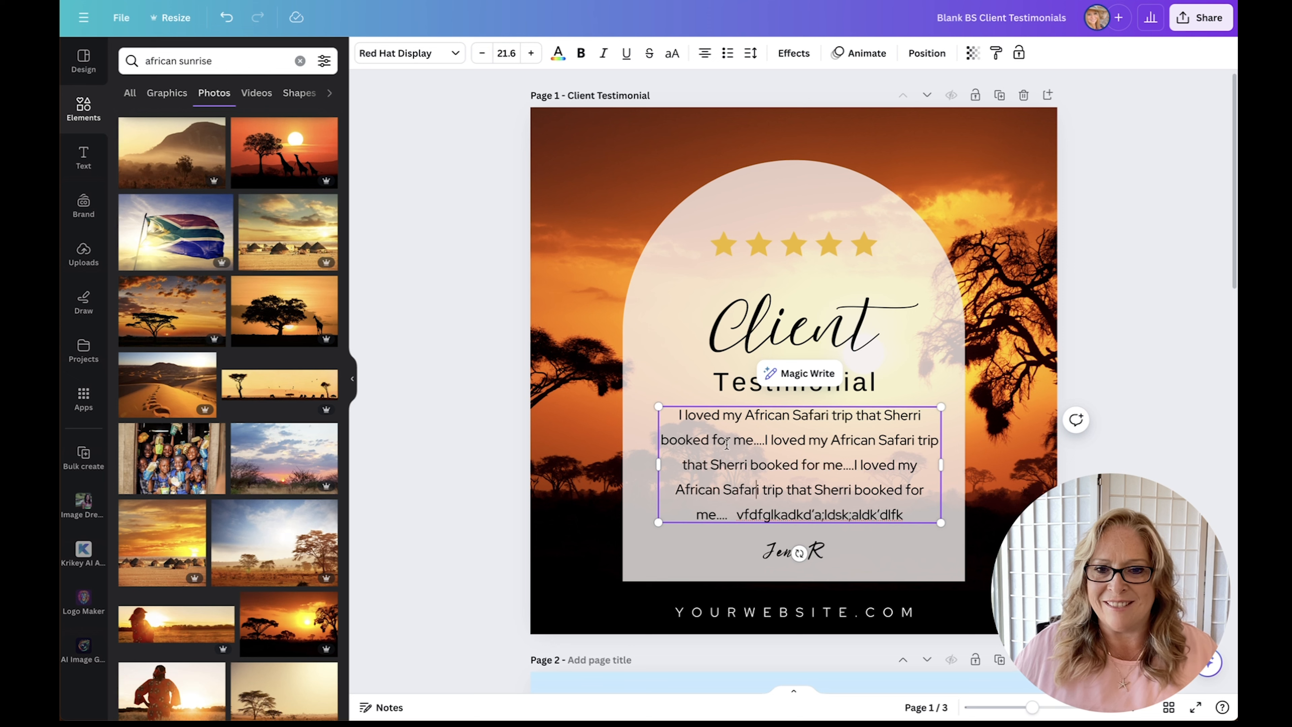
click(447, 374)
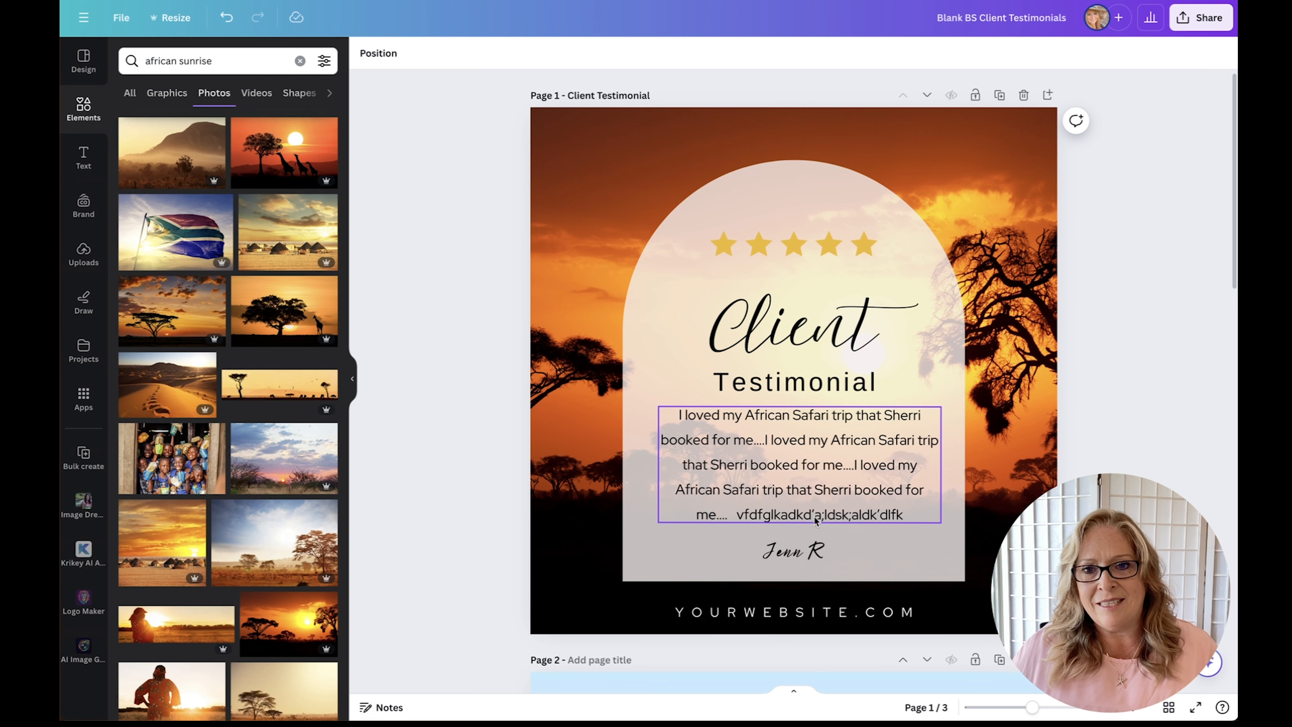
Recolour the fifth star of page 1's star rating to the pale beige document colour and deselect it
click(727, 248)
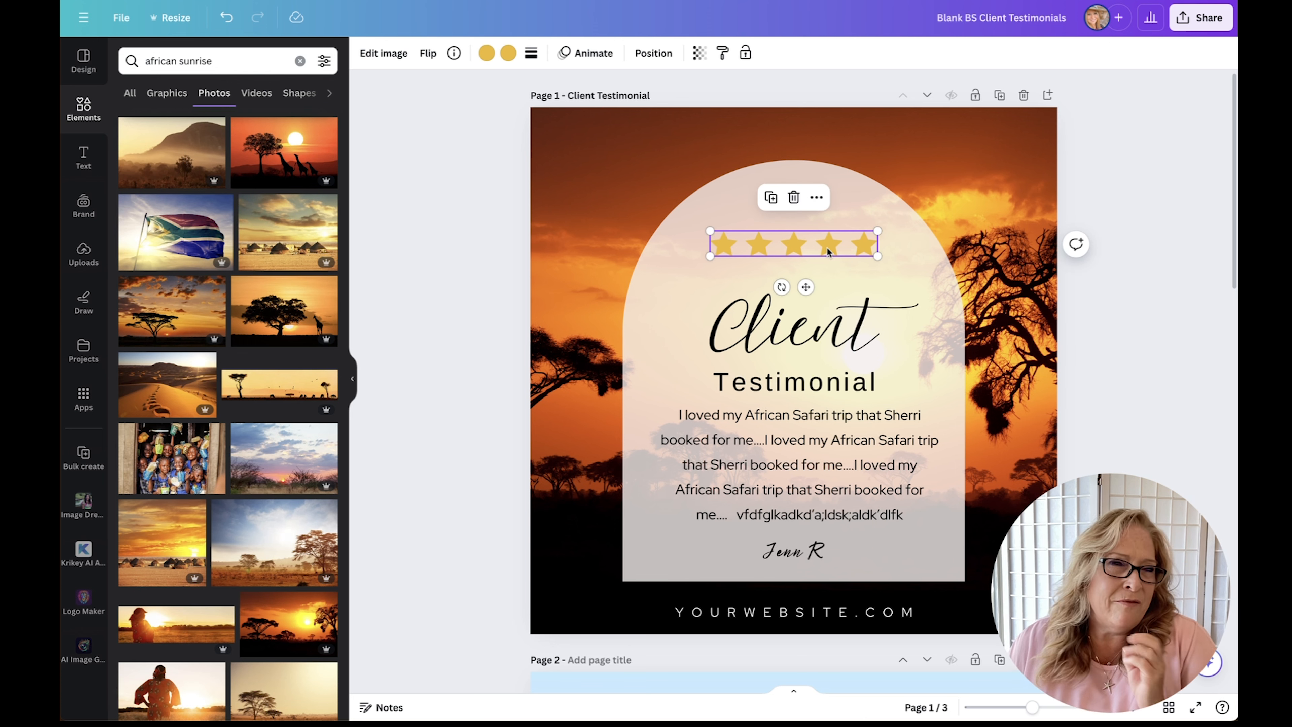
double_click(864, 244)
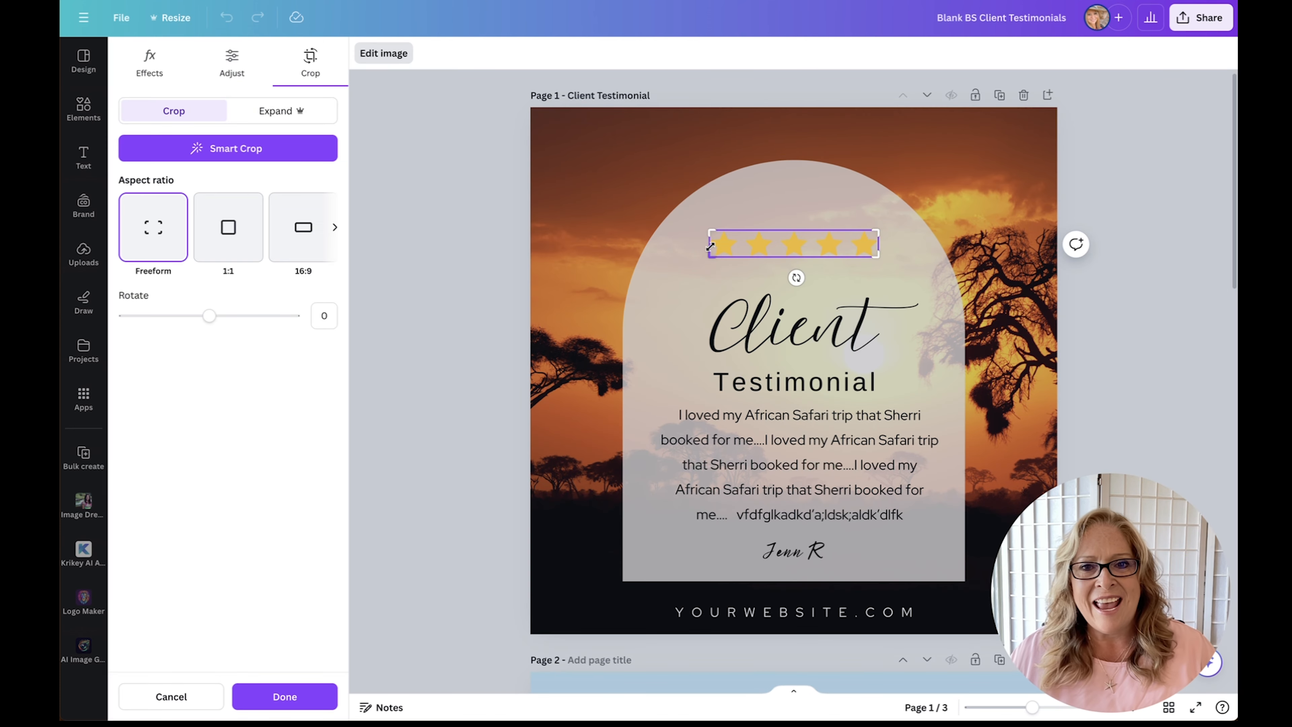
click(503, 214)
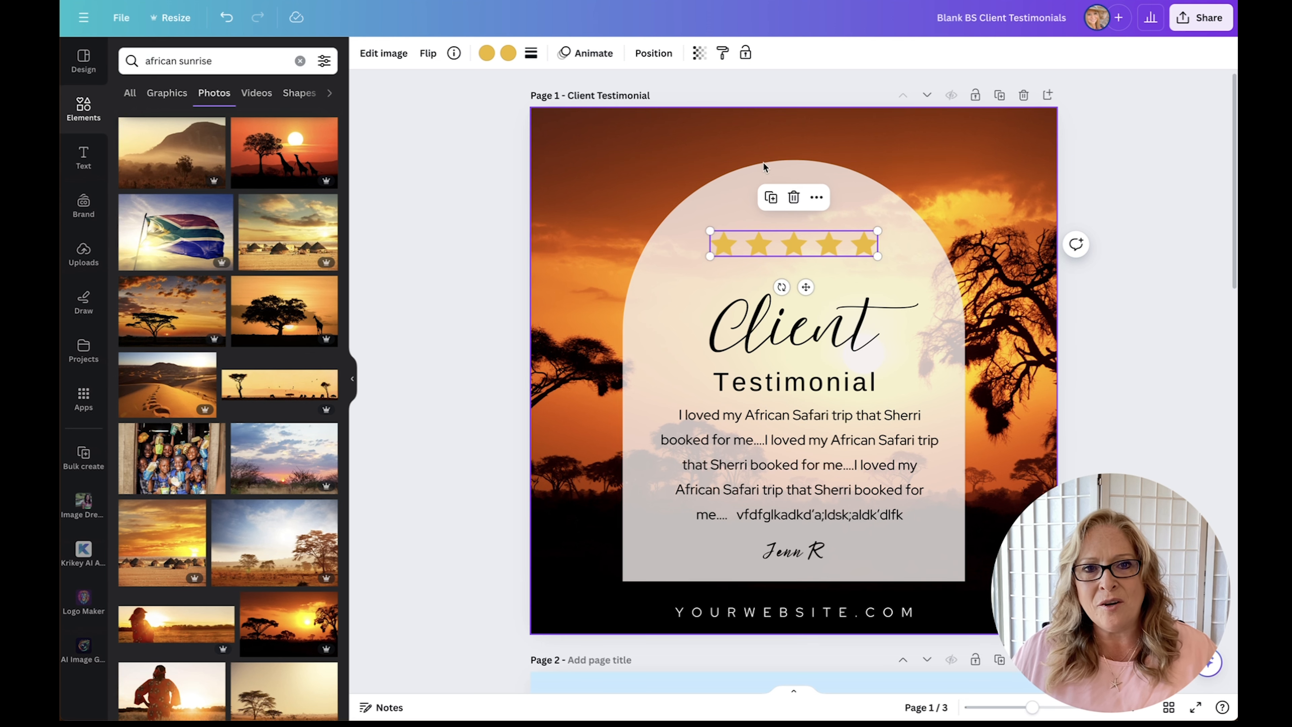
click(507, 60)
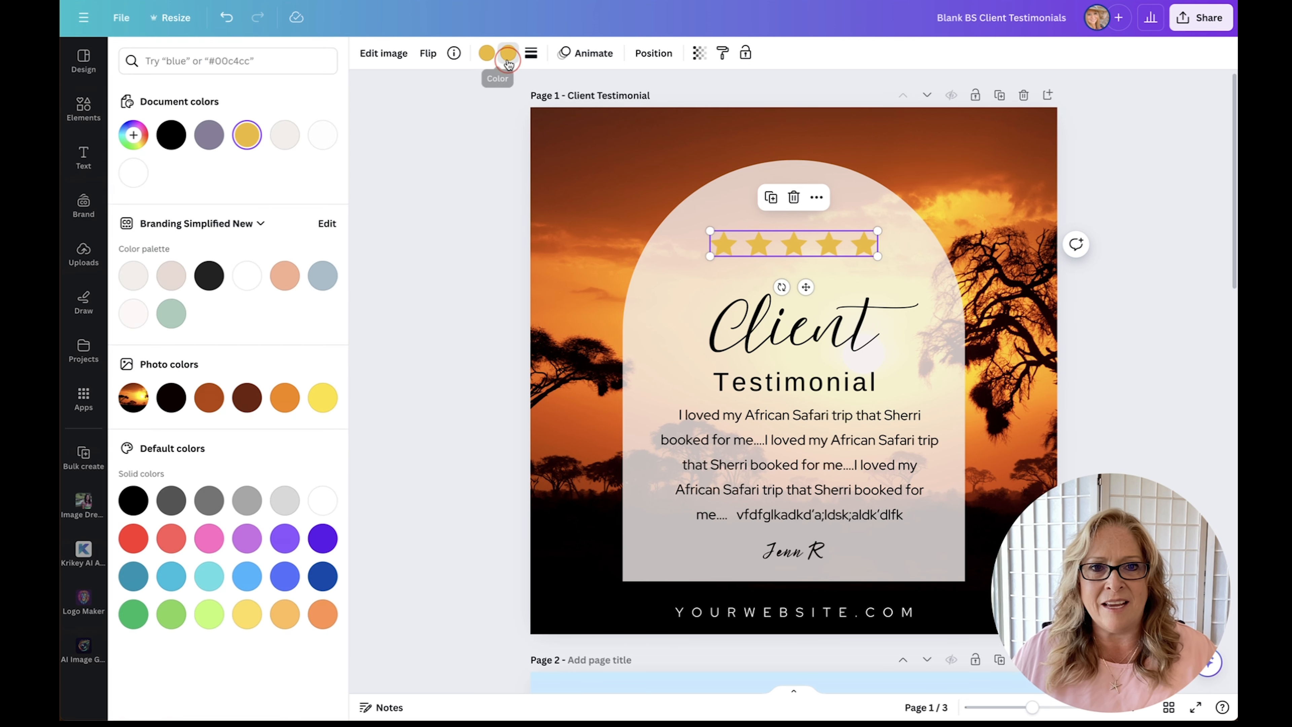
click(281, 146)
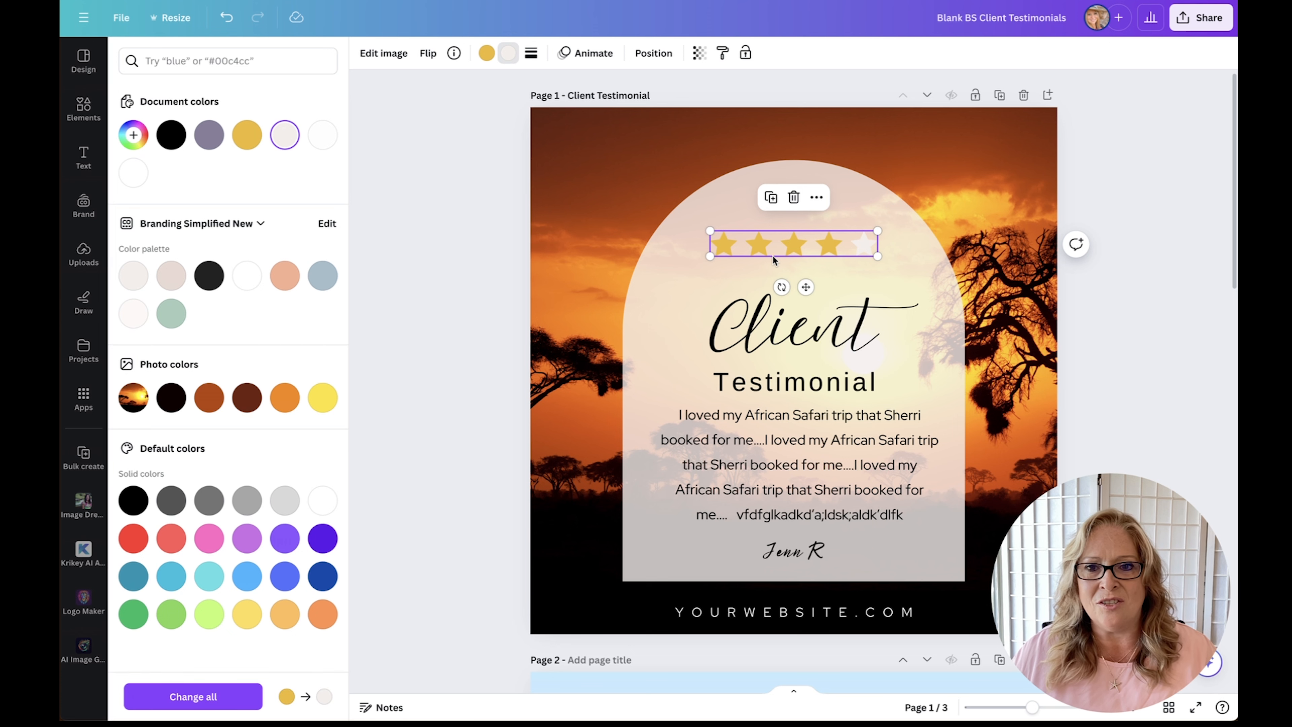
click(420, 171)
click(420, 171)
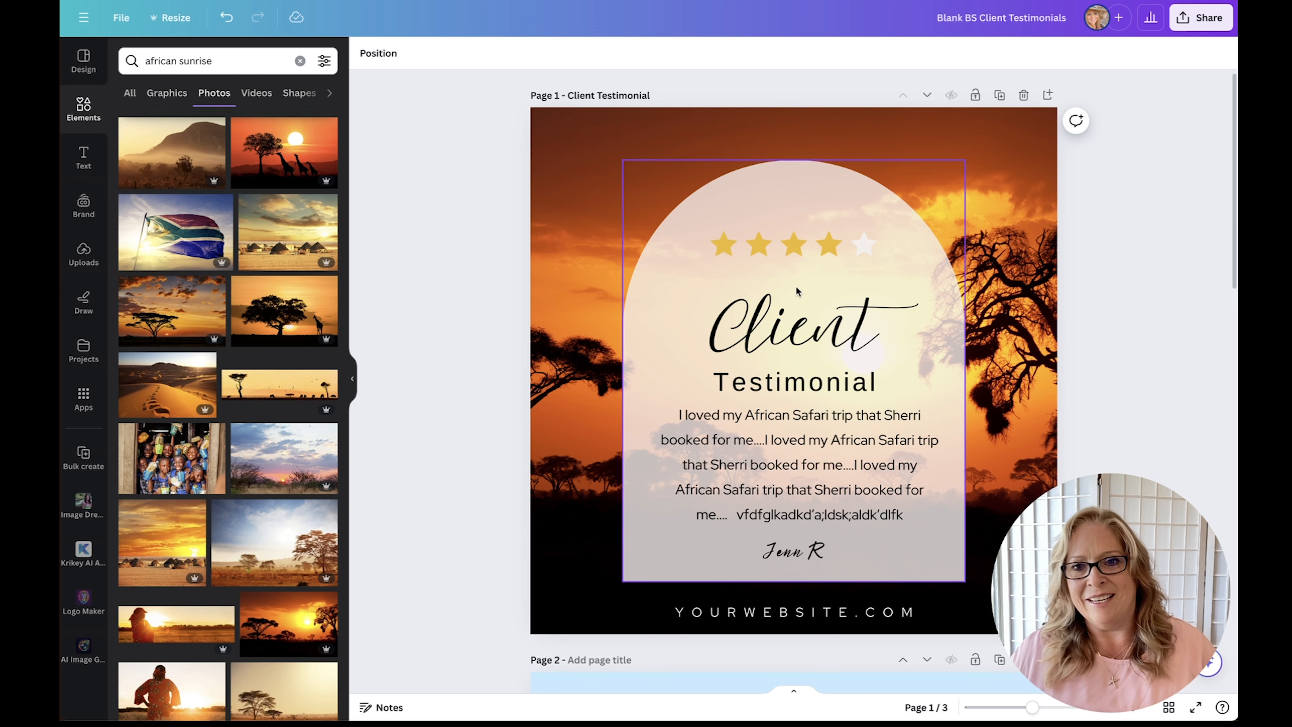
Return the fifth star of page 1's star rating to the gold document colour and deselect it
click(868, 243)
click(506, 52)
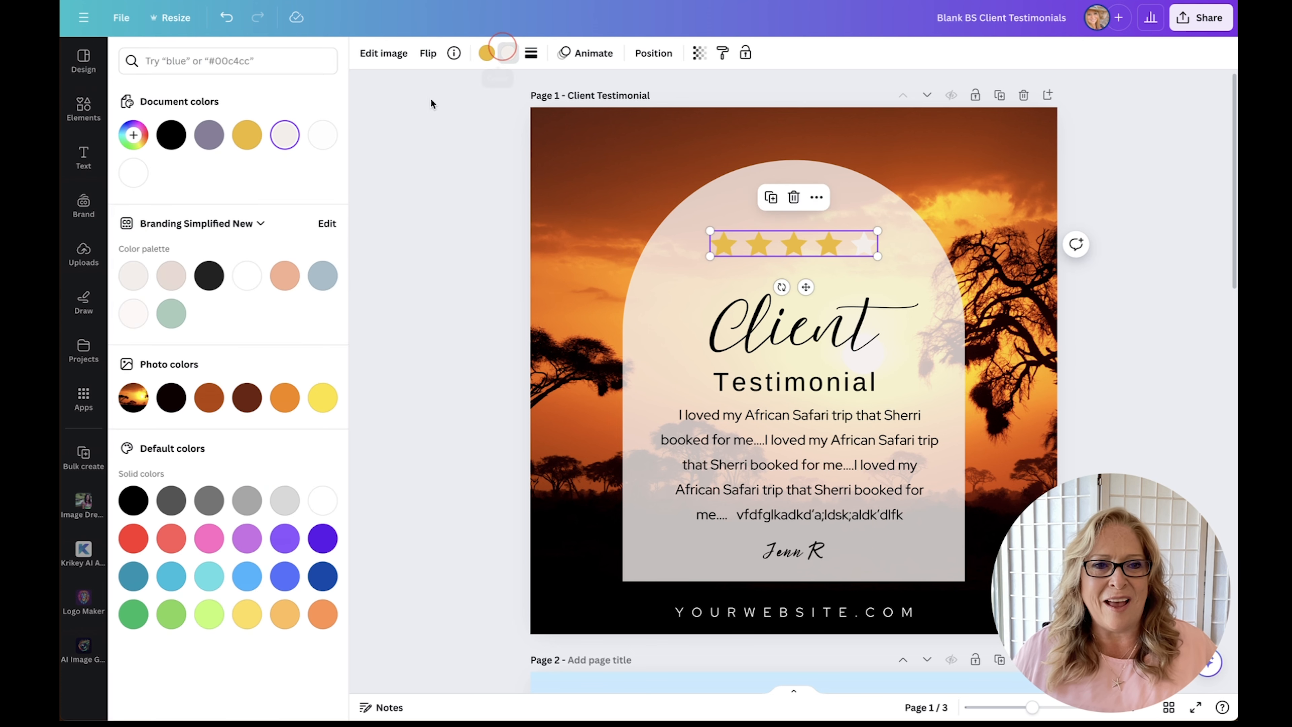
click(248, 134)
click(405, 158)
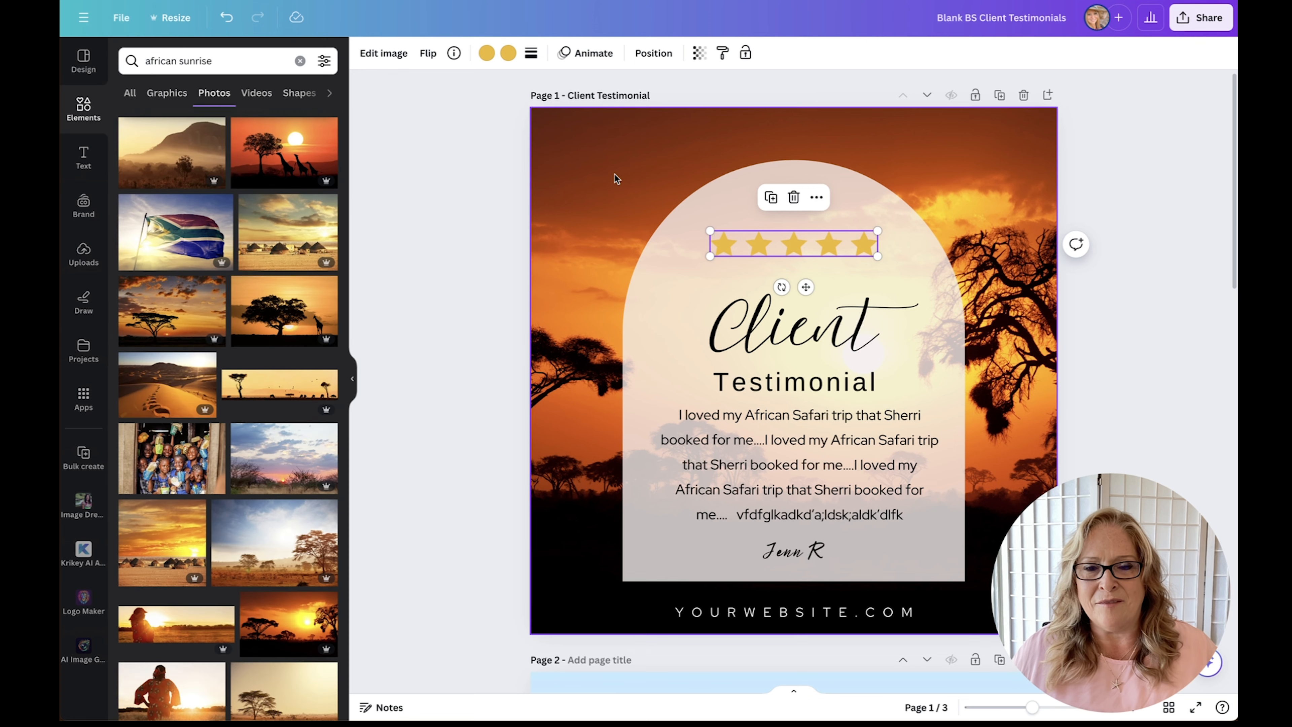
click(482, 130)
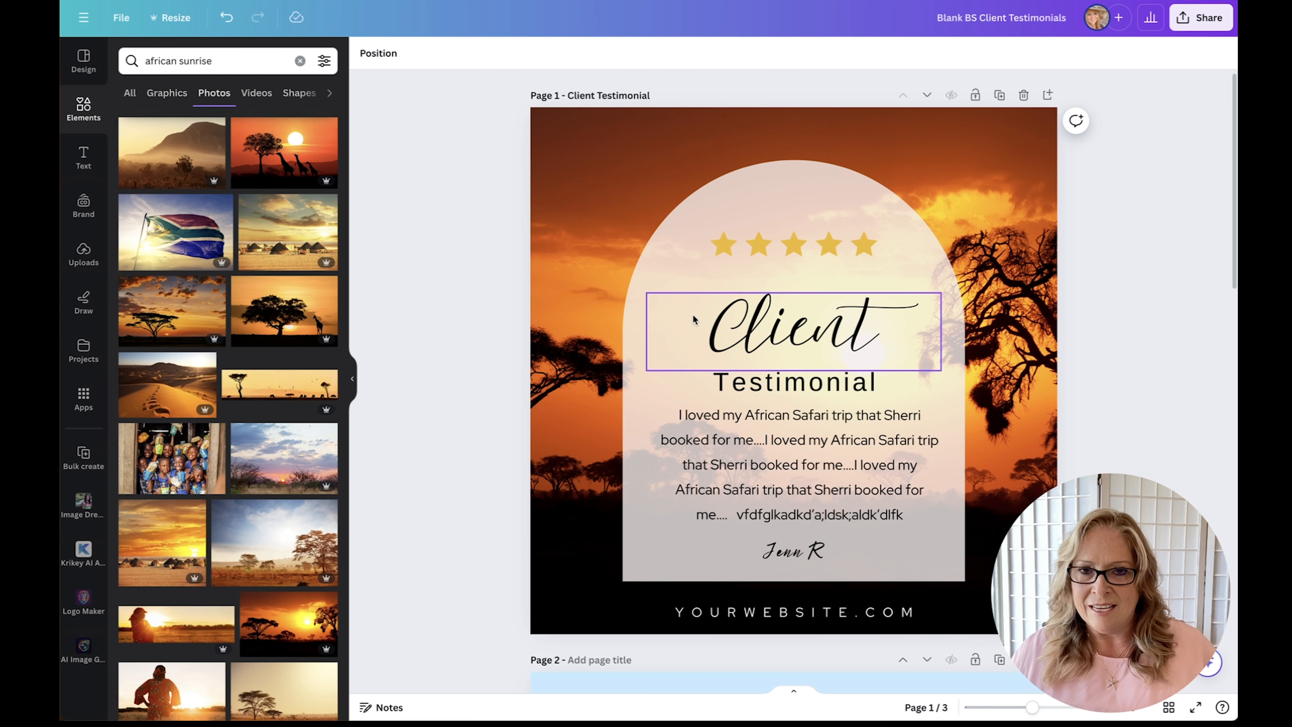
scroll(692, 314, down, 10)
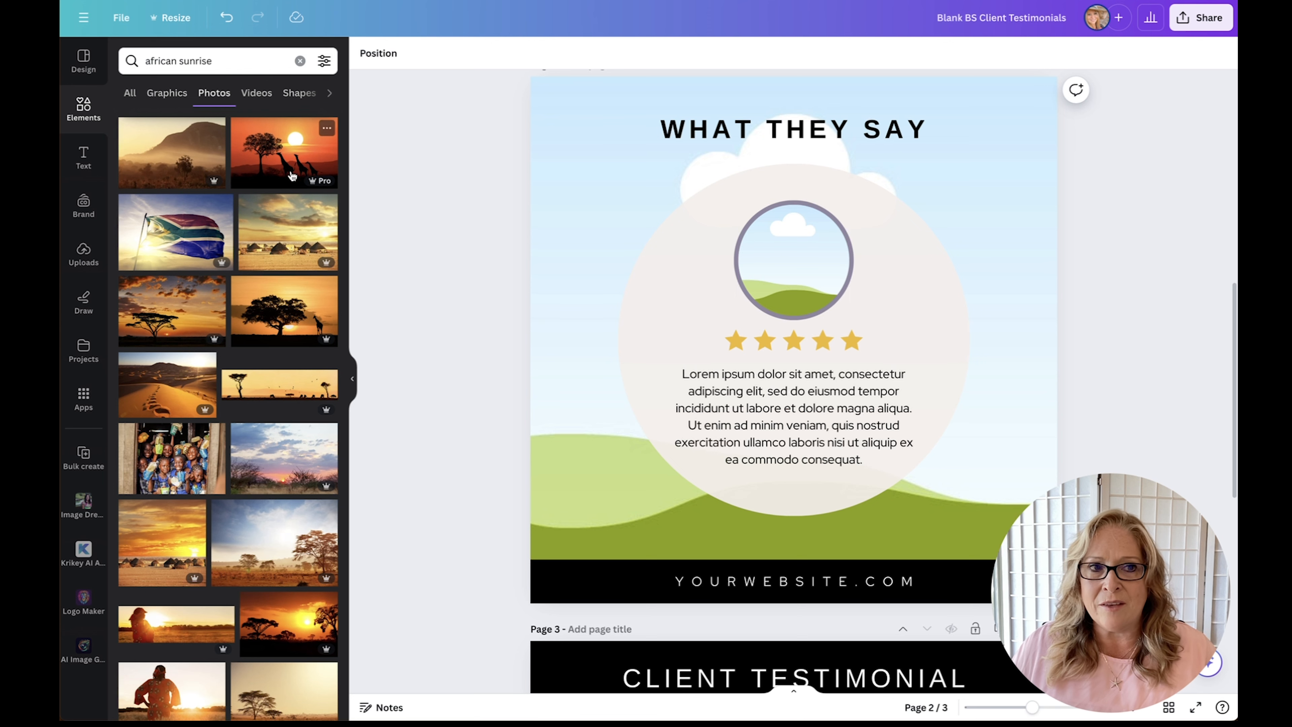
click(299, 61)
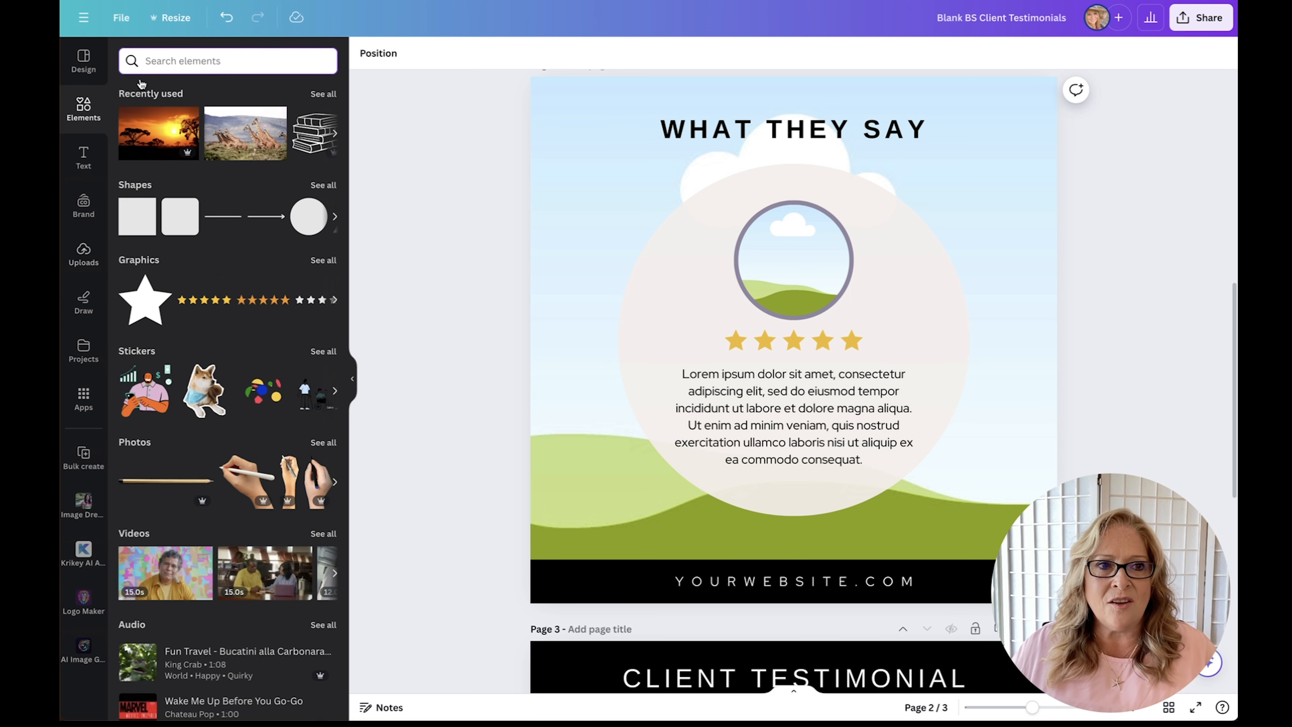
click(96, 273)
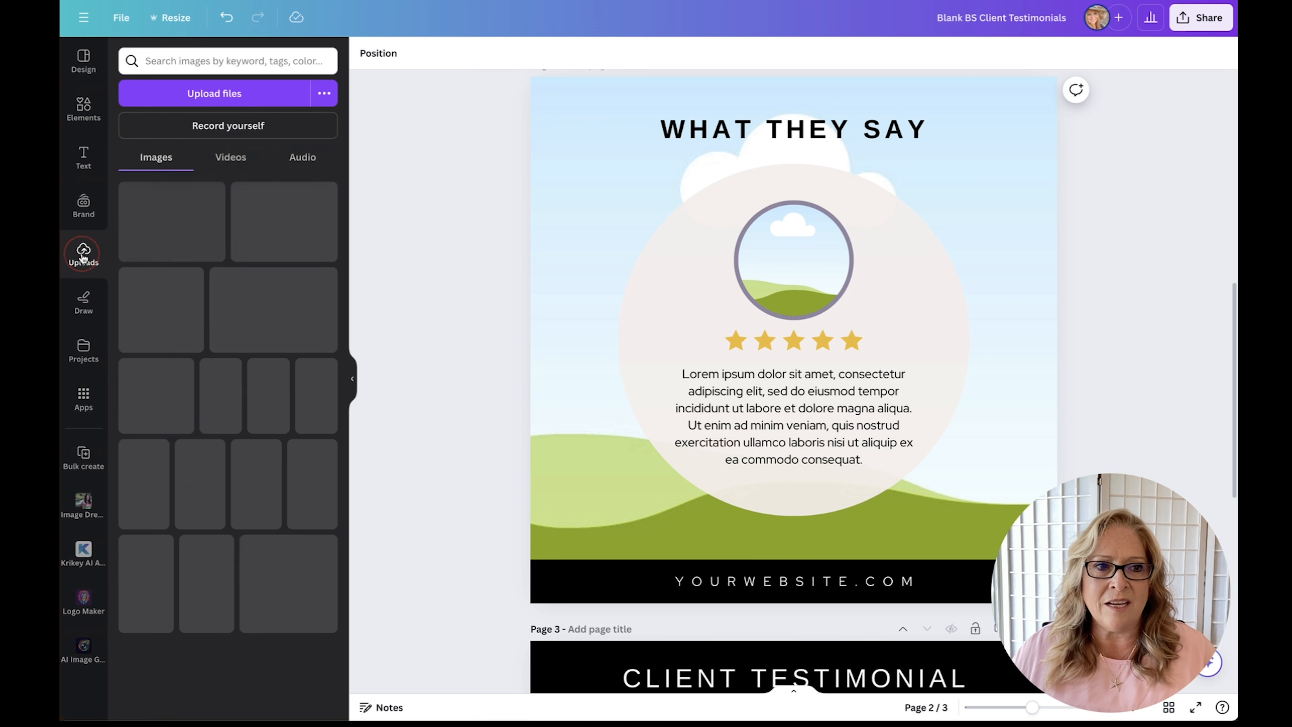
click(212, 93)
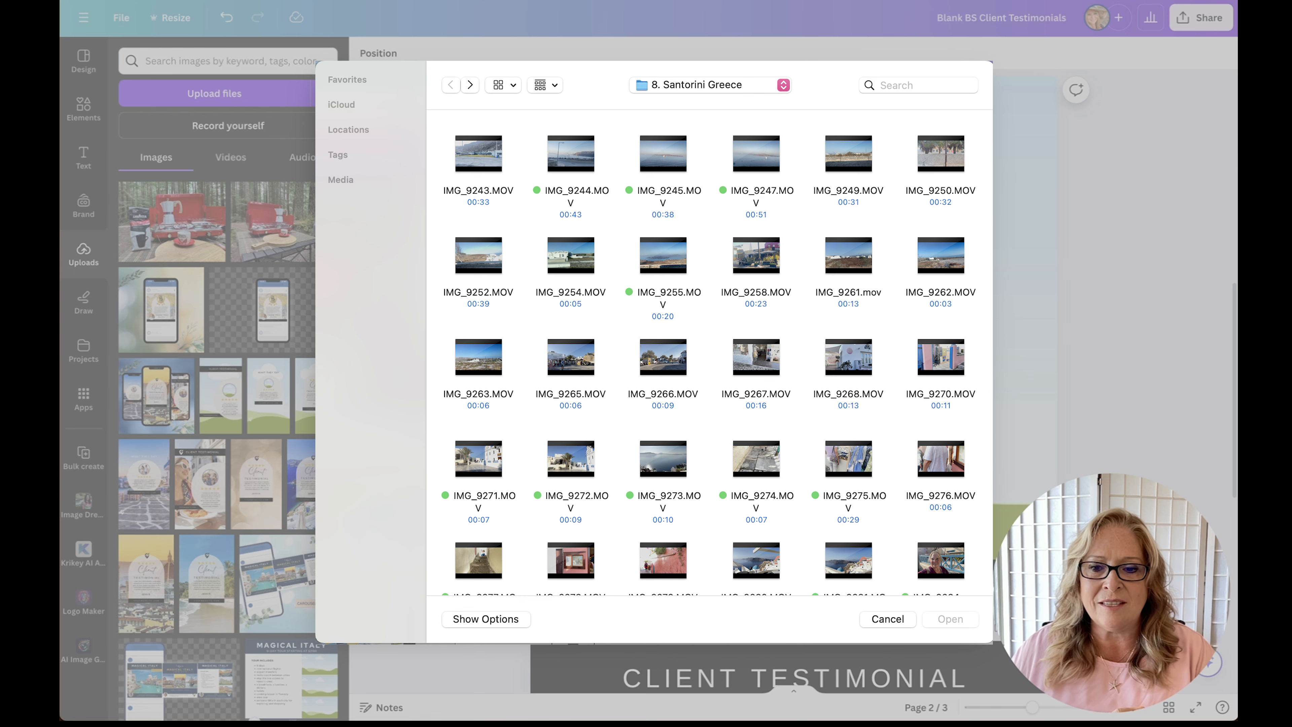
click(887, 619)
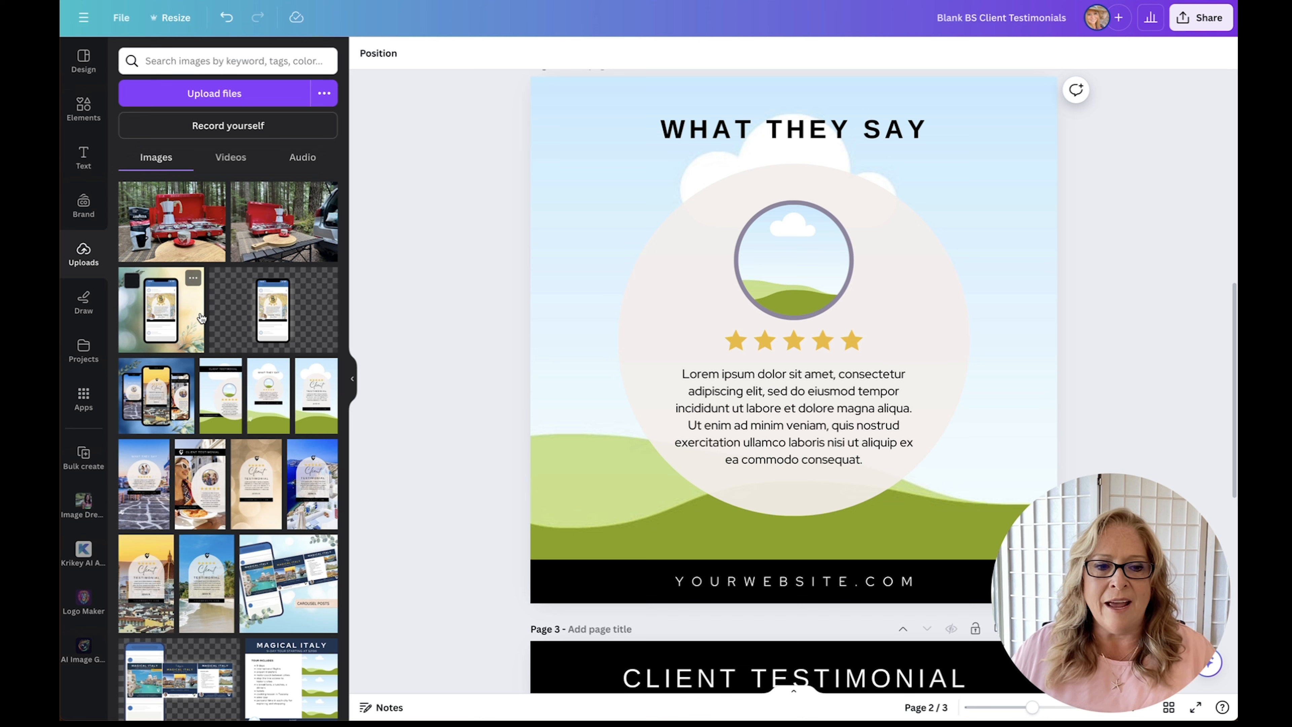
Search the photo elements for "young couple drinking coffee" and place the first photo in page 2's circular frame
click(84, 122)
click(186, 57)
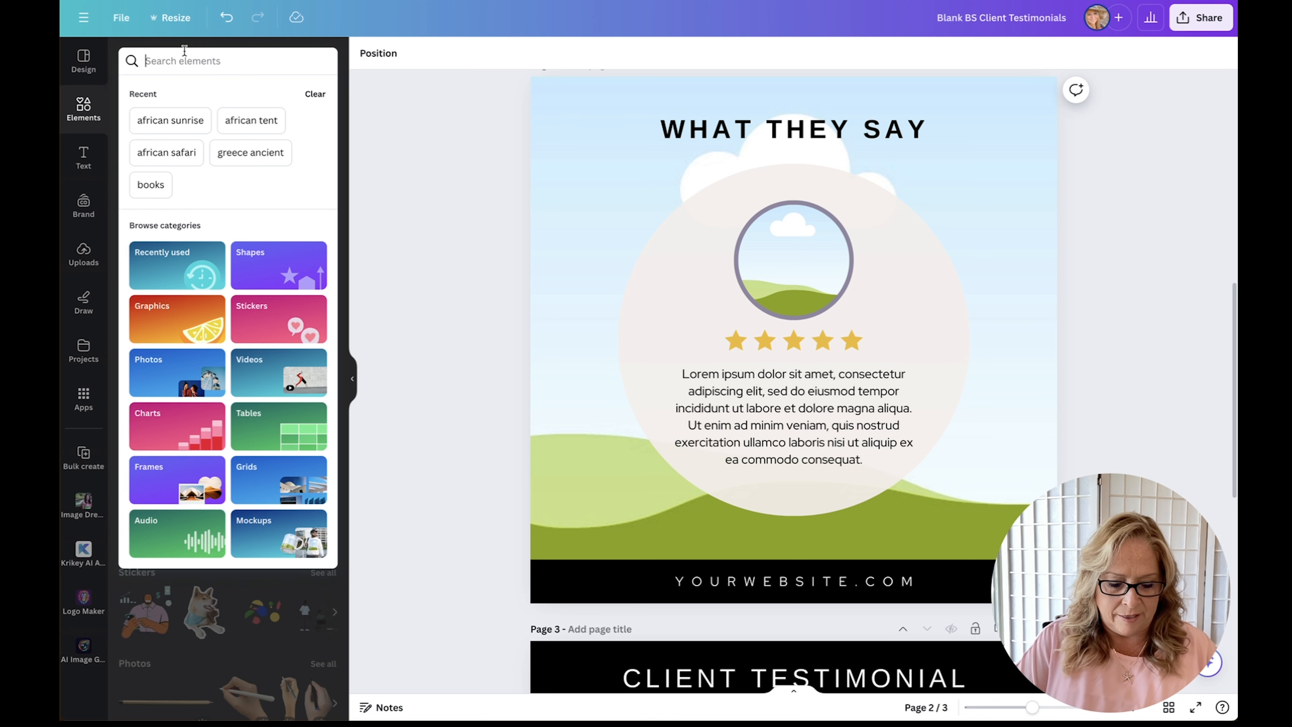
text(cou)
text(le)
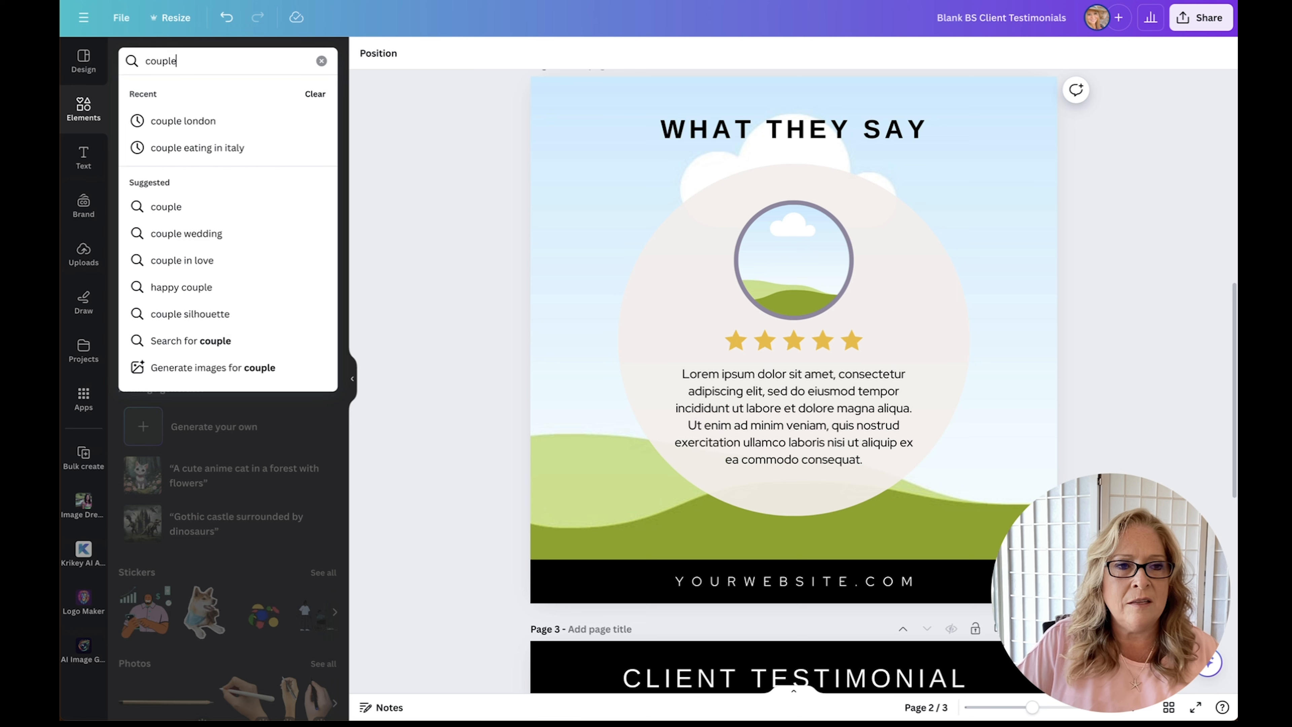
key(BackSpace)
key(BackSpace)
key(BackSpace)
key(BackSpace)
key(BackSpace)
key(BackSpace)
text(youn)
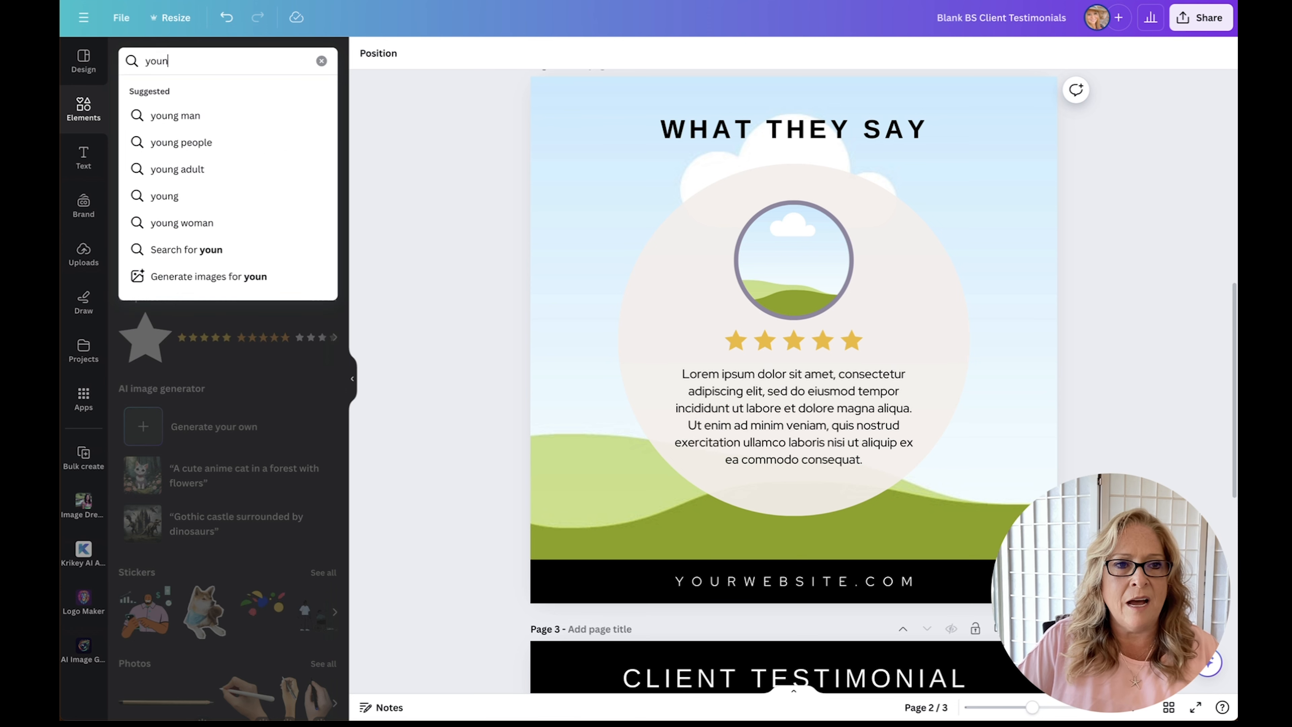
text(g coupple)
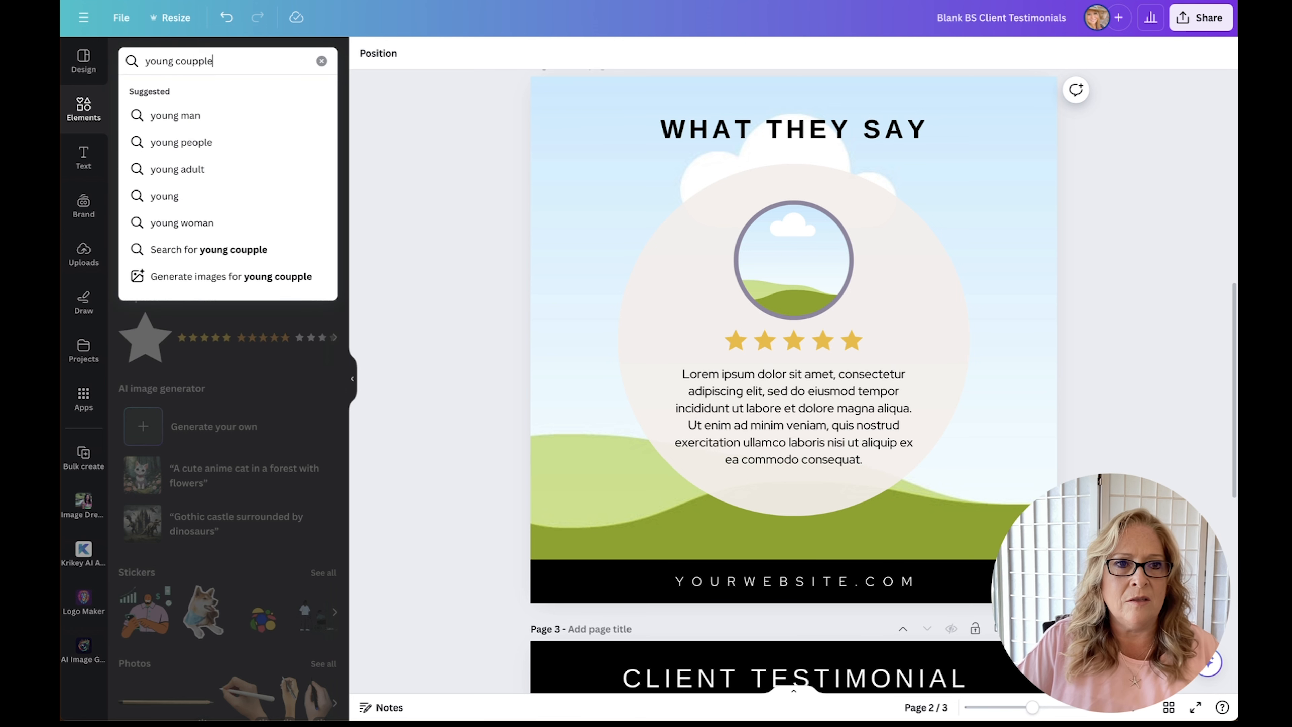
key(BackSpace)
key(BackSpace)
key(BackSpace)
text(le drink)
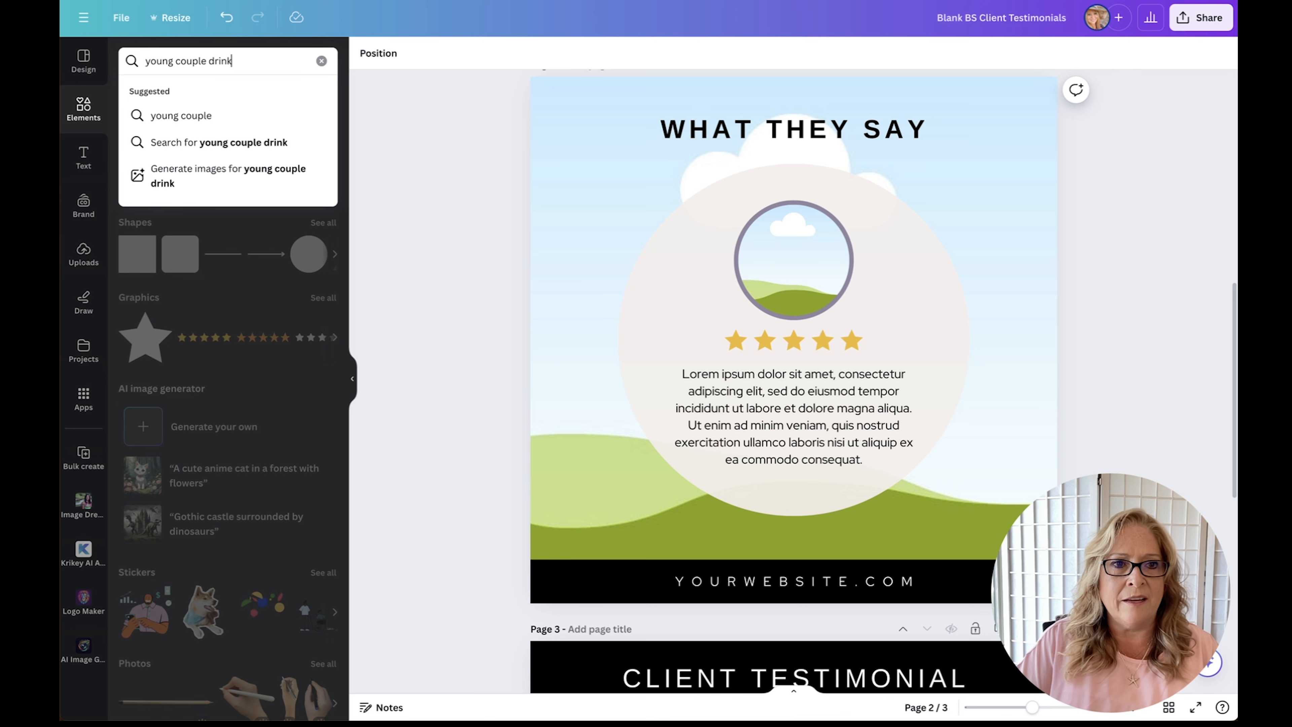
text(ing coffee)
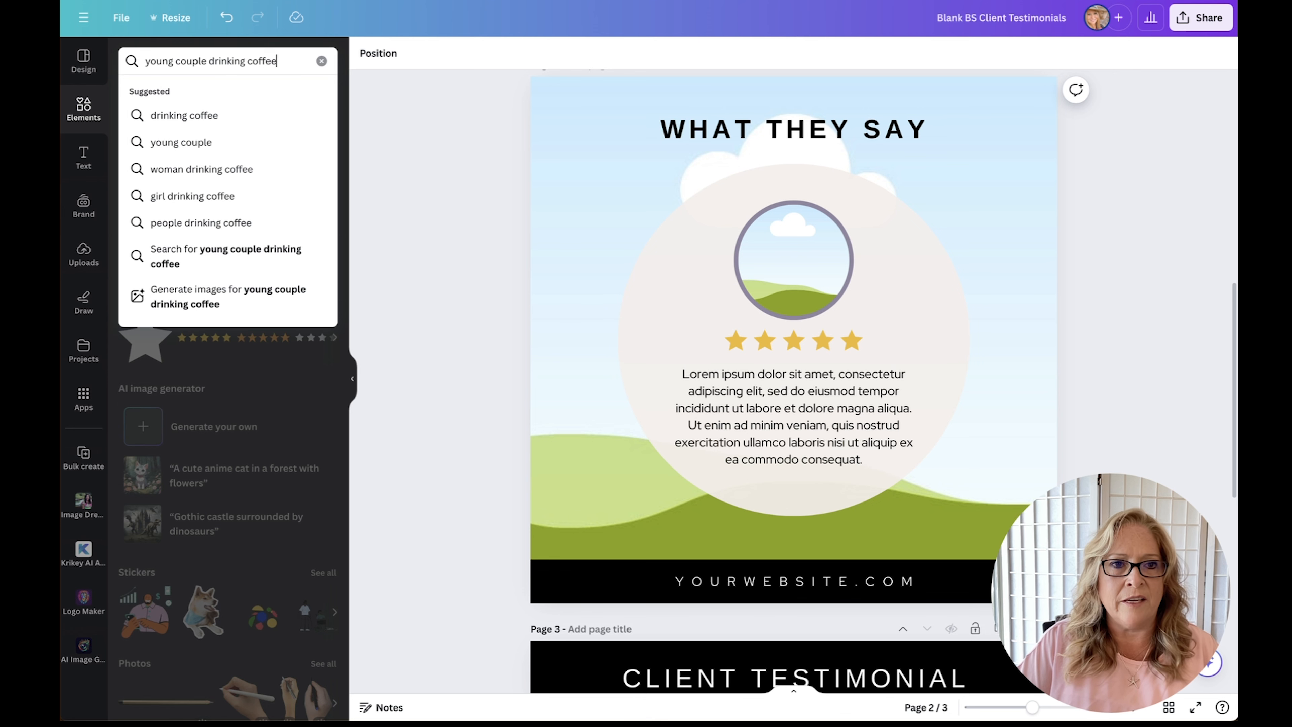
key(Return)
click(213, 92)
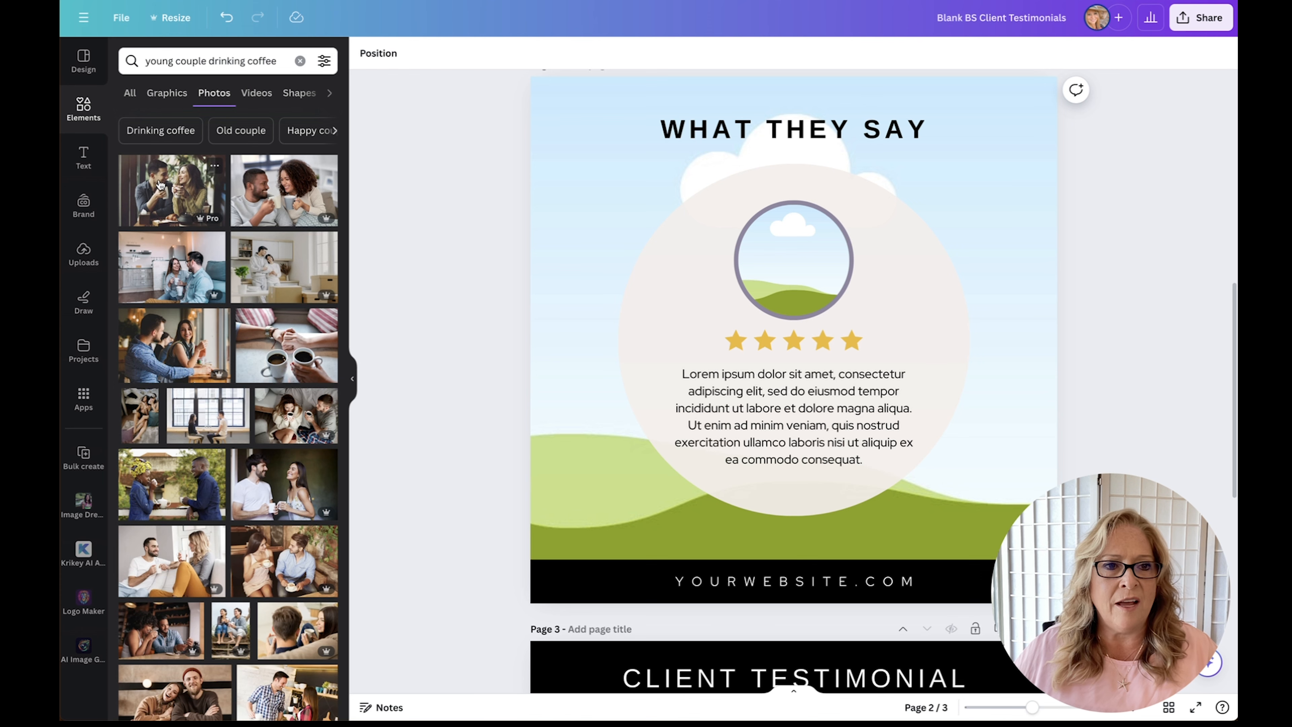
drag(160, 185, 762, 281)
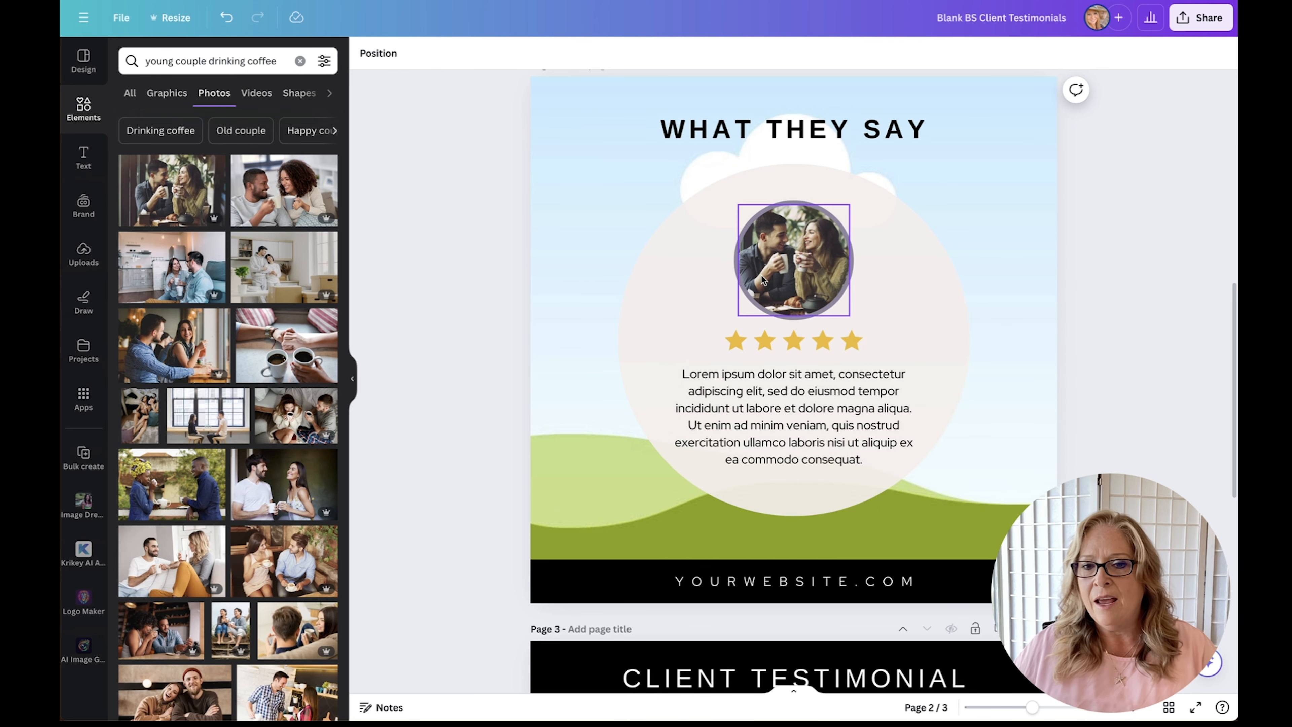
click(488, 218)
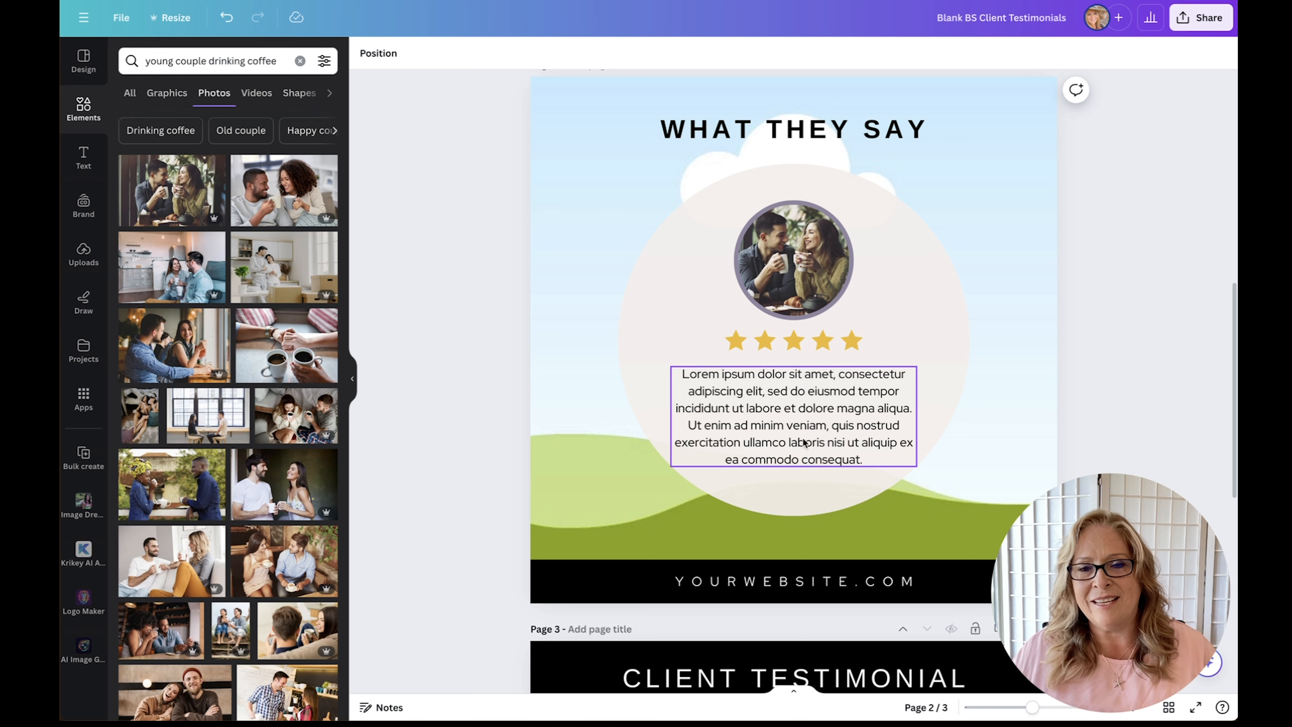
click(795, 420)
click(774, 391)
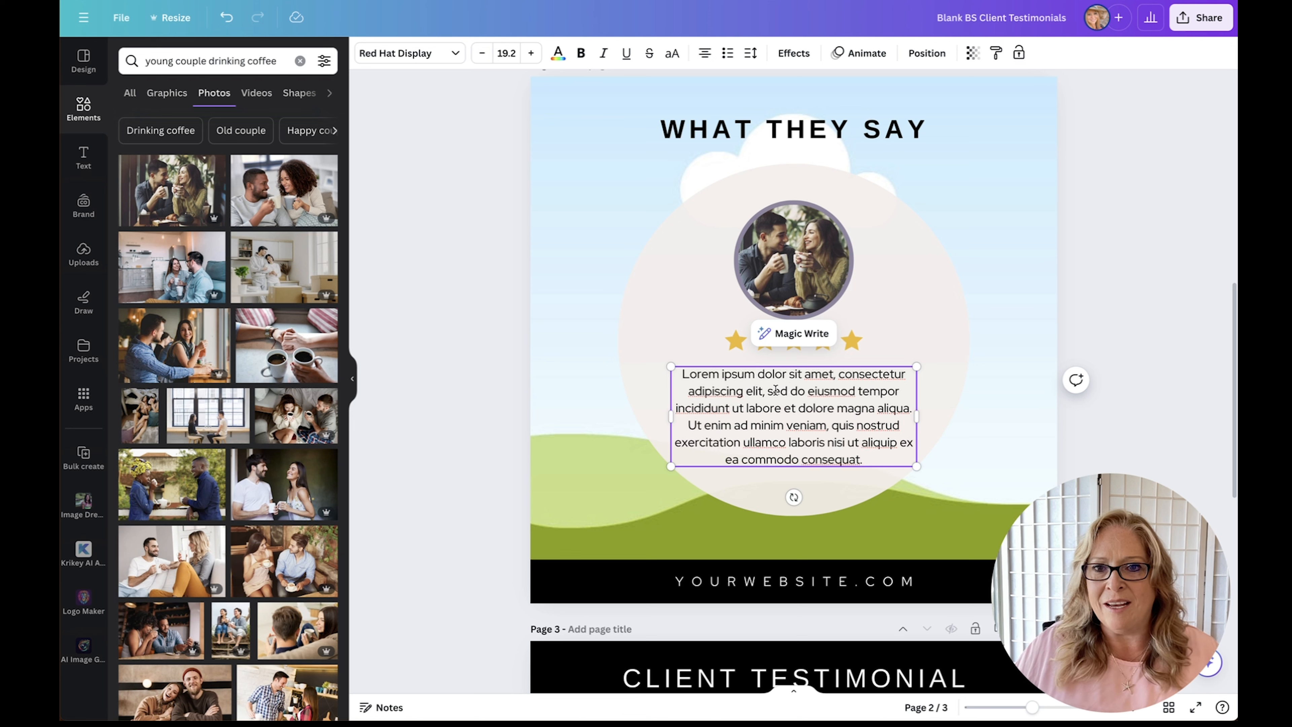
click(447, 231)
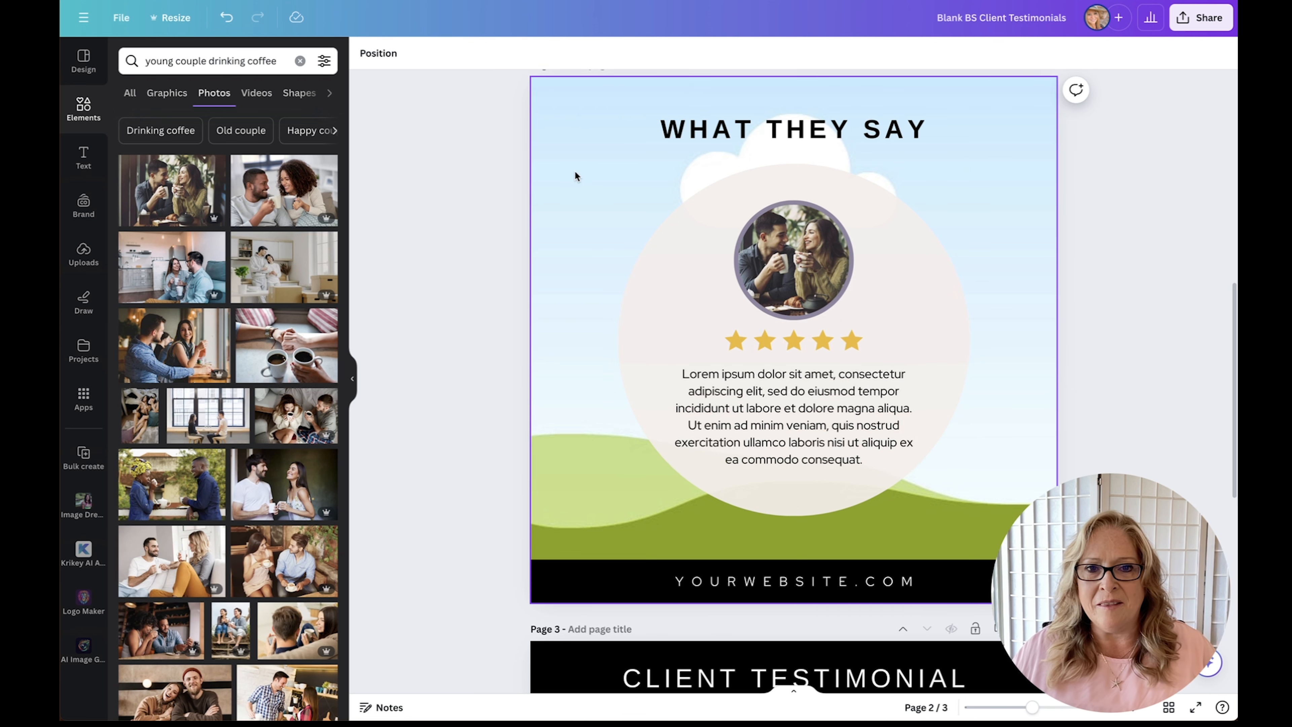
Search the photos for "back alley coffee shop in italy" and fill page 2's background with the alley photo with string lights
click(244, 58)
click(244, 57)
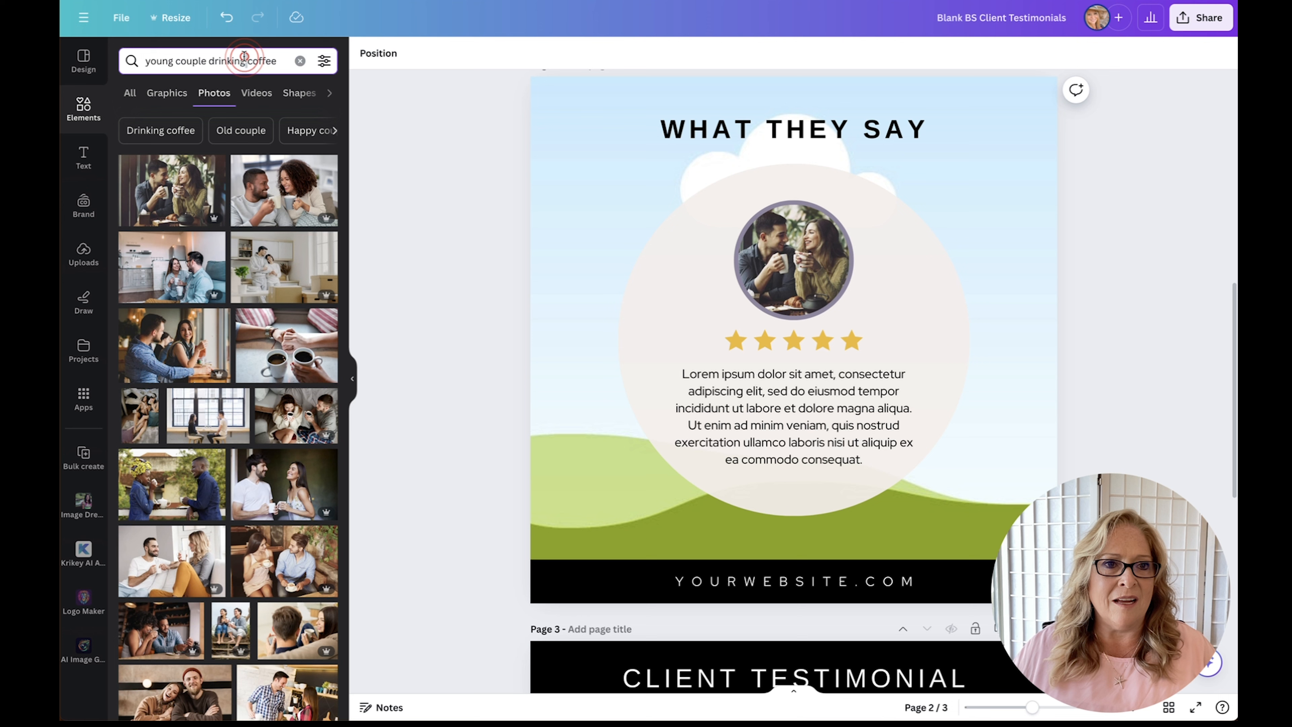
triple_click(205, 57)
key(BackSpace)
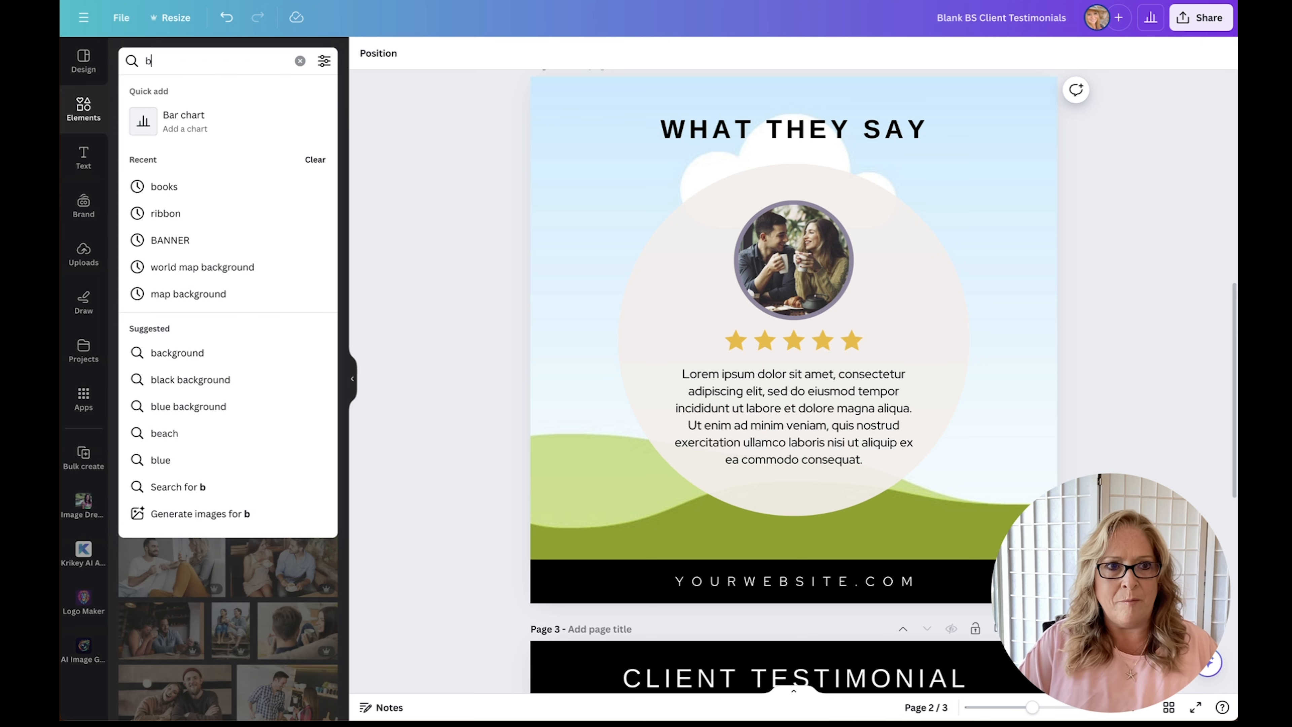
text(back alley )
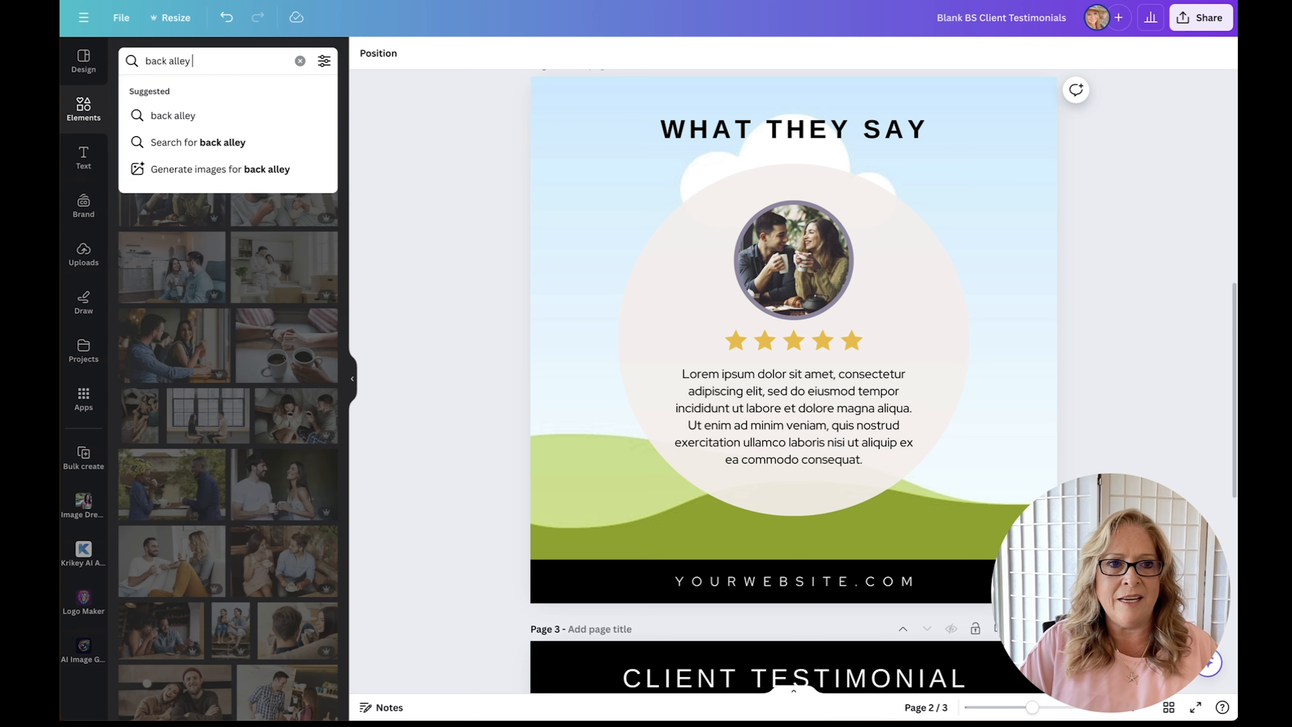
text(coffee shop i)
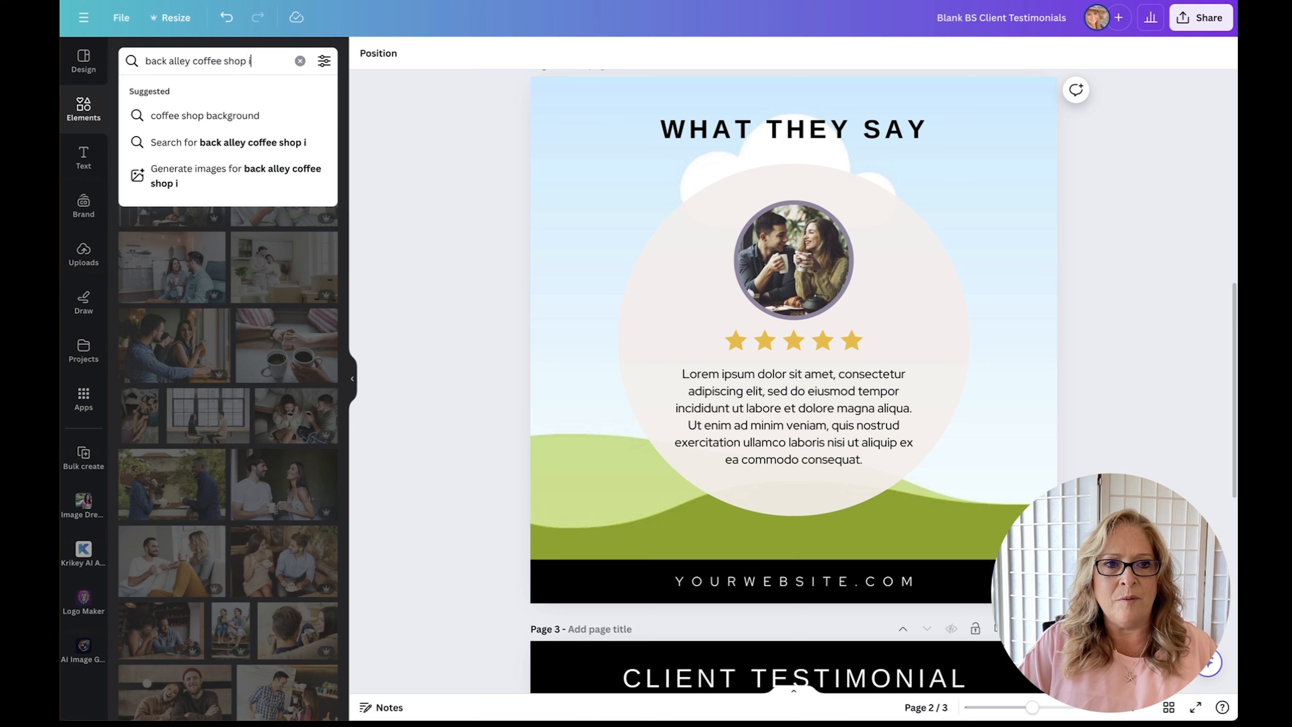
text(n italy)
key(Return)
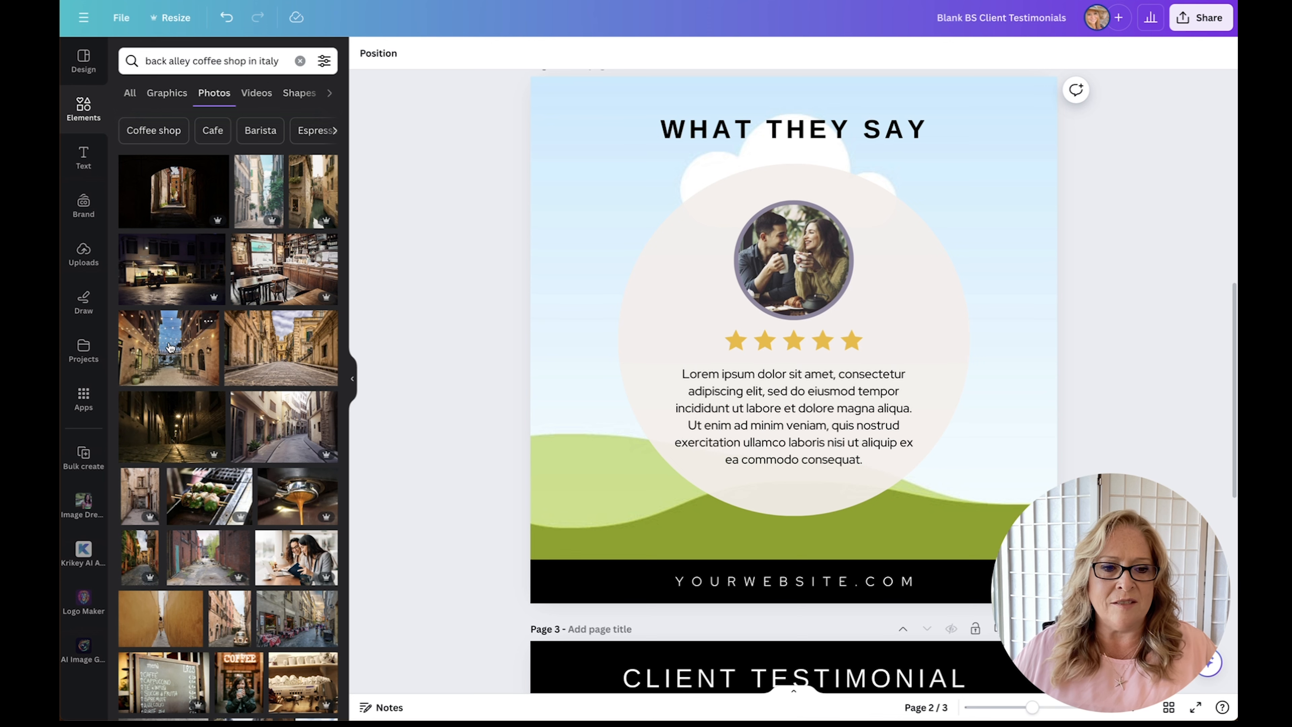
drag(170, 347, 588, 306)
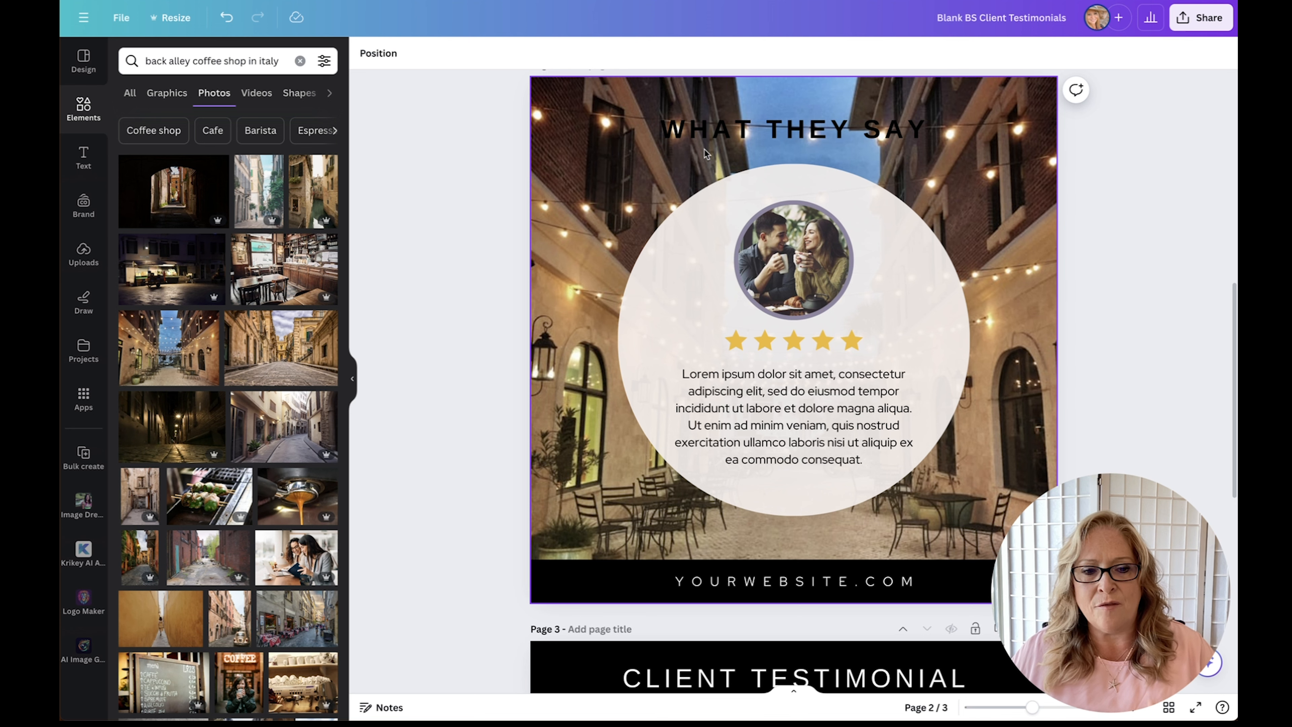
Change the "WHAT THEY SAY" heading on page 2 to the white document colour #fefefe and deselect it
double_click(733, 114)
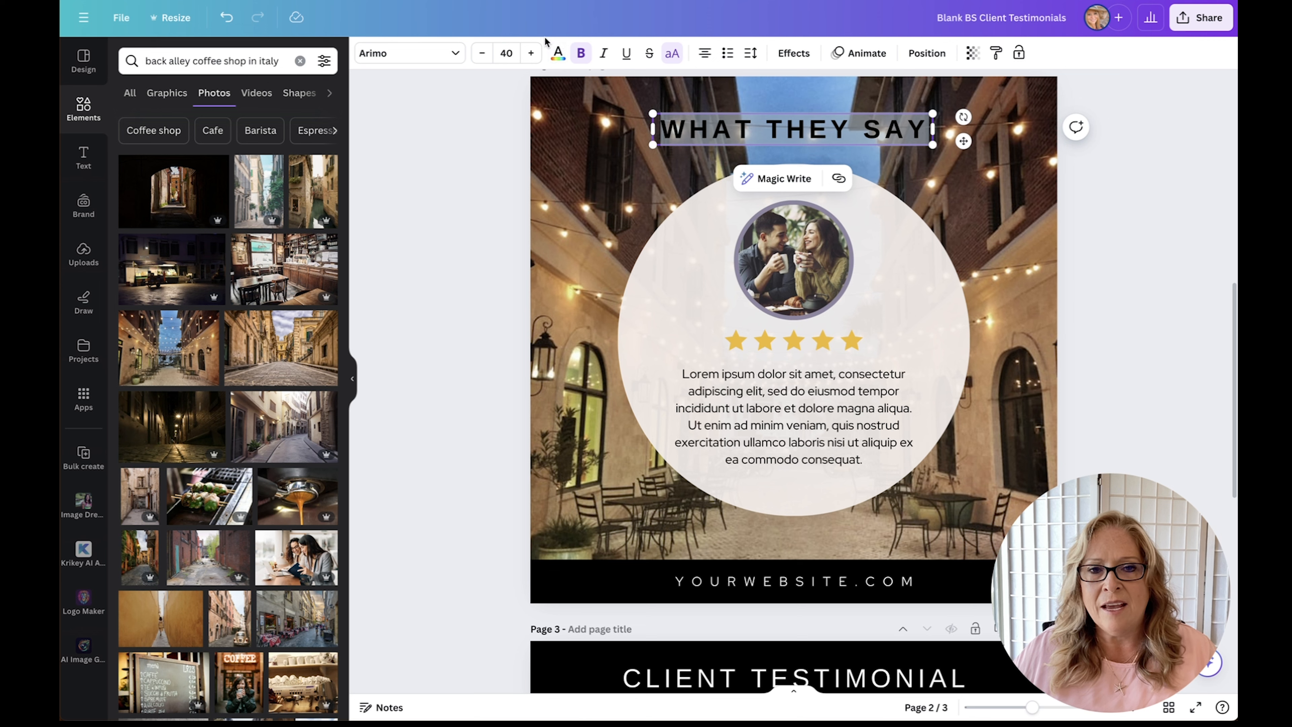
click(558, 56)
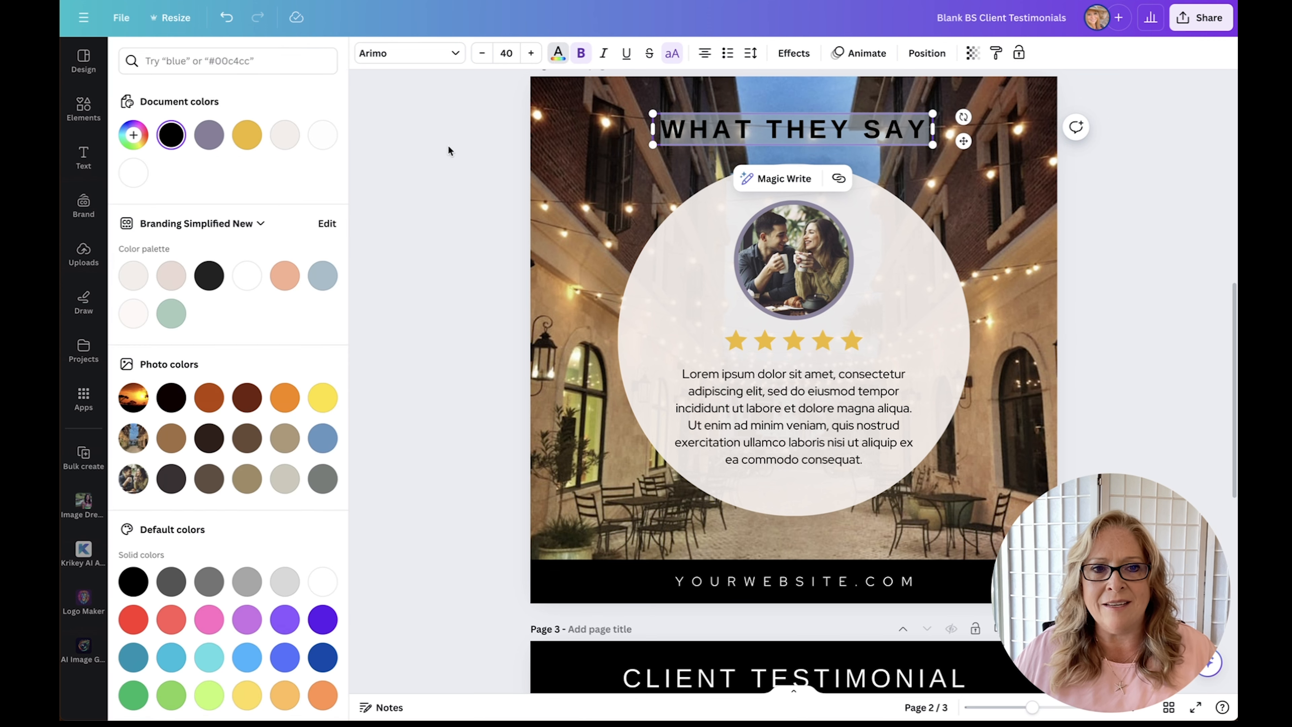
click(323, 134)
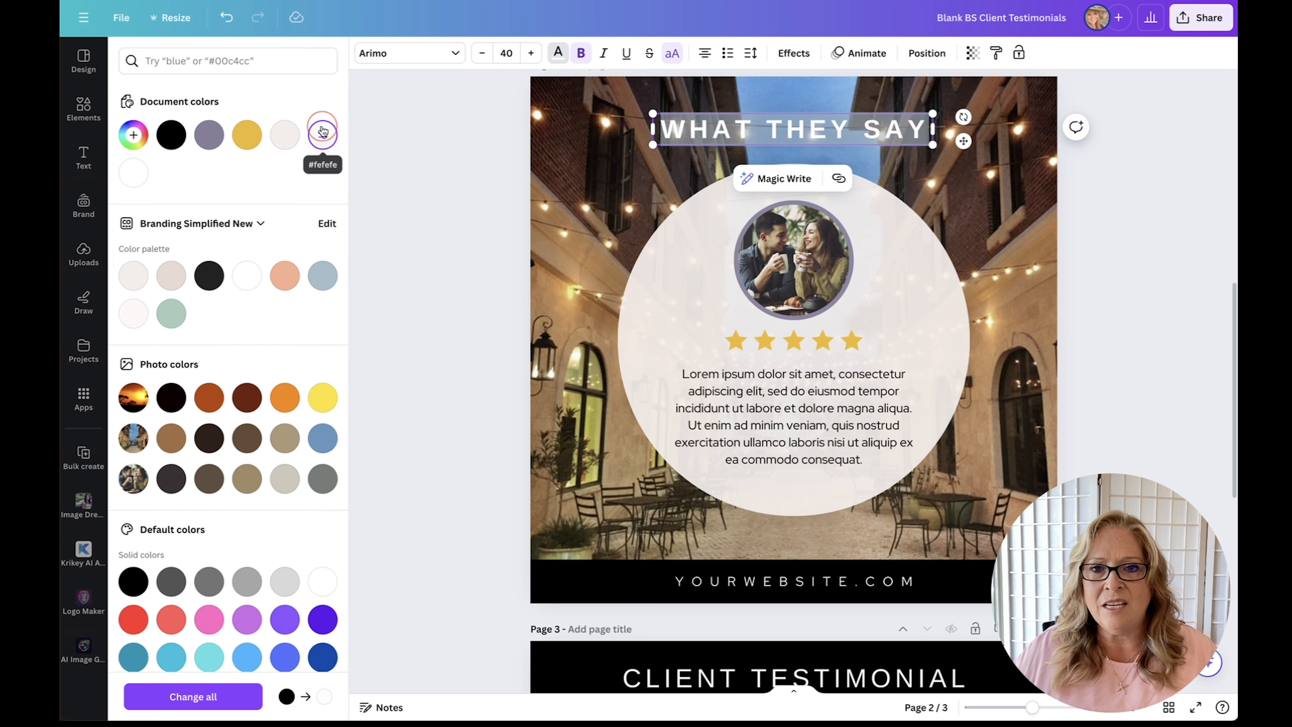
click(449, 148)
click(481, 143)
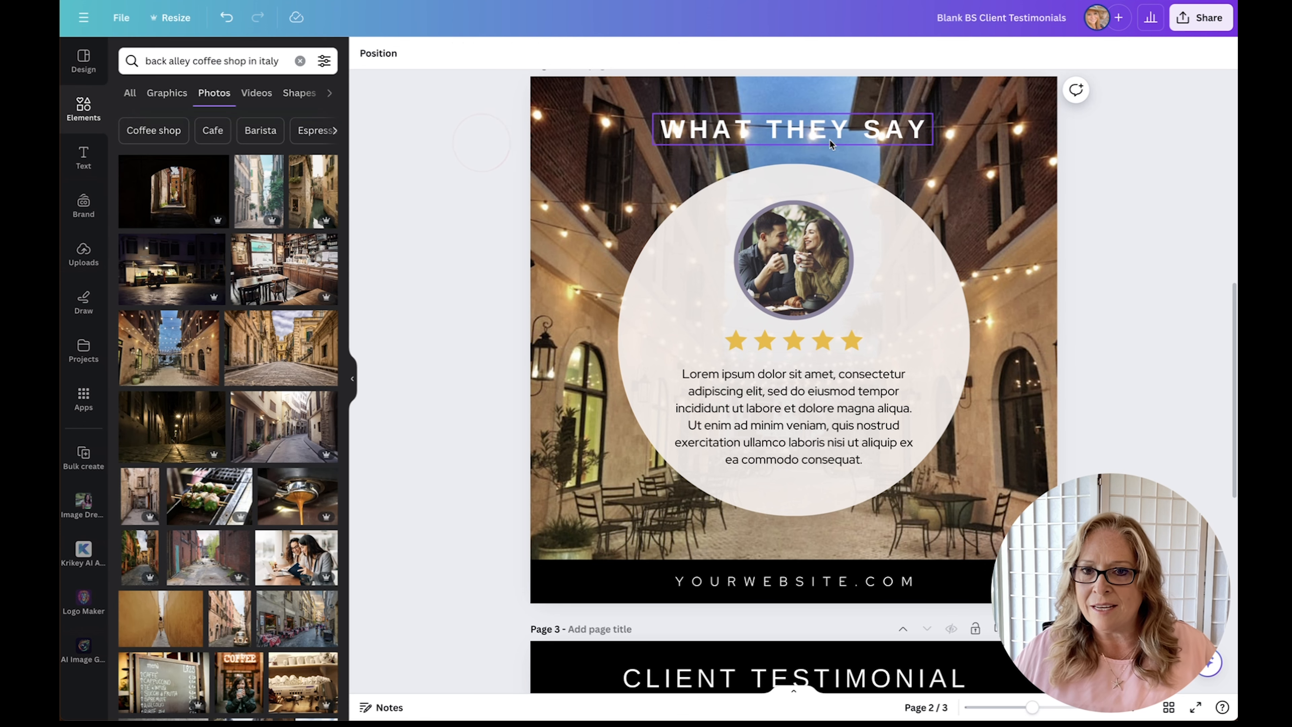
Change the YOURWEBSITE.COM text at the bottom of page 2 to the gold document colour and deselect it
click(784, 584)
click(784, 584)
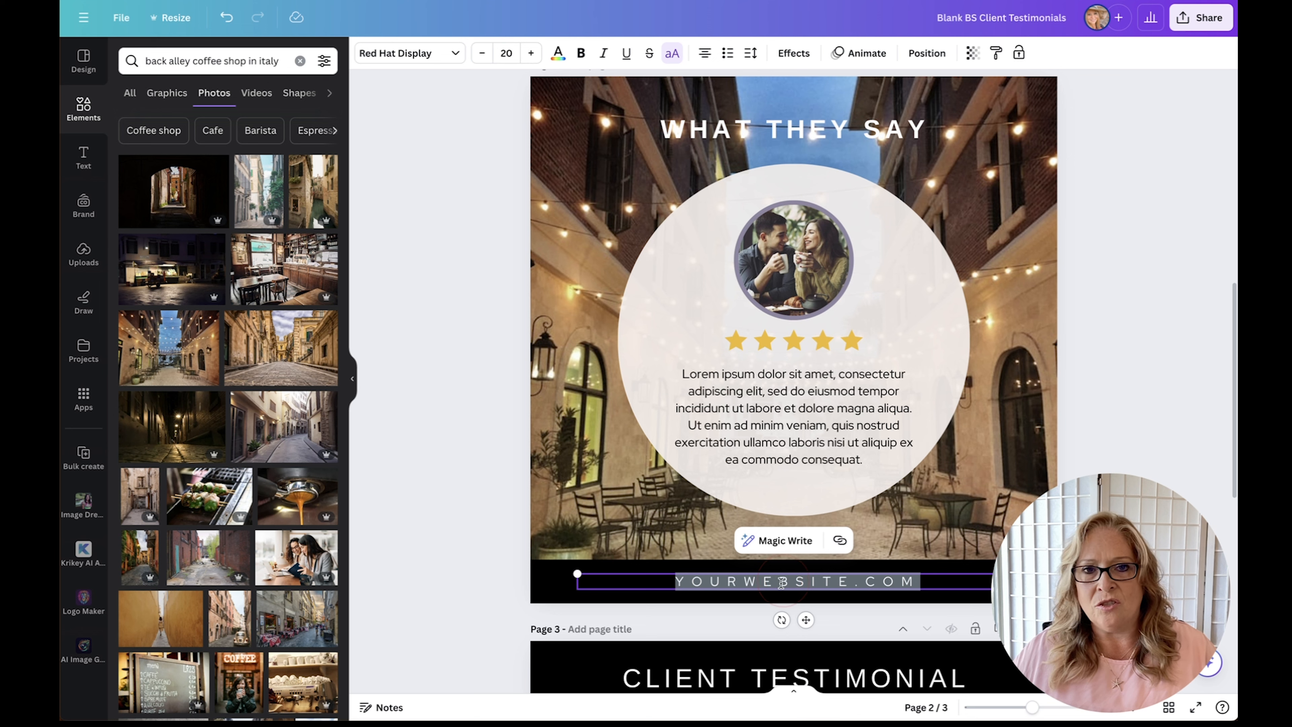
click(557, 52)
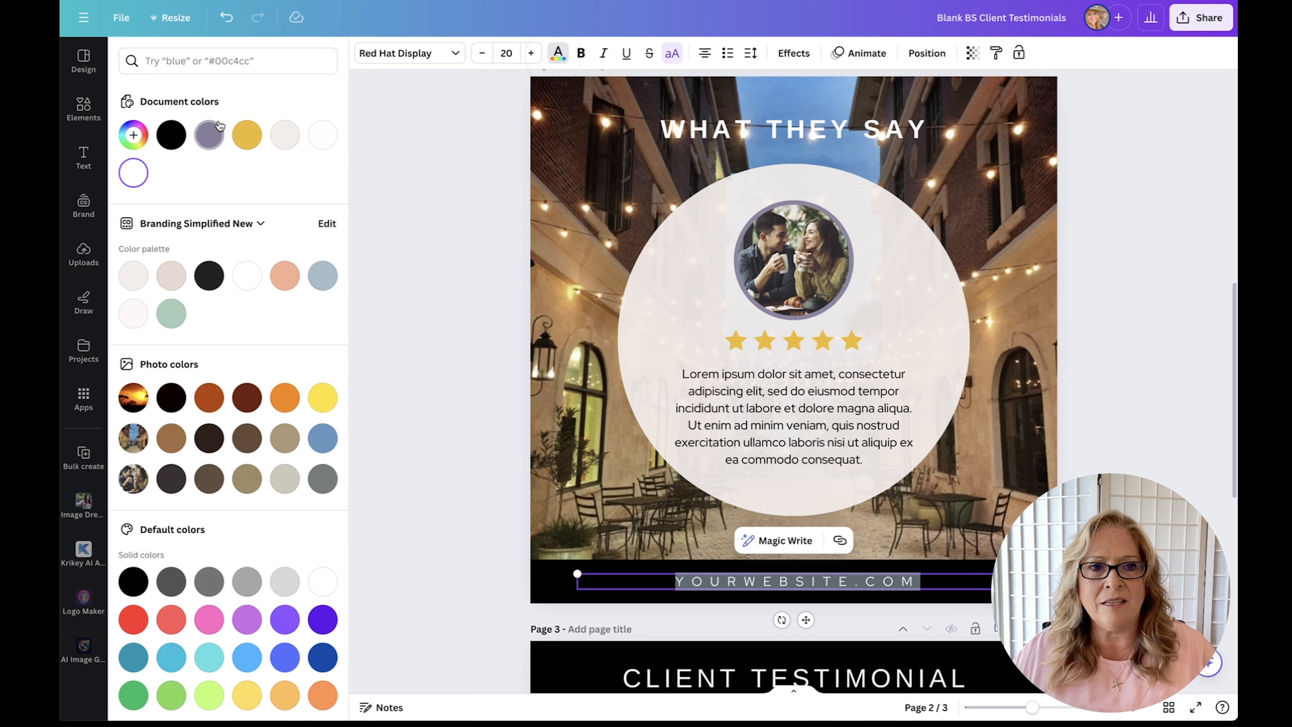
click(244, 135)
click(407, 255)
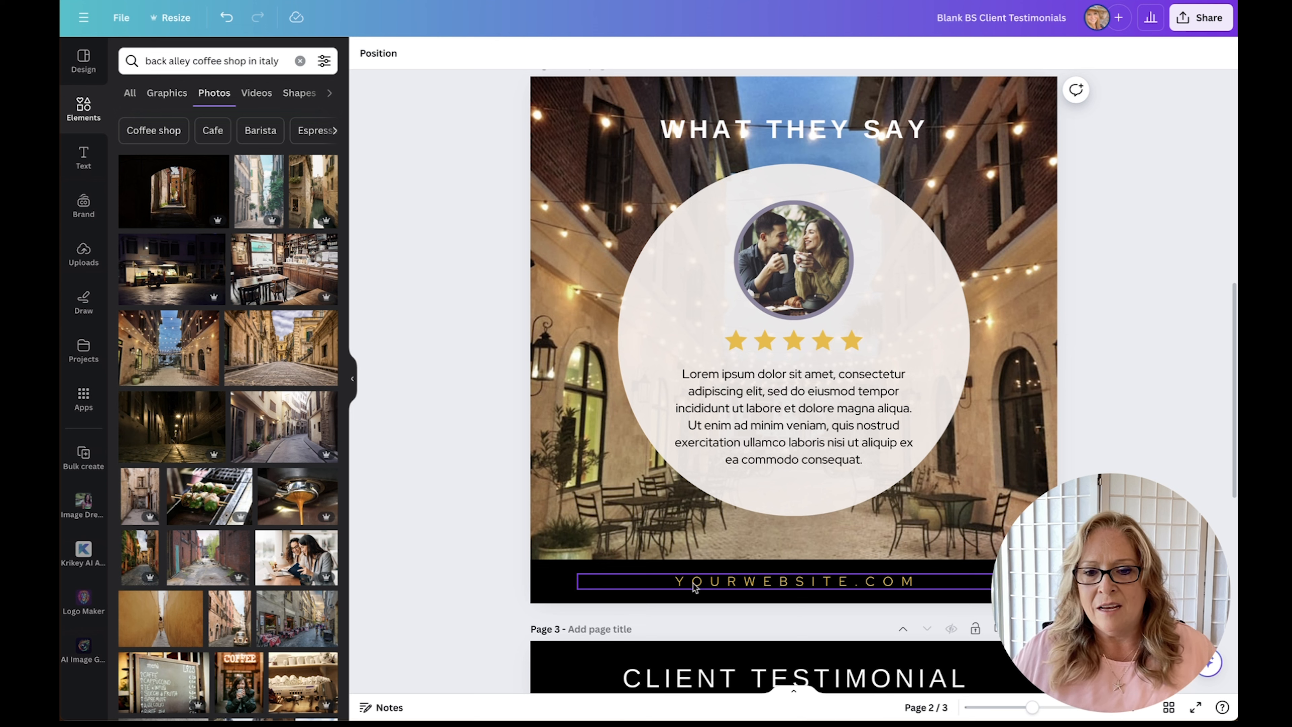
Recolour page 2's website text with the dark reddish-brown photo colour and deselect it
double_click(656, 597)
click(543, 583)
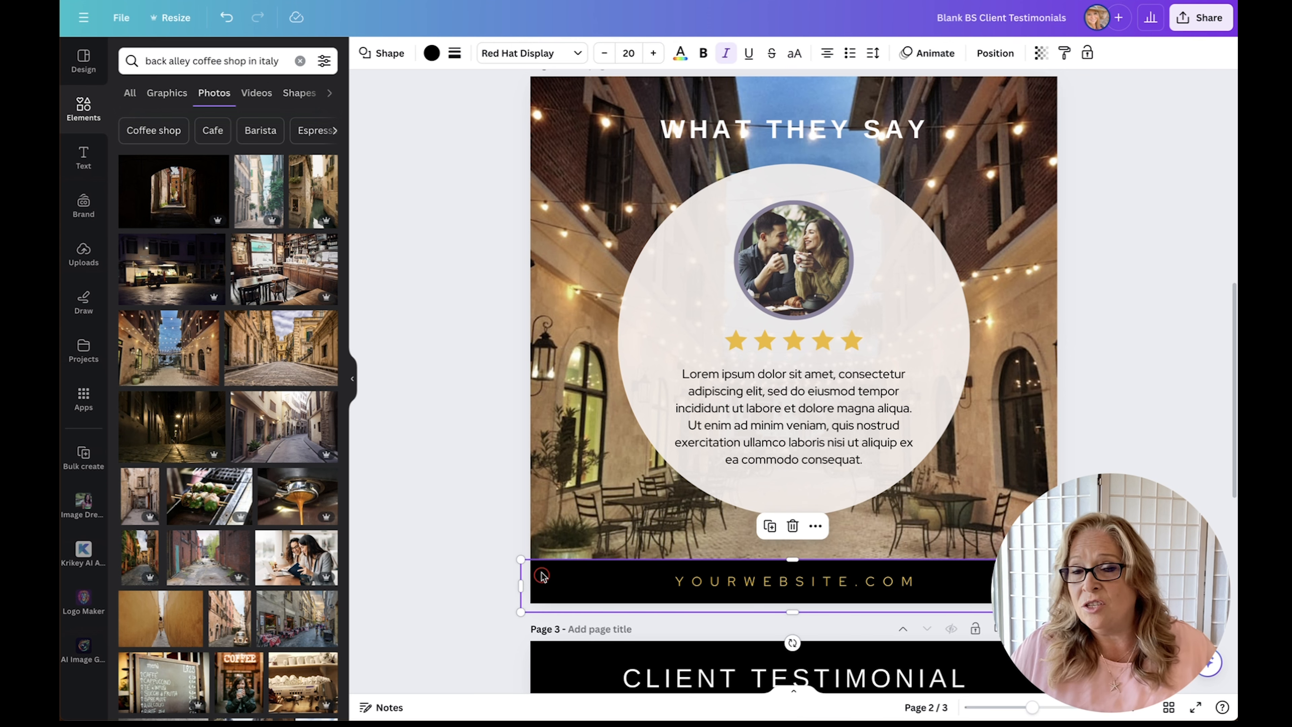
double_click(718, 587)
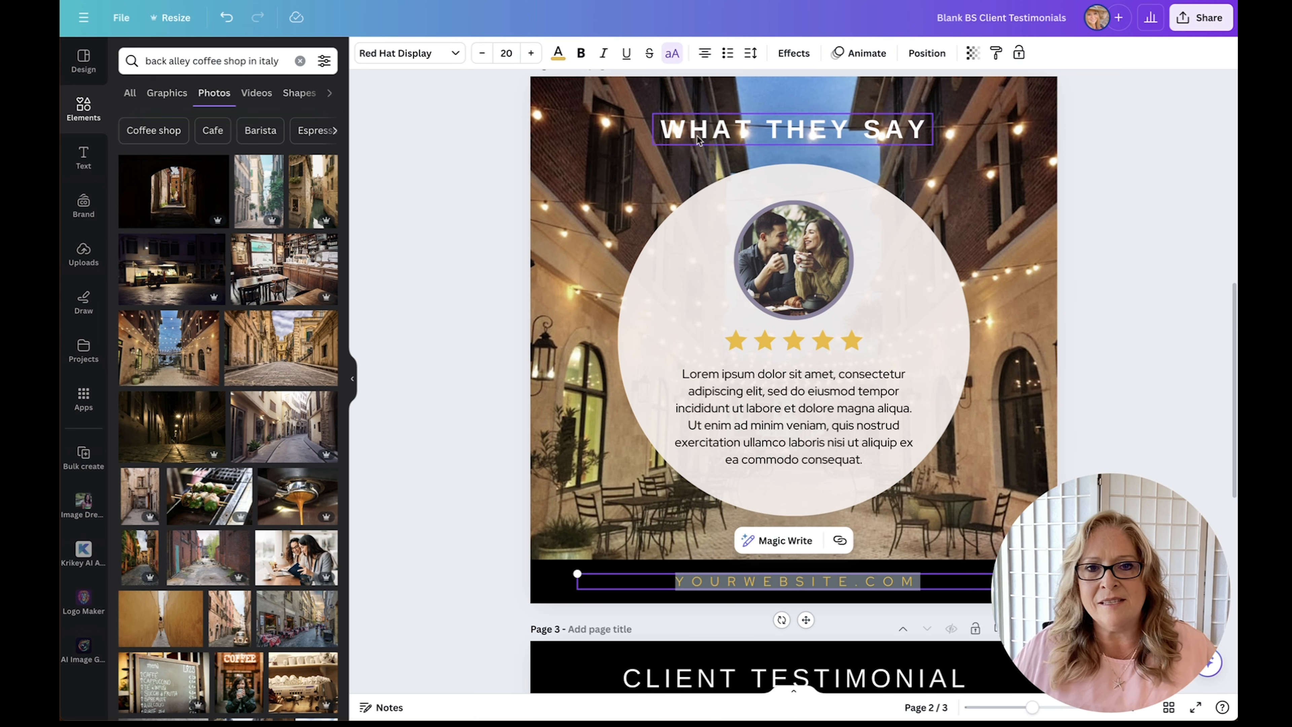
click(558, 52)
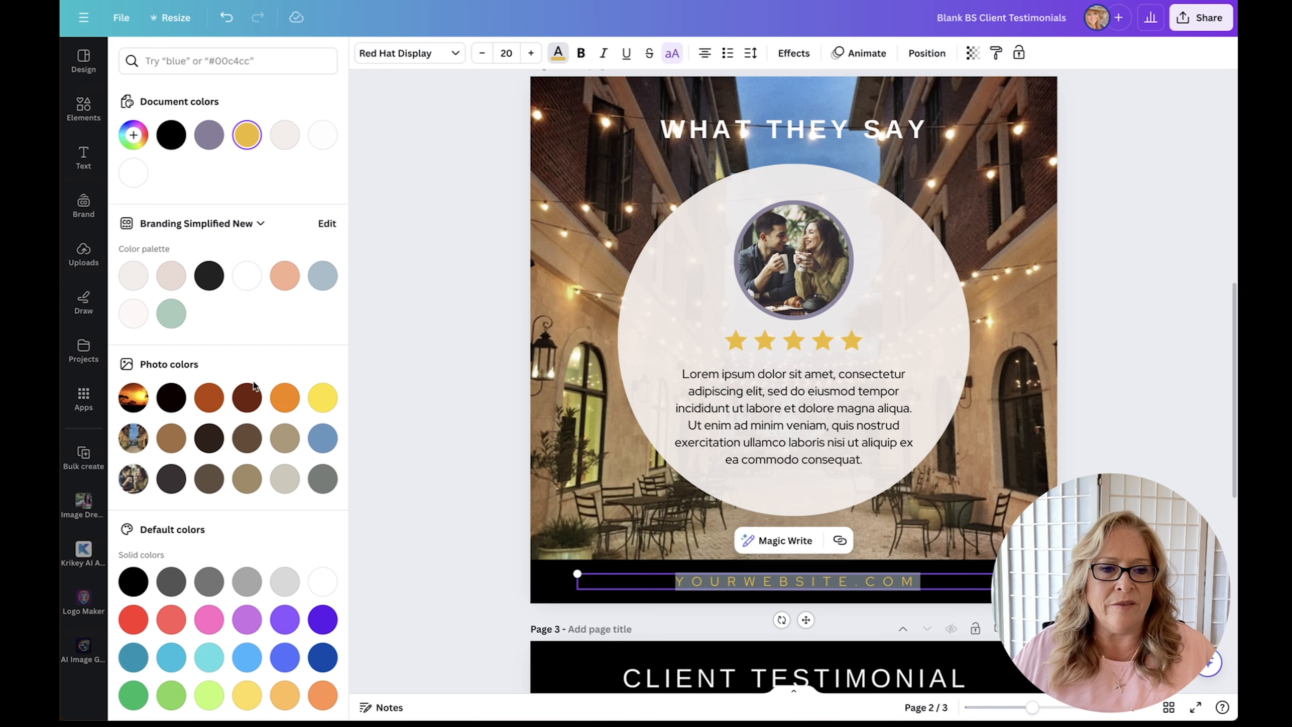
click(248, 398)
click(457, 521)
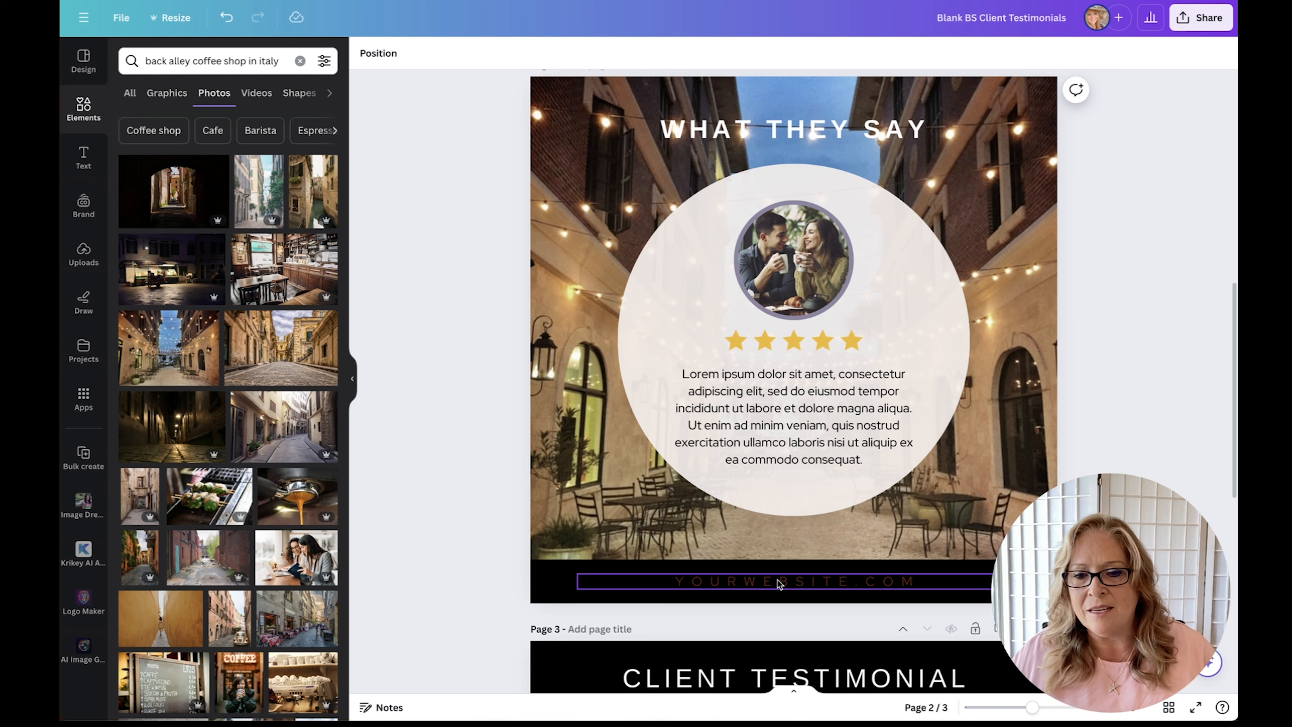
Apply the pale pink-beige colour from the Branding Simplified New palette to page 2's website text
double_click(704, 582)
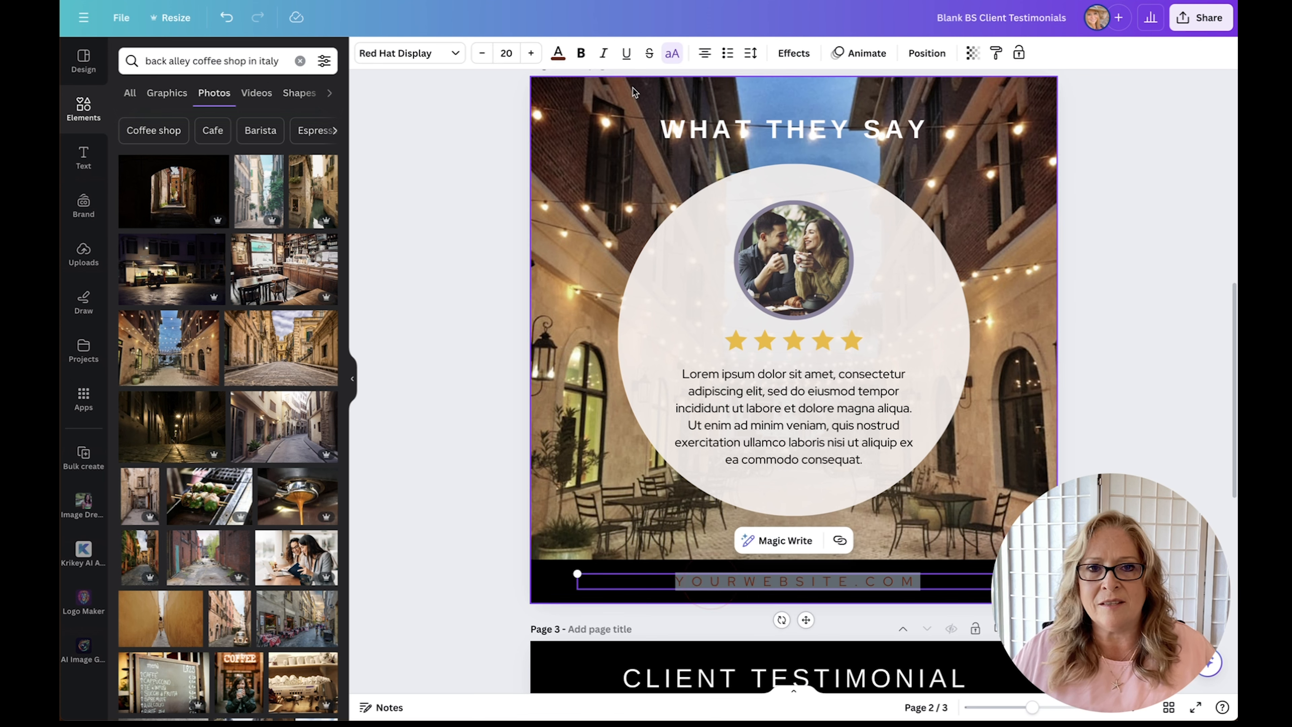
click(558, 53)
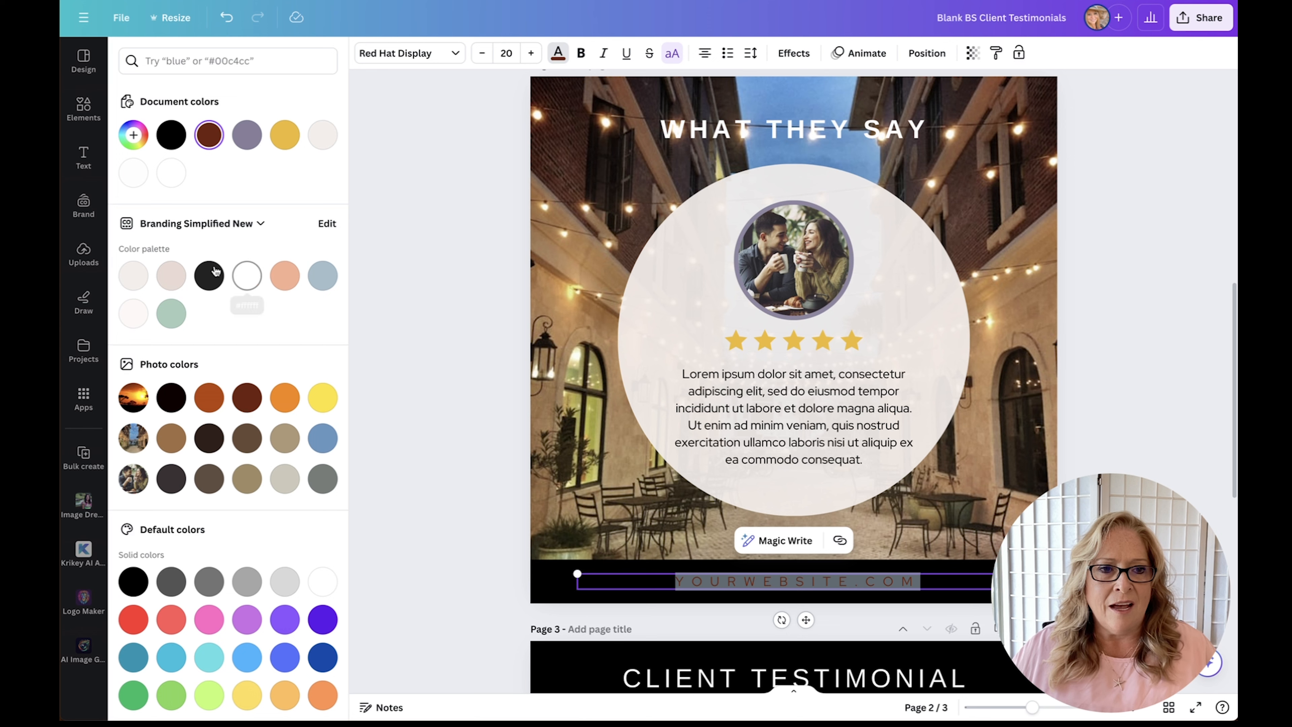
click(171, 275)
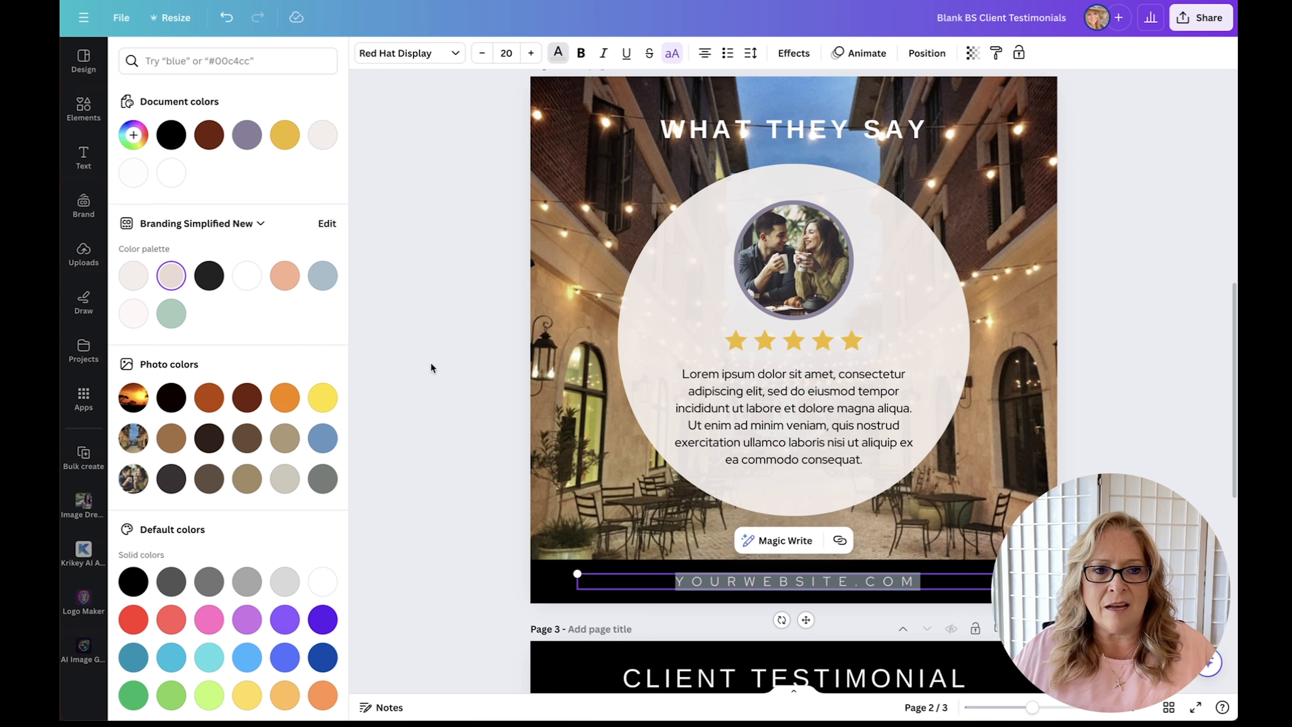
click(491, 437)
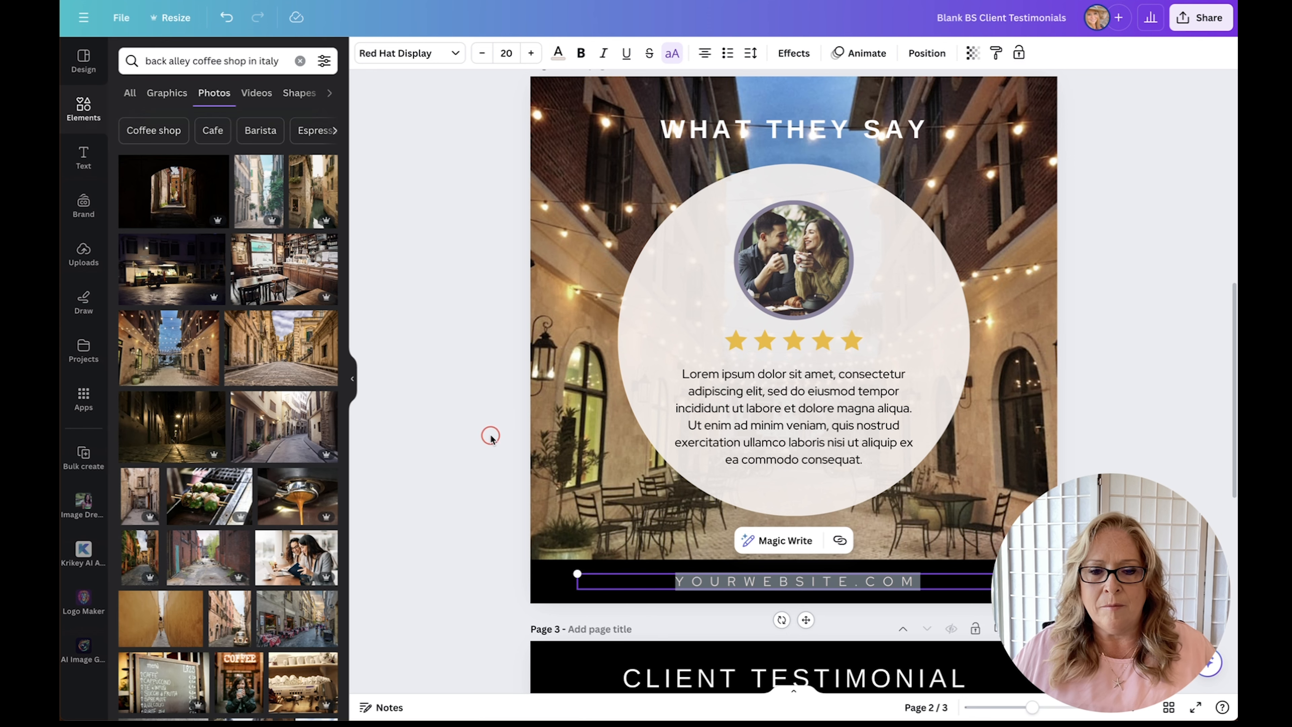
Fill the black footer bar on page 2 with the peach colour from the Branding Simplified New palette
click(578, 571)
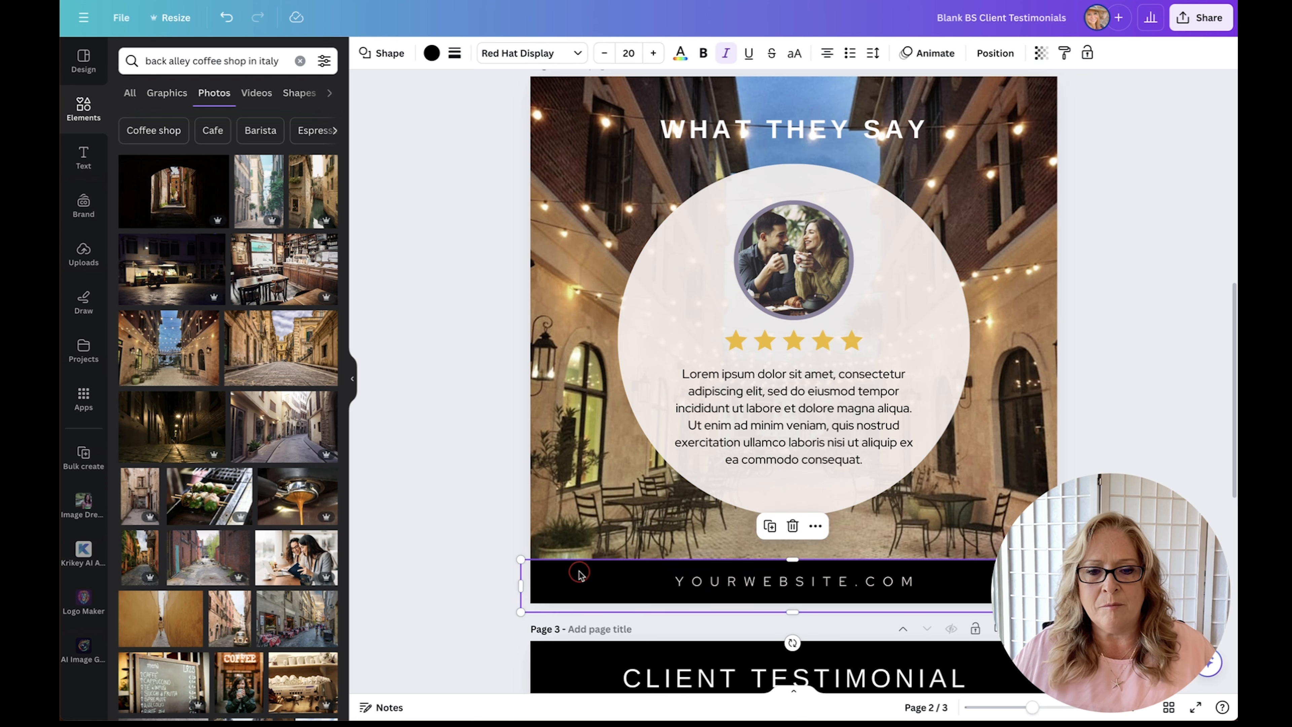
click(432, 53)
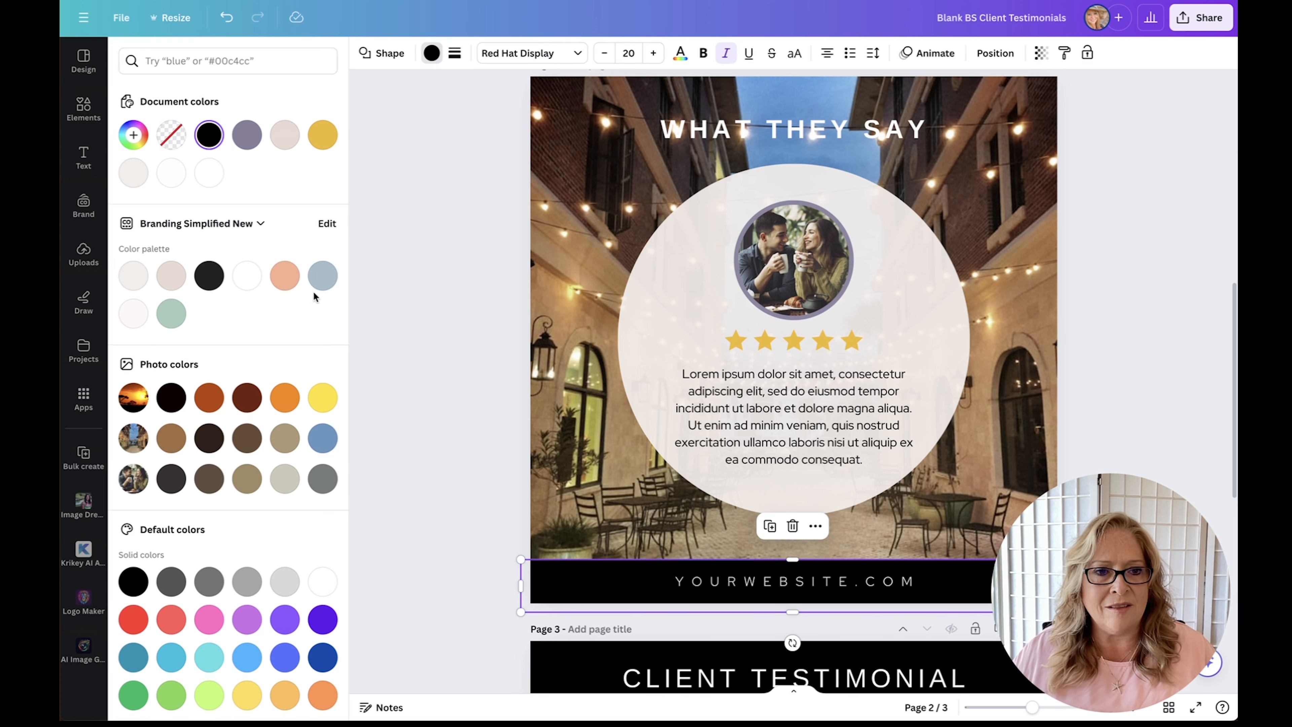
click(289, 288)
click(398, 377)
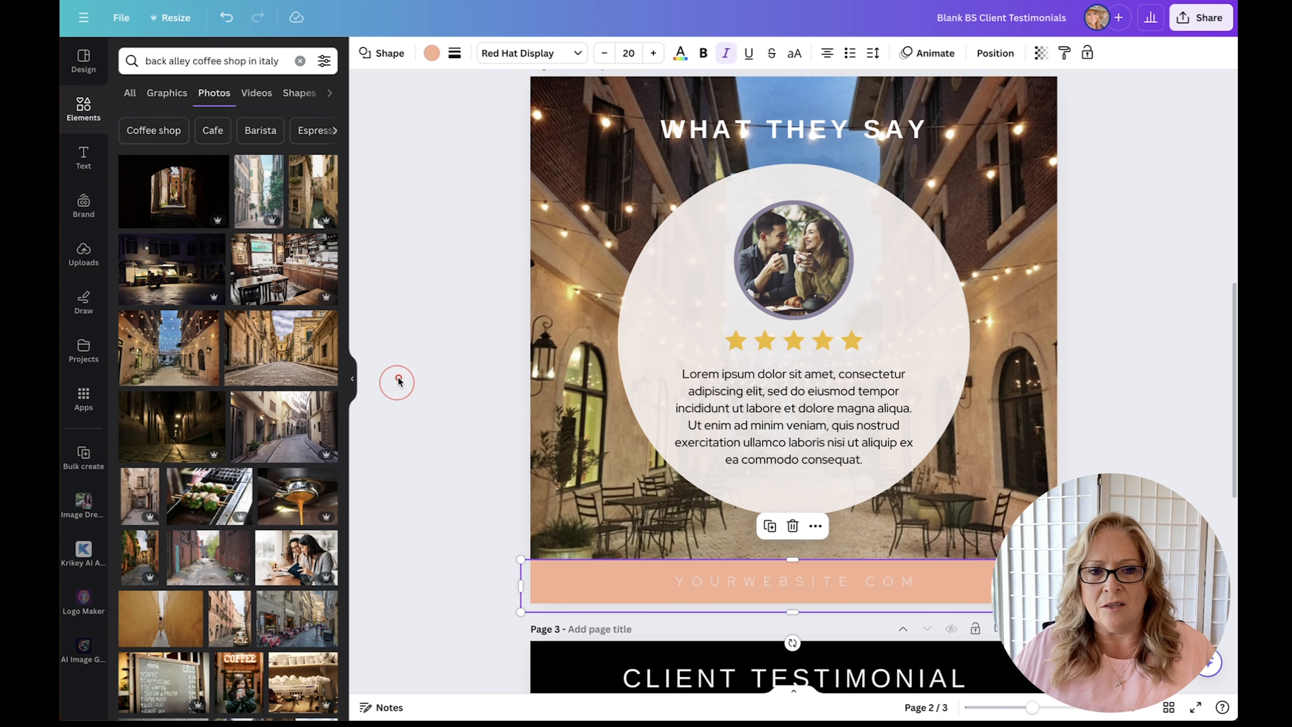
Change the website text on page 2's peach footer bar to the black document colour and deselect it
click(786, 580)
double_click(786, 581)
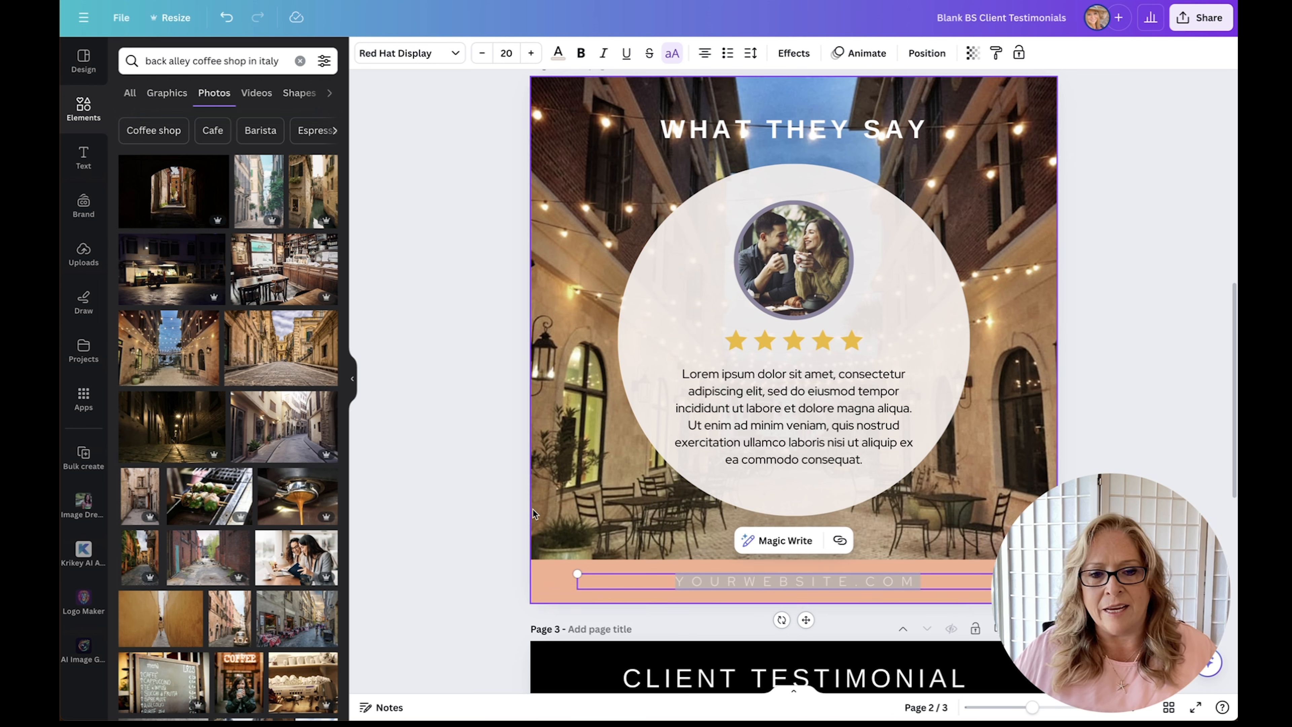
click(558, 53)
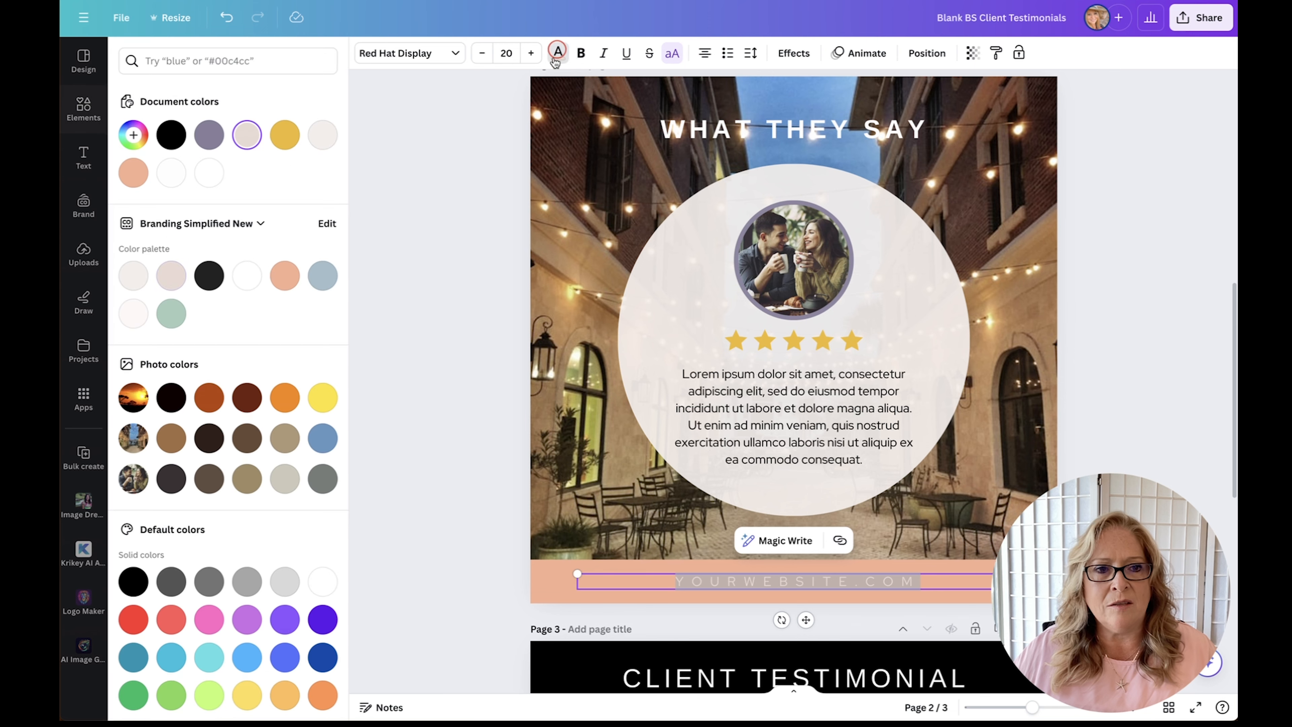
click(166, 142)
click(426, 205)
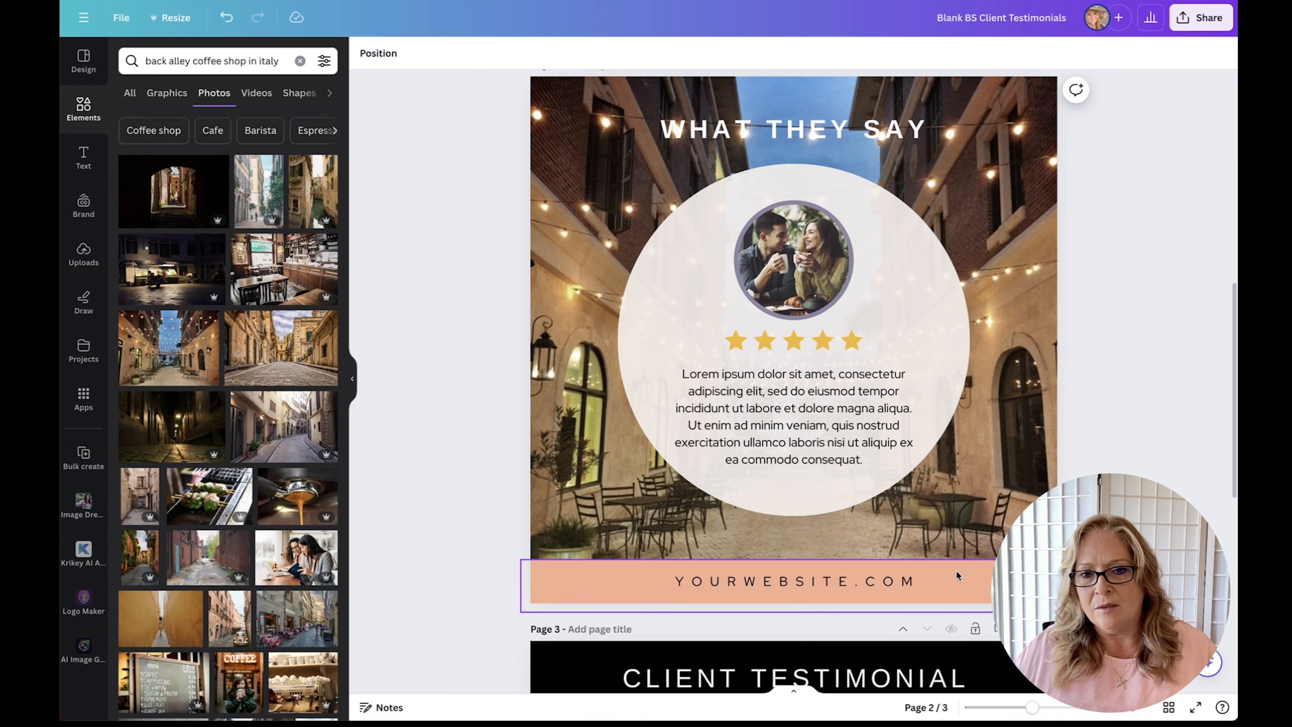
Replace the placeholder website text on page 2 with "BRANDINGSIMPLIFIED.COM" and deselect it
double_click(743, 575)
text(B)
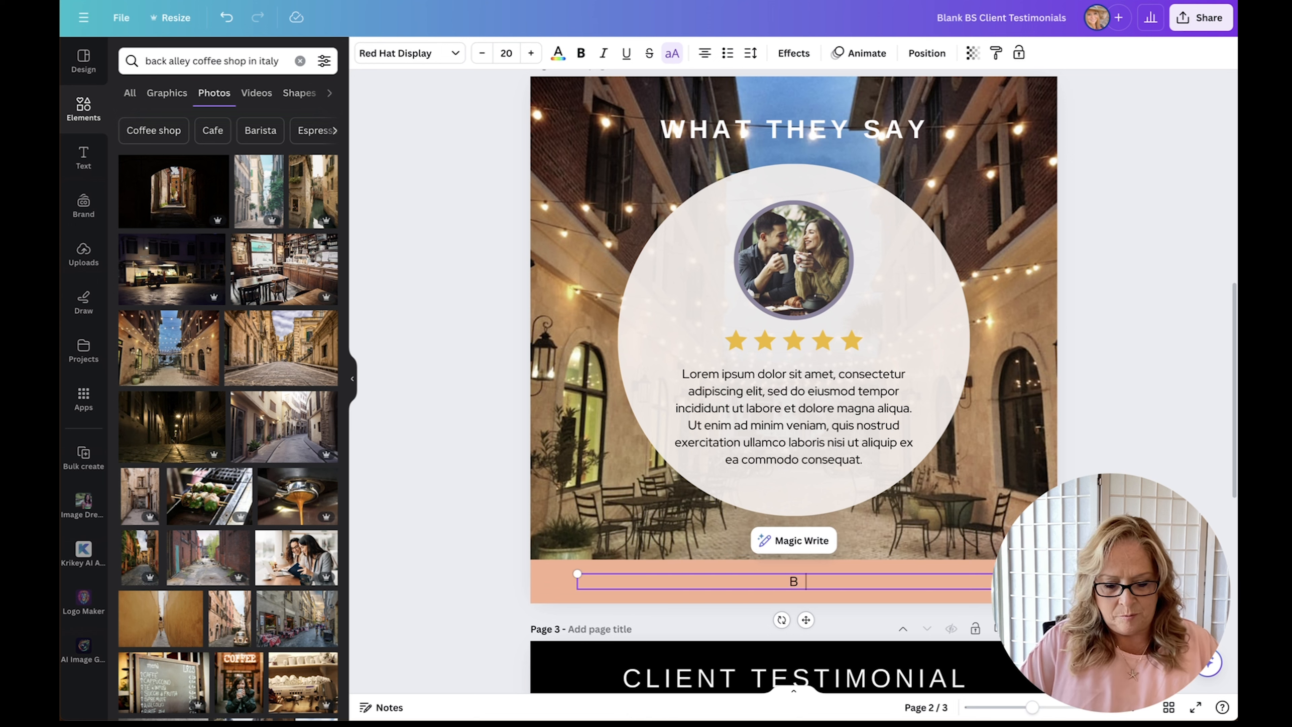
text(RANDINGW)
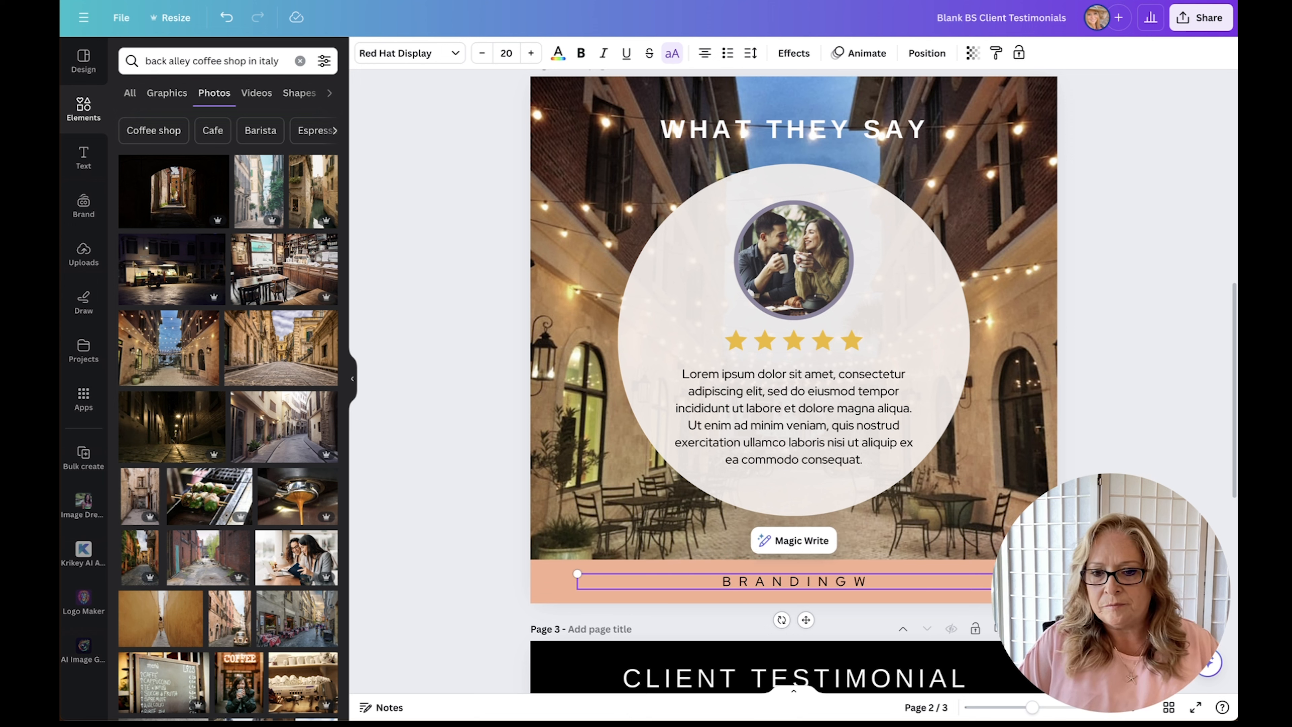
key(BackSpace)
text(S)
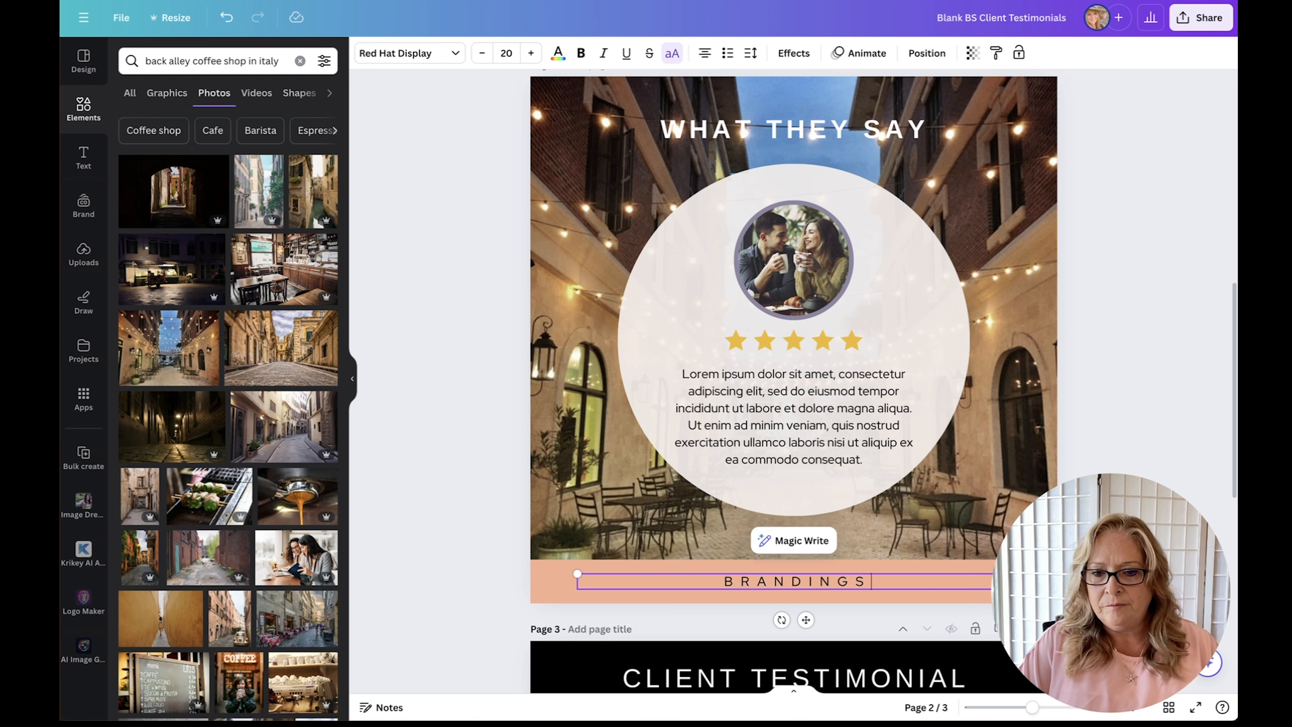
text(IMPLIFIE)
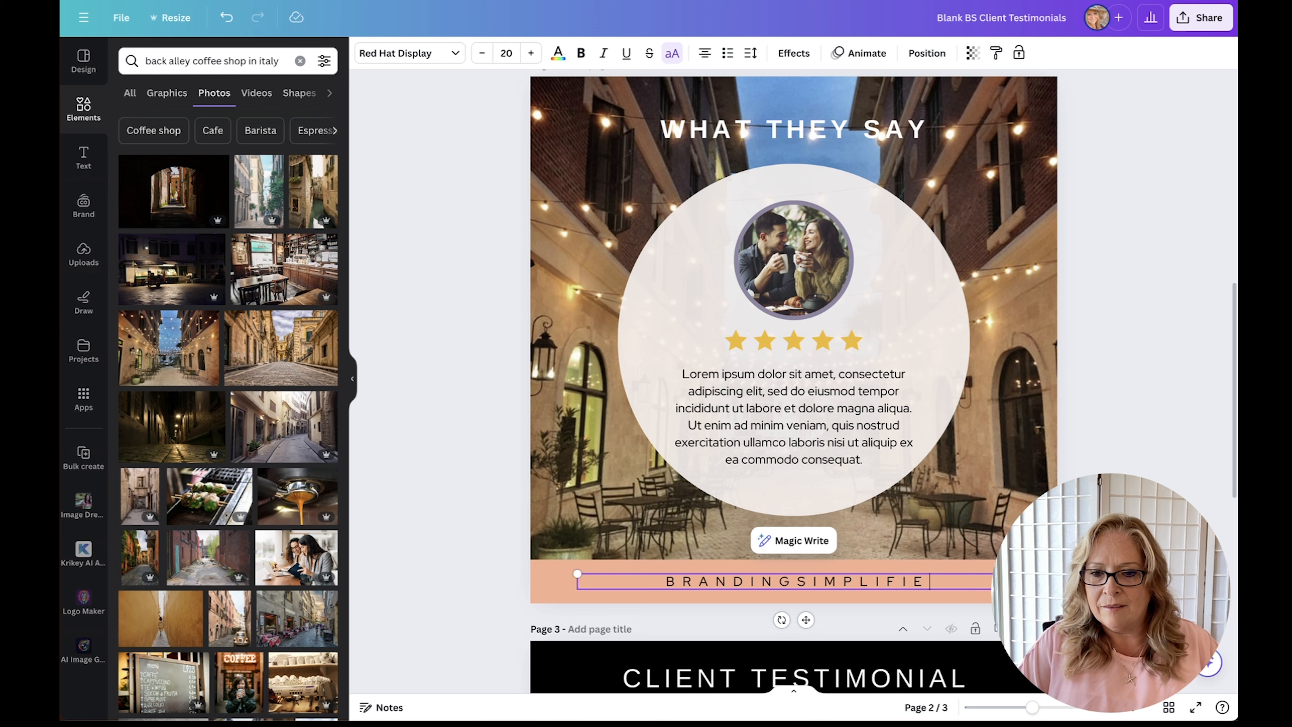
text(D.COM)
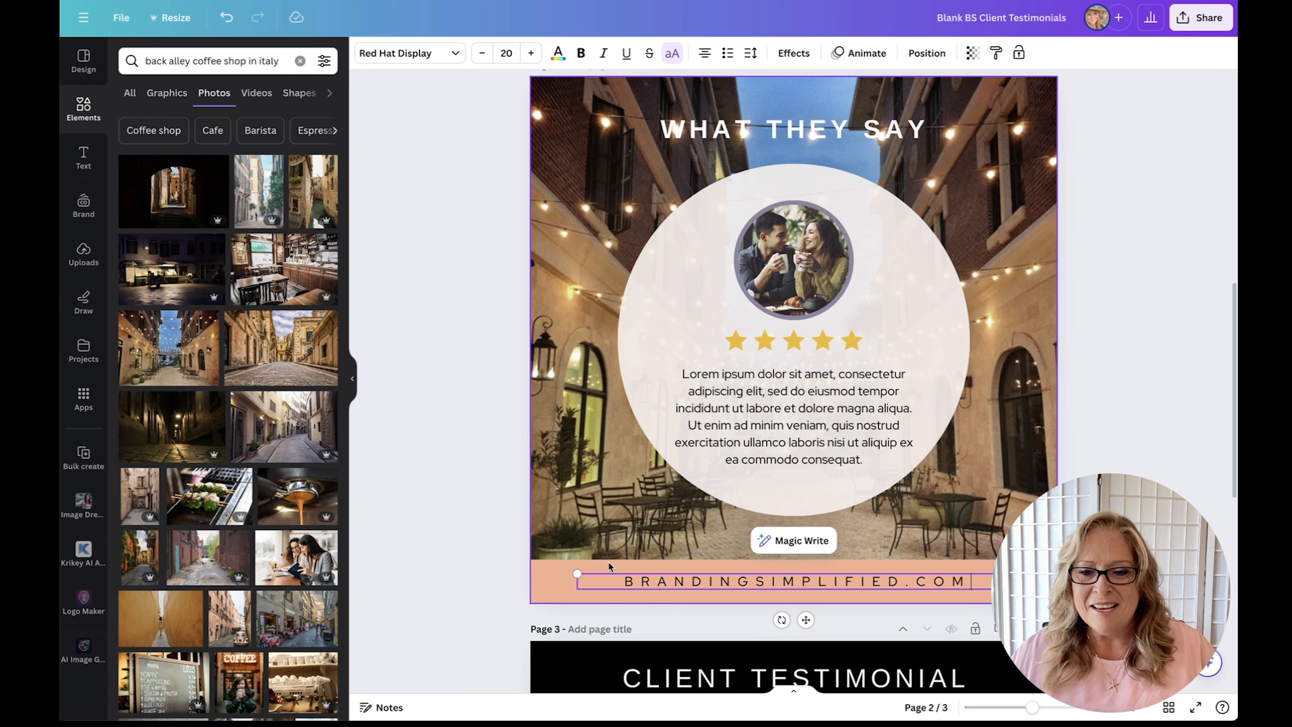
click(508, 518)
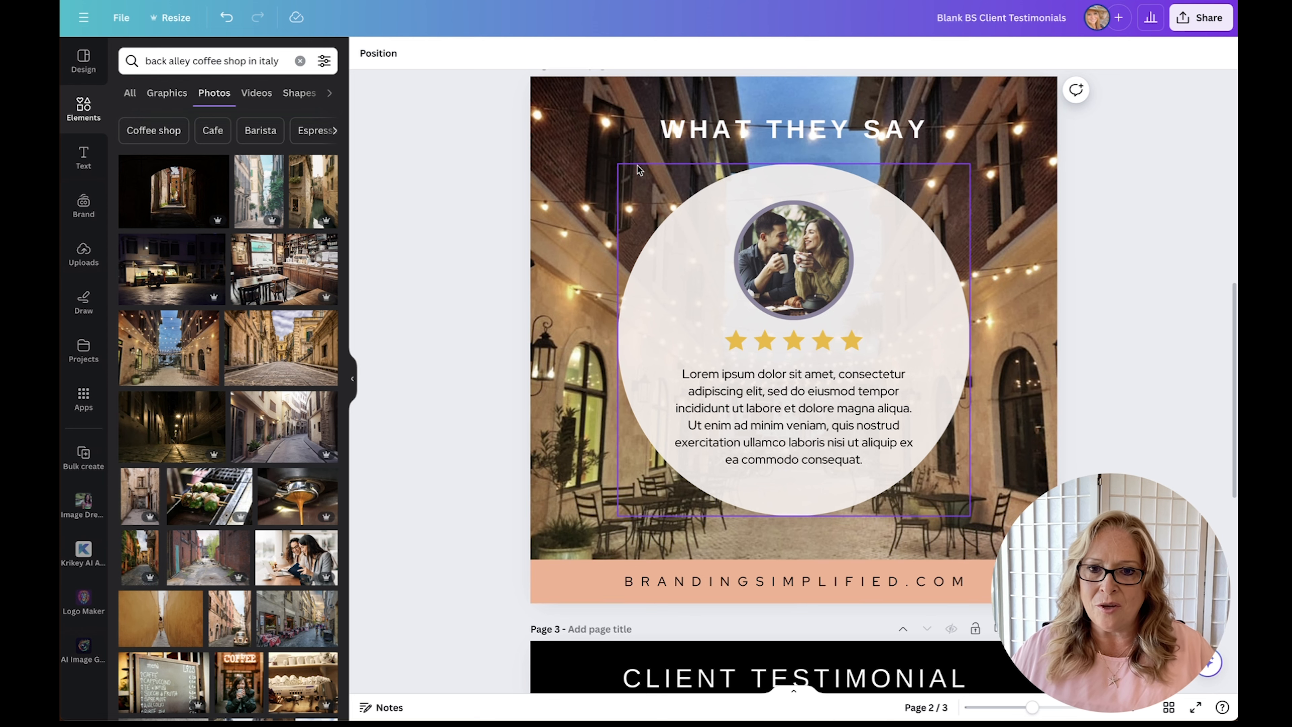
Open the design's download settings and set the file type to JPG
scroll(638, 165, up, 6)
scroll(638, 169, up, 5)
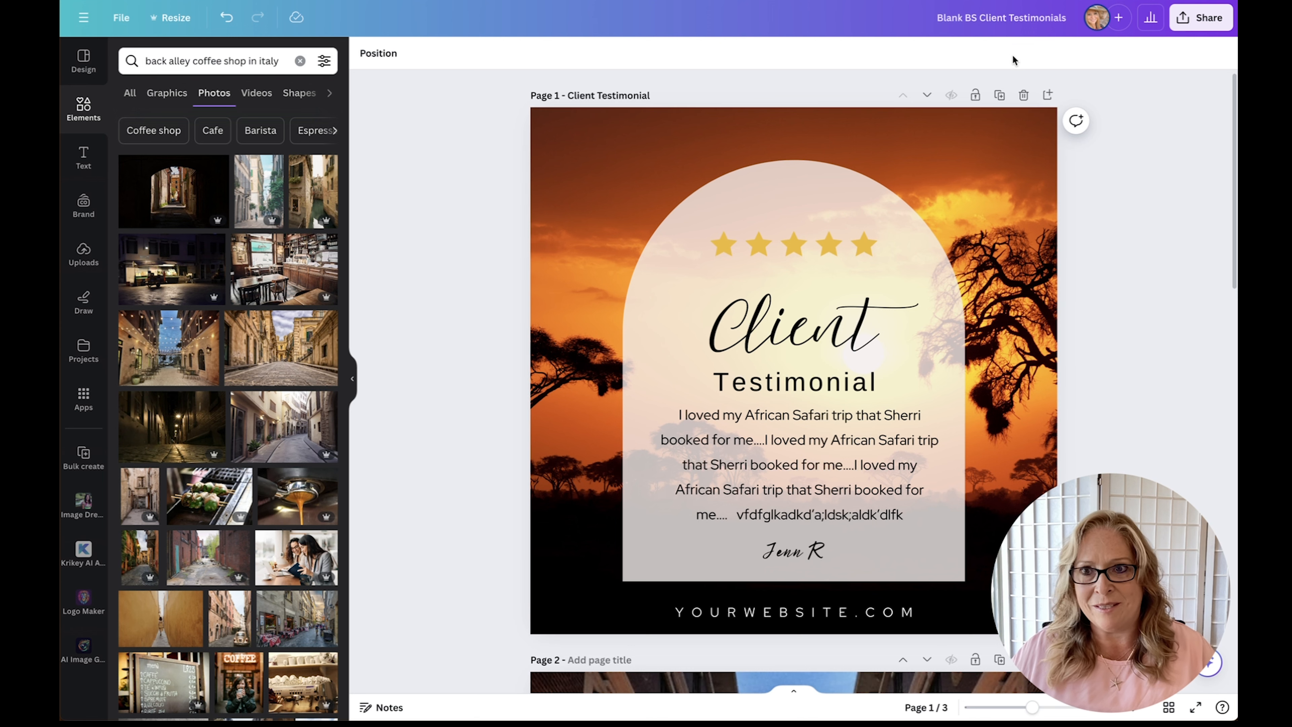
click(1209, 23)
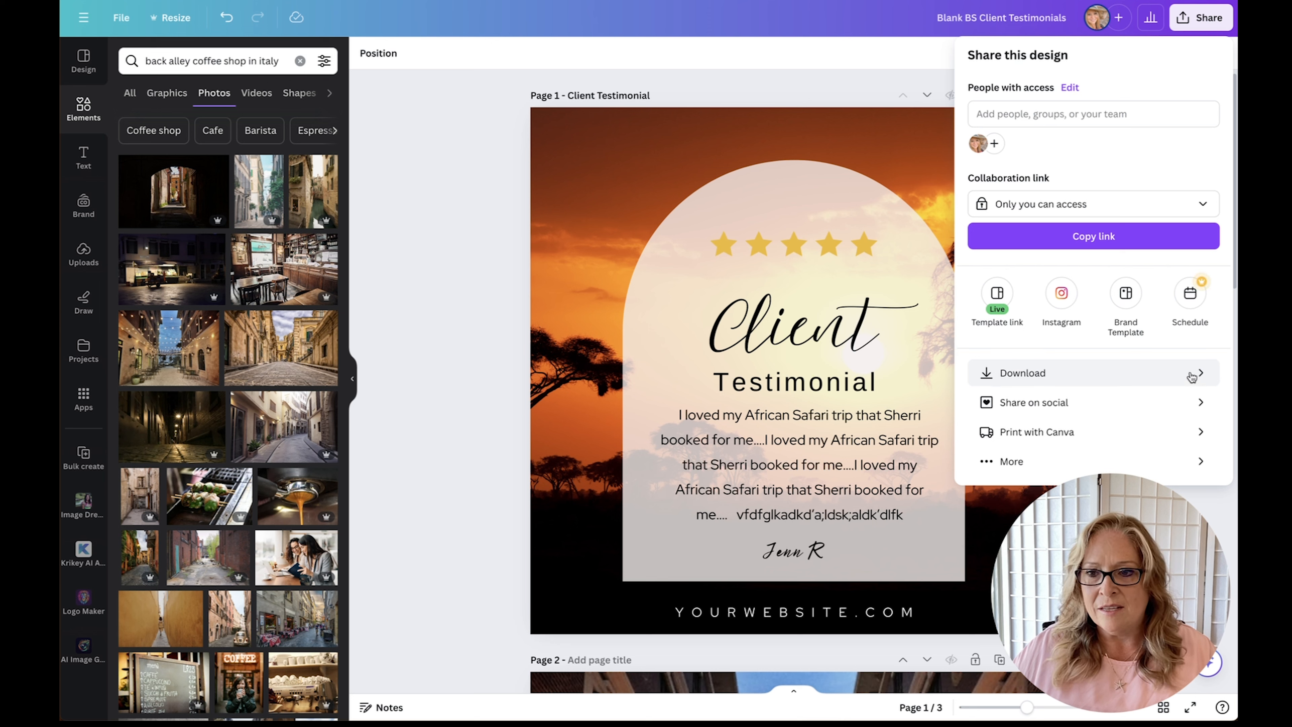
click(1151, 368)
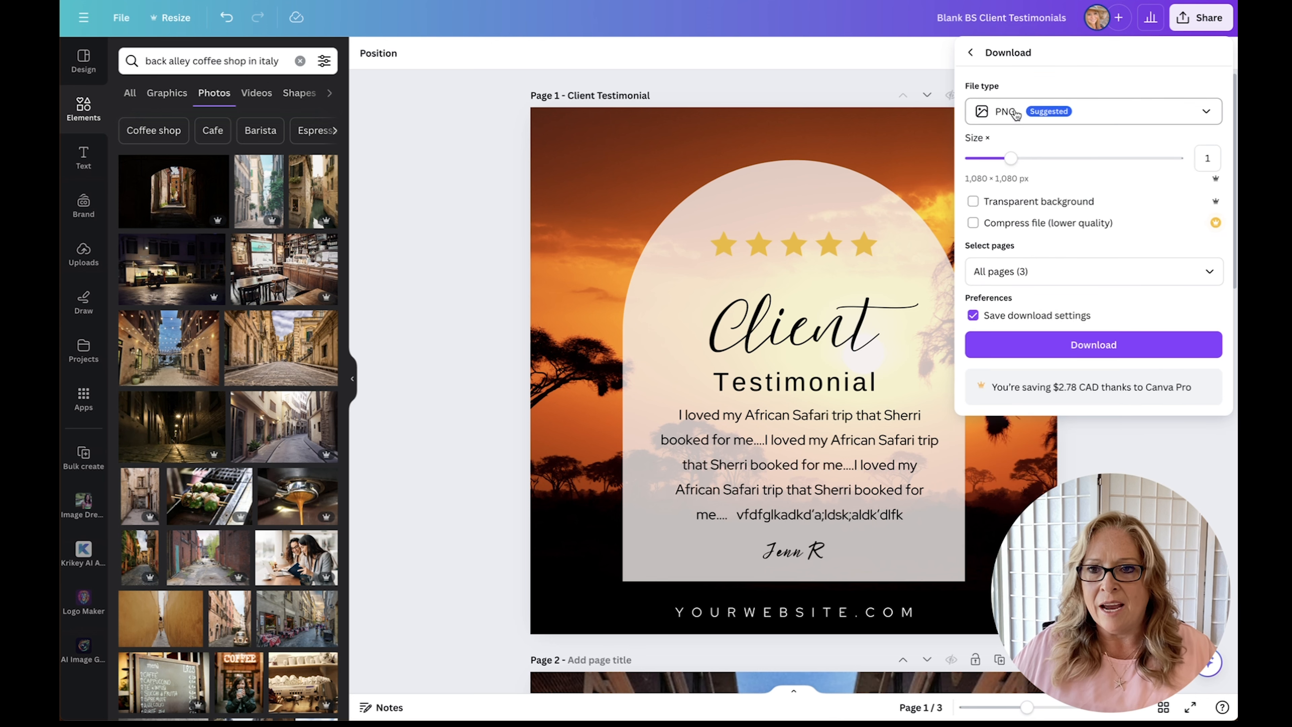
click(1147, 119)
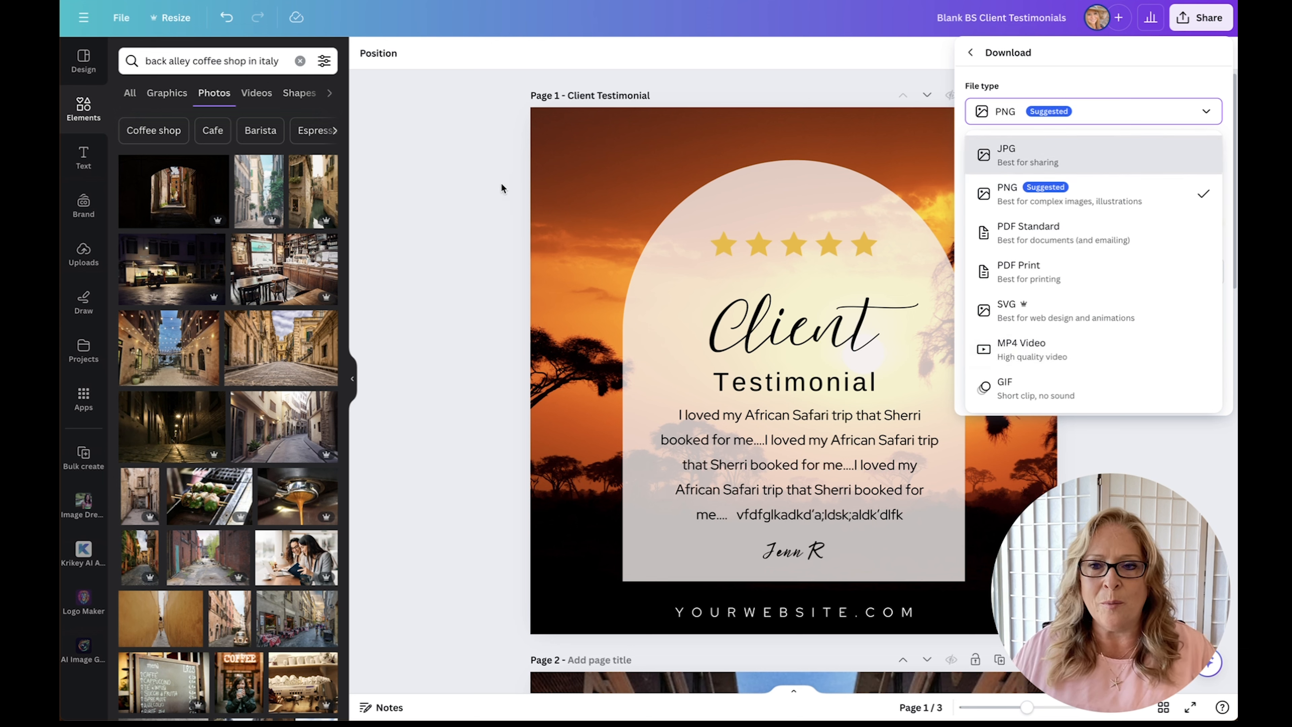
click(1147, 162)
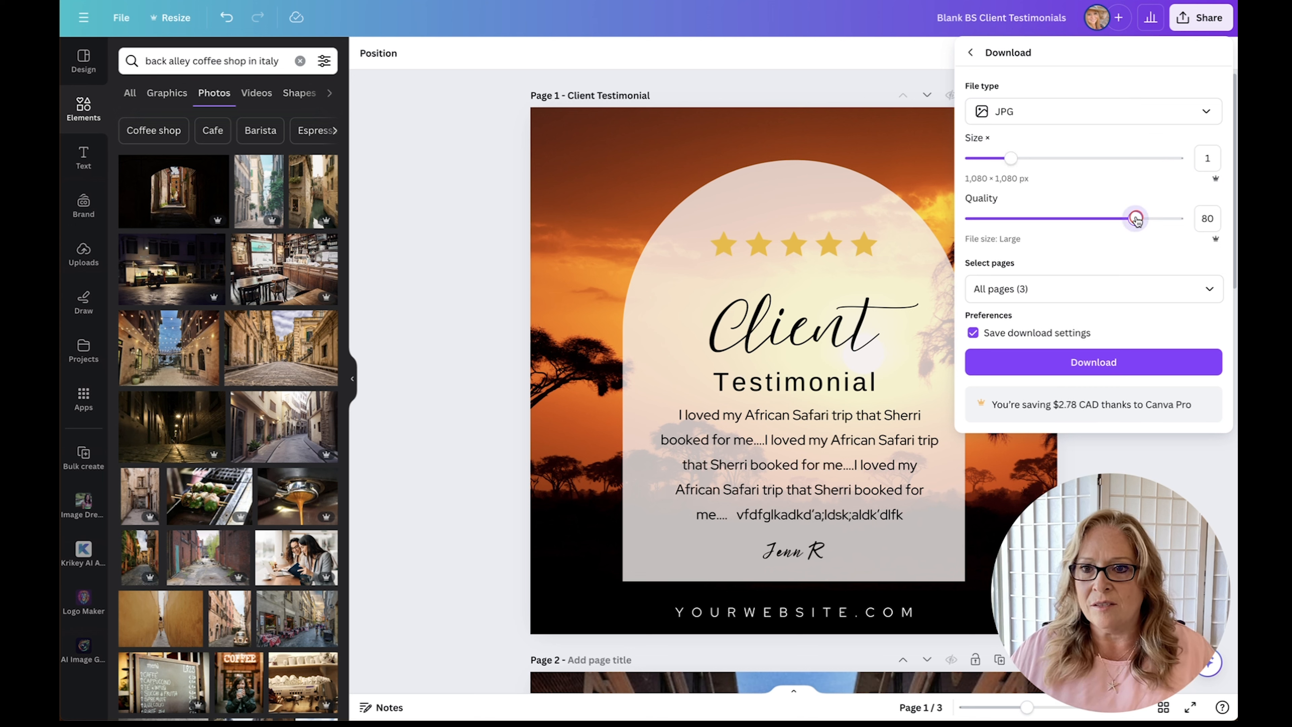
Try different JPG quality levels for the download and set the quality to 100
drag(1136, 219, 1194, 220)
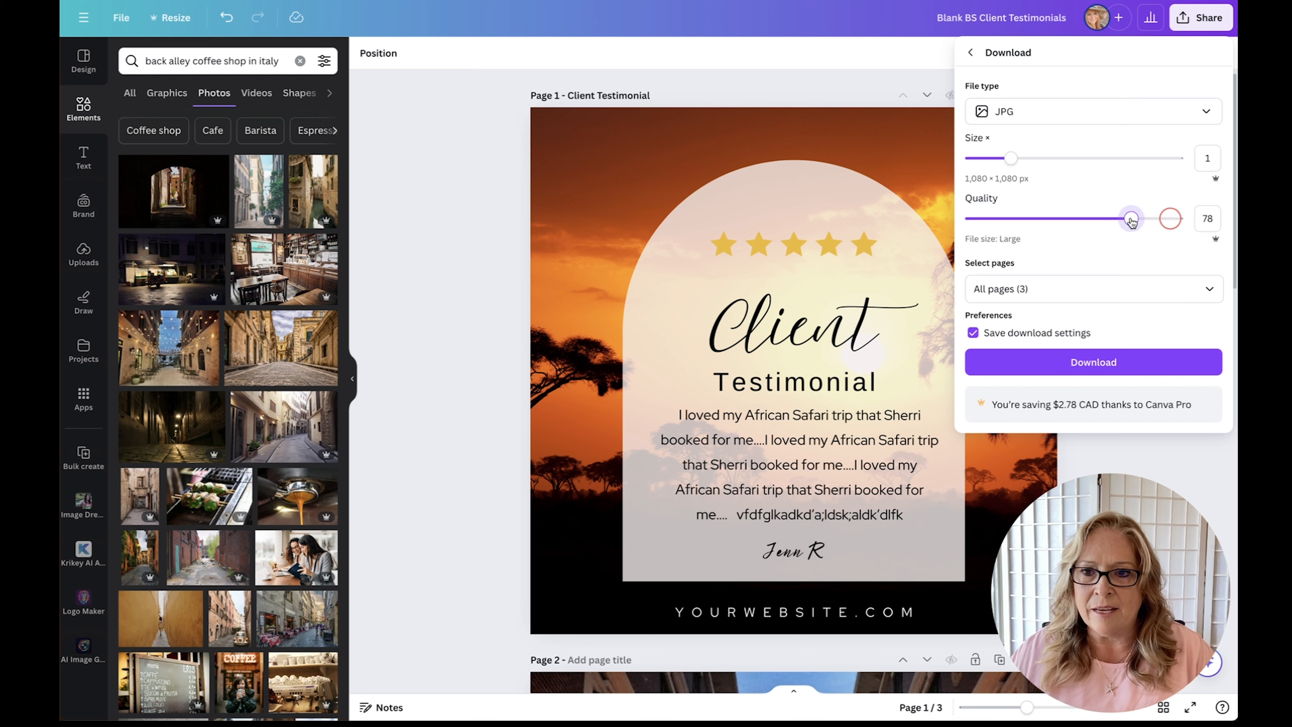
drag(1131, 220, 1037, 221)
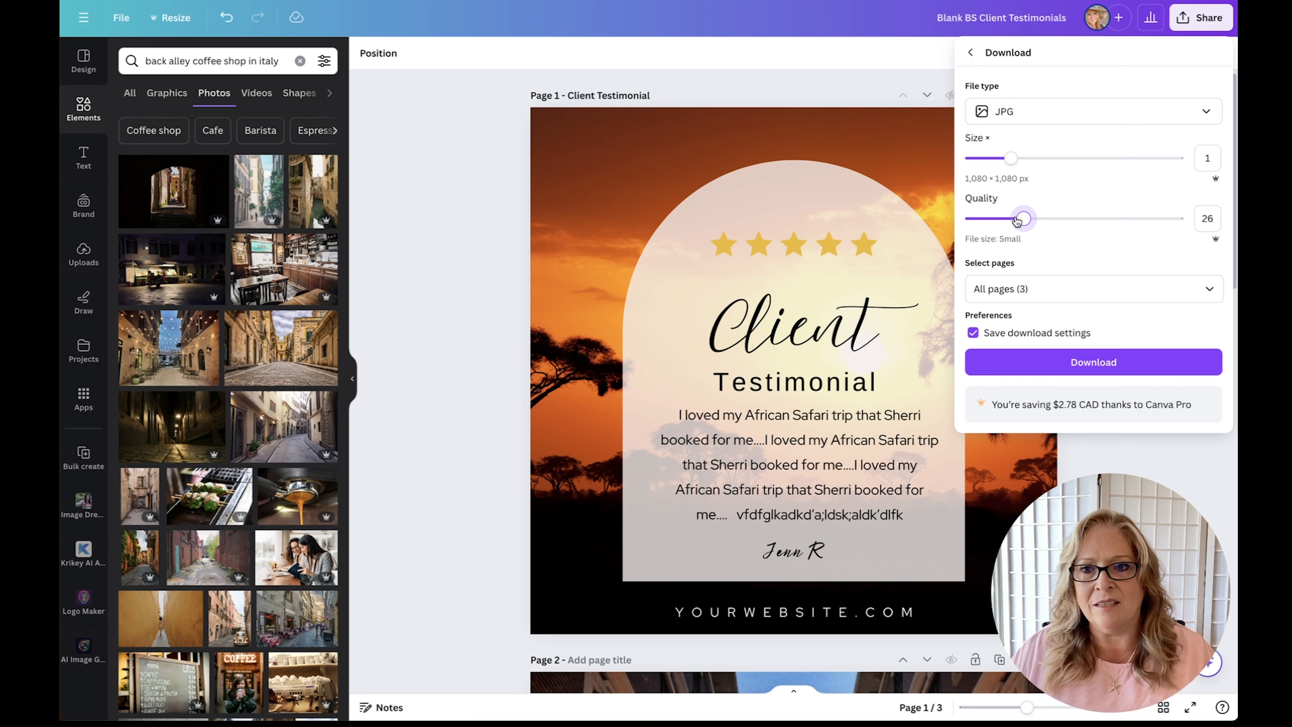
drag(1071, 219, 1180, 219)
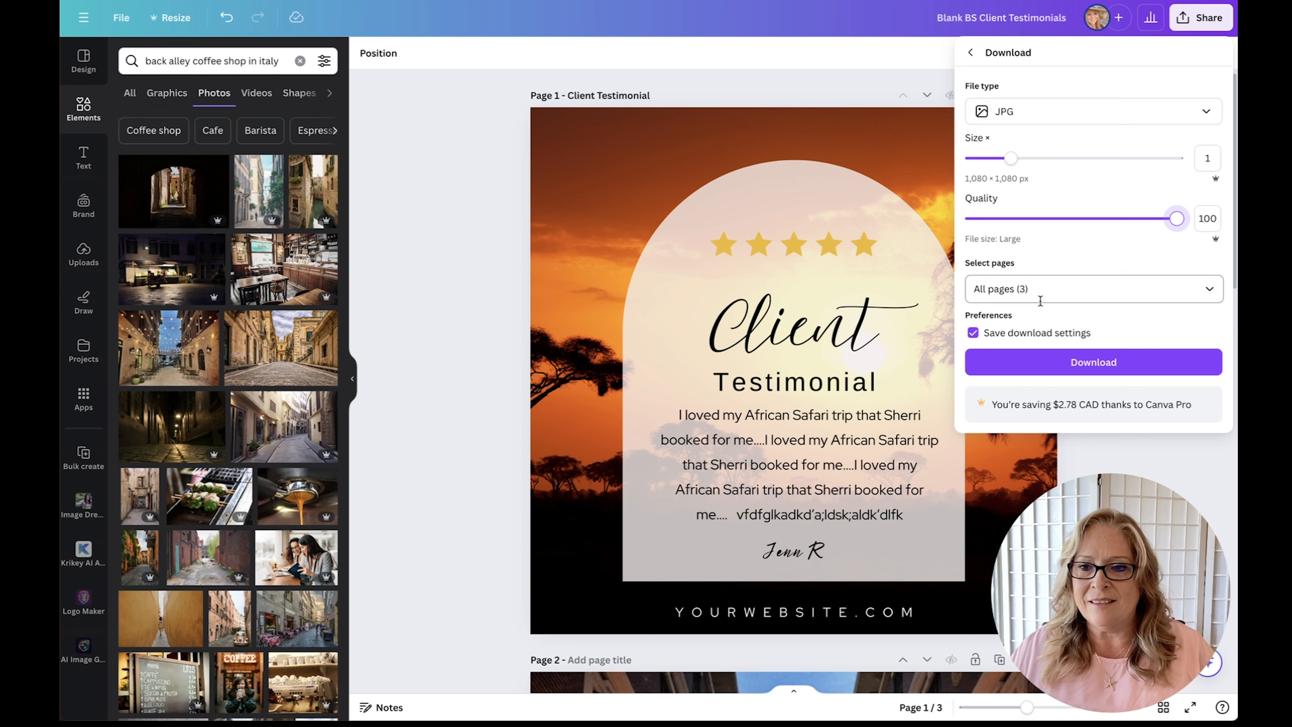
Start downloading all pages as JPG and cancel saving the ZIP file
click(1088, 363)
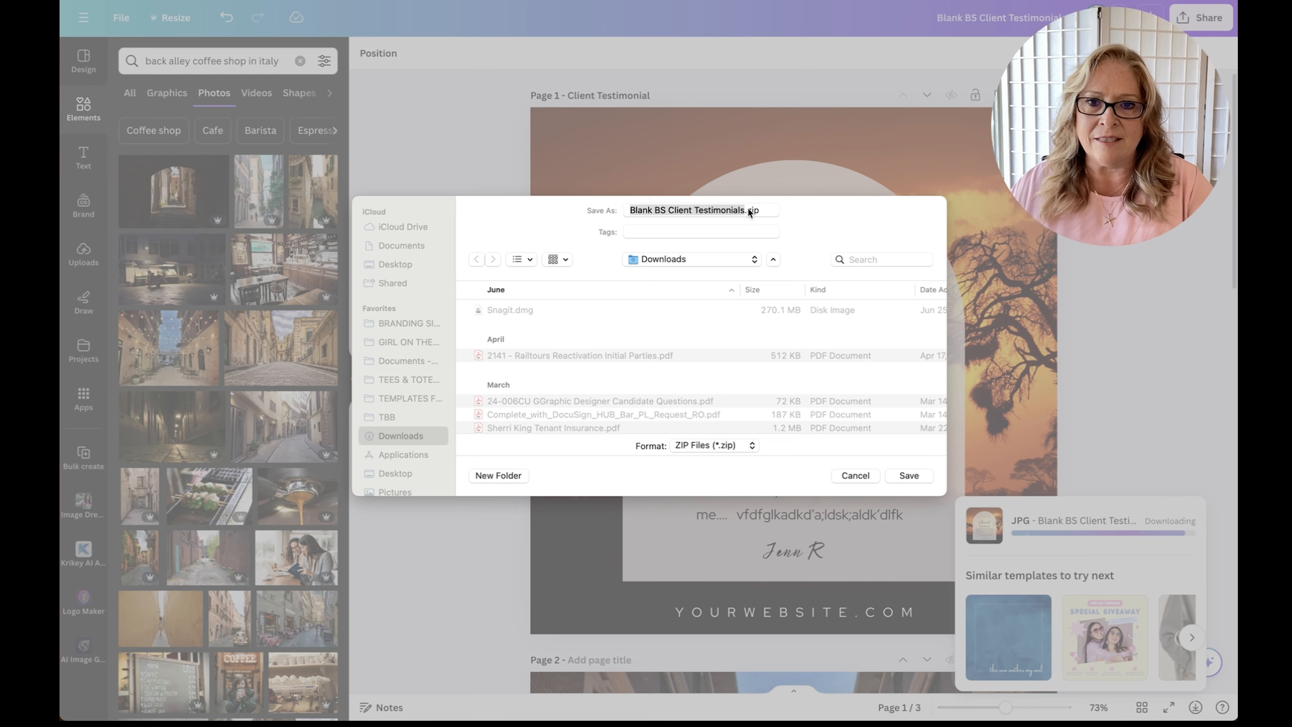
click(855, 474)
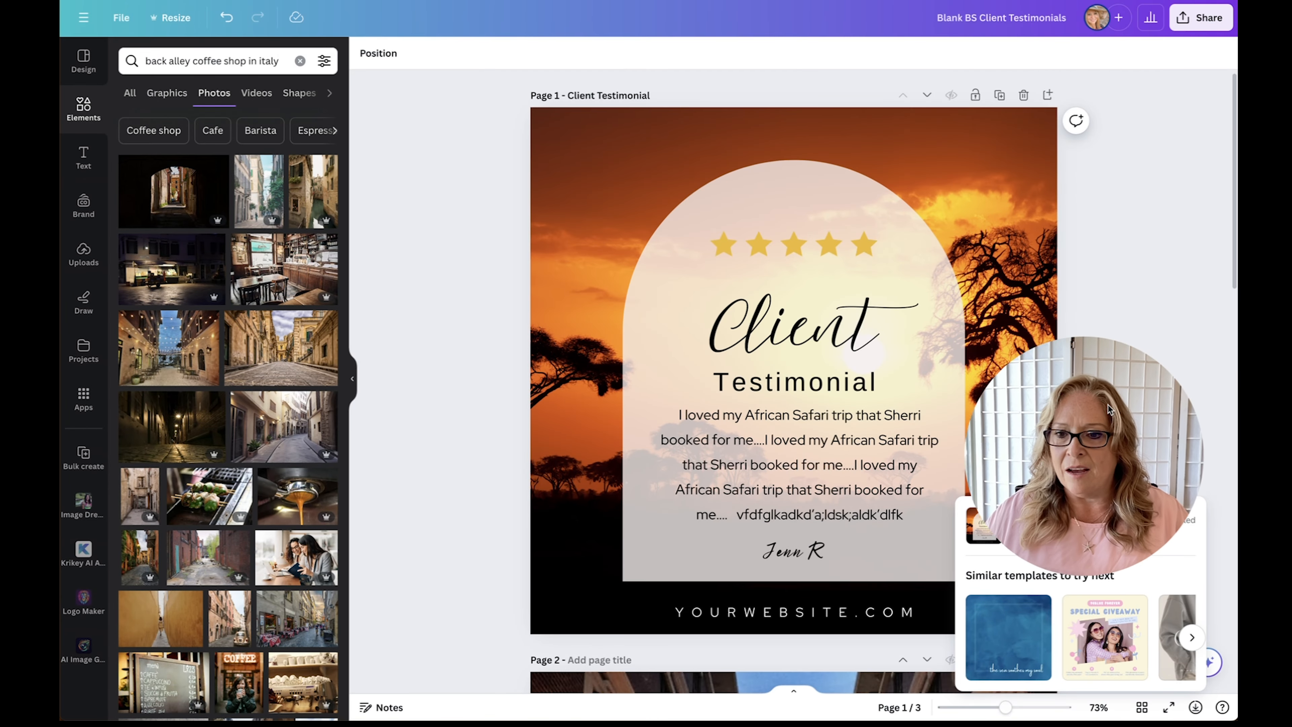
drag(1112, 514, 1135, 541)
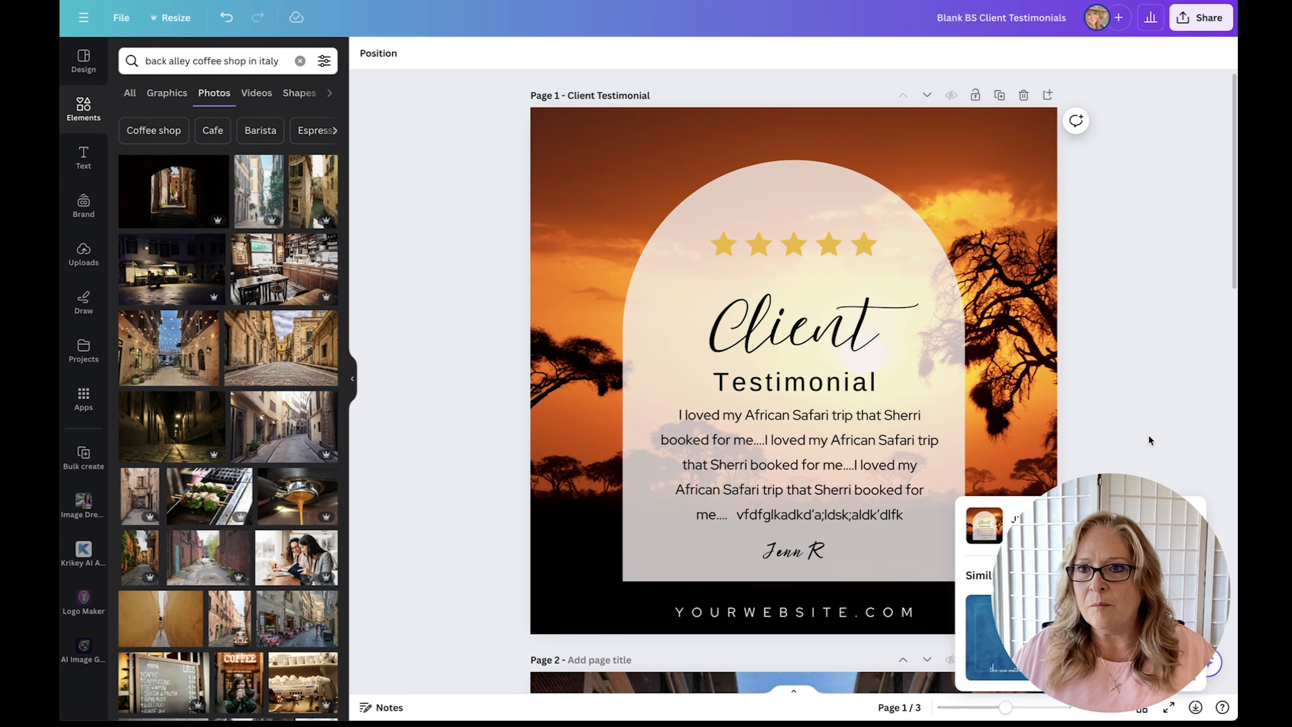
Reopen the design's download settings and limit the JPG download to page 2 only
click(1206, 23)
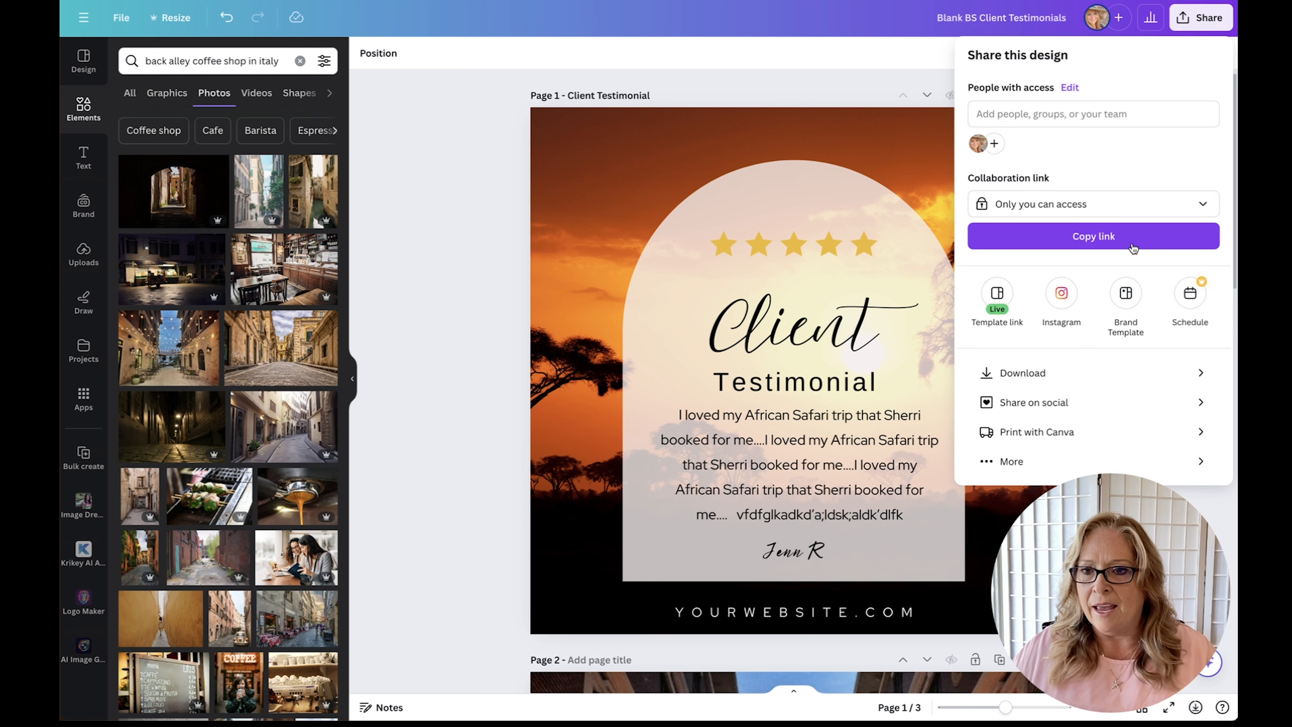
click(1118, 373)
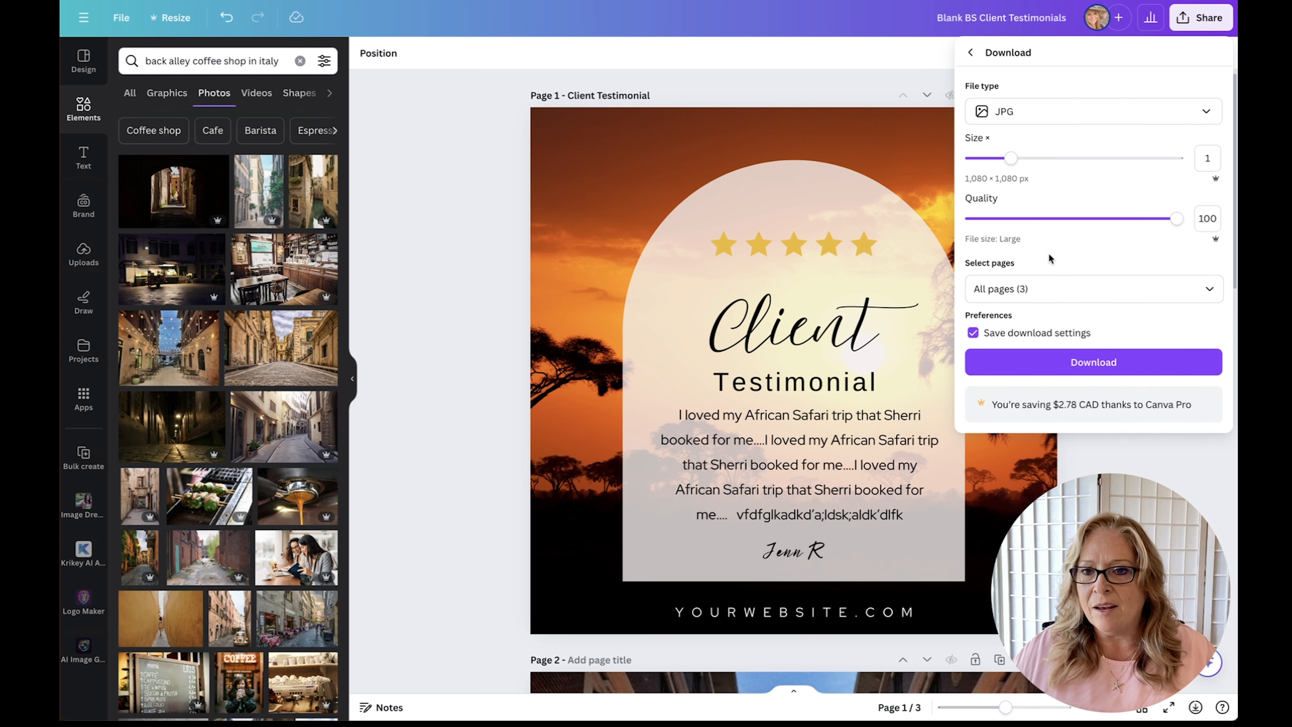
click(1080, 289)
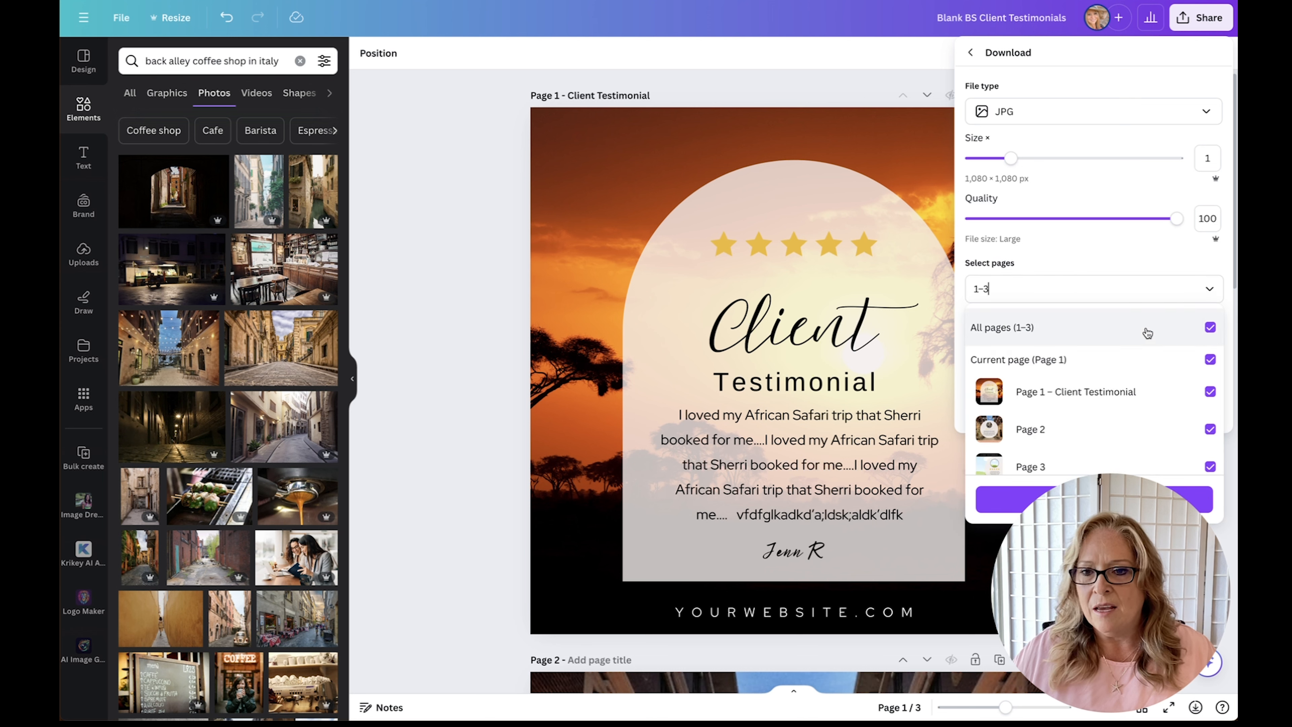
click(1148, 333)
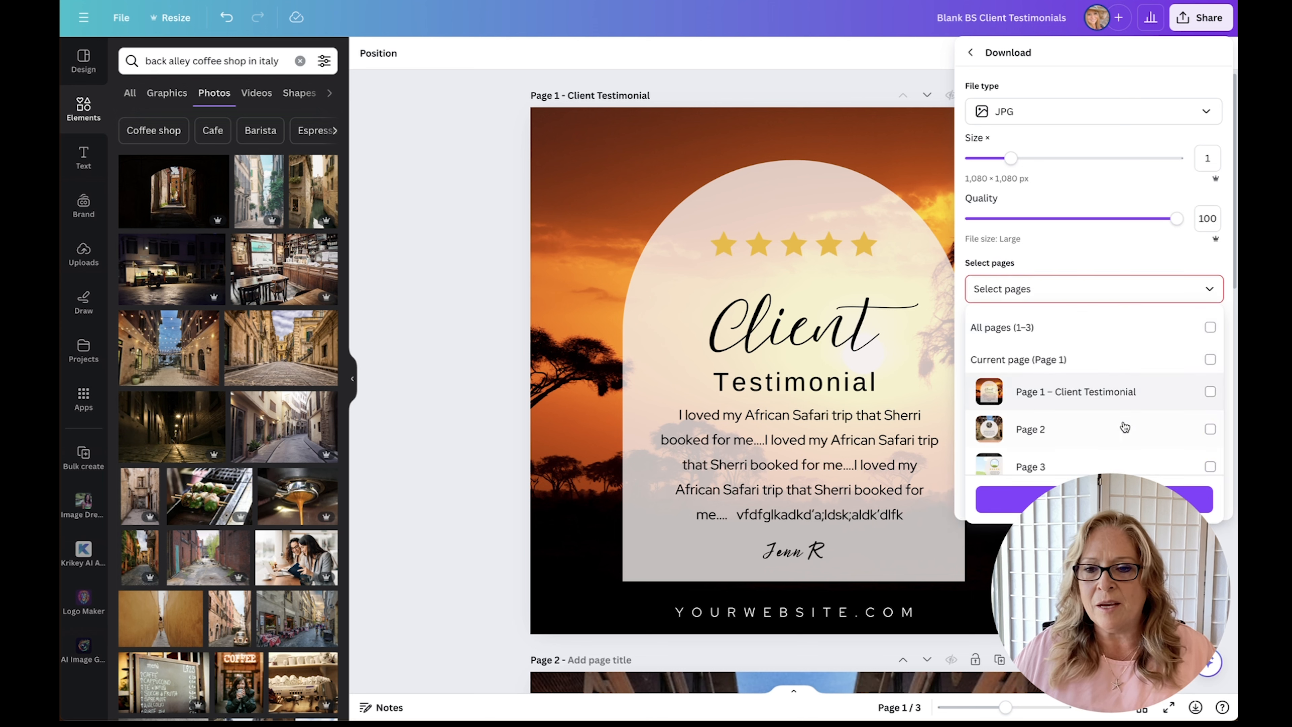
click(1111, 429)
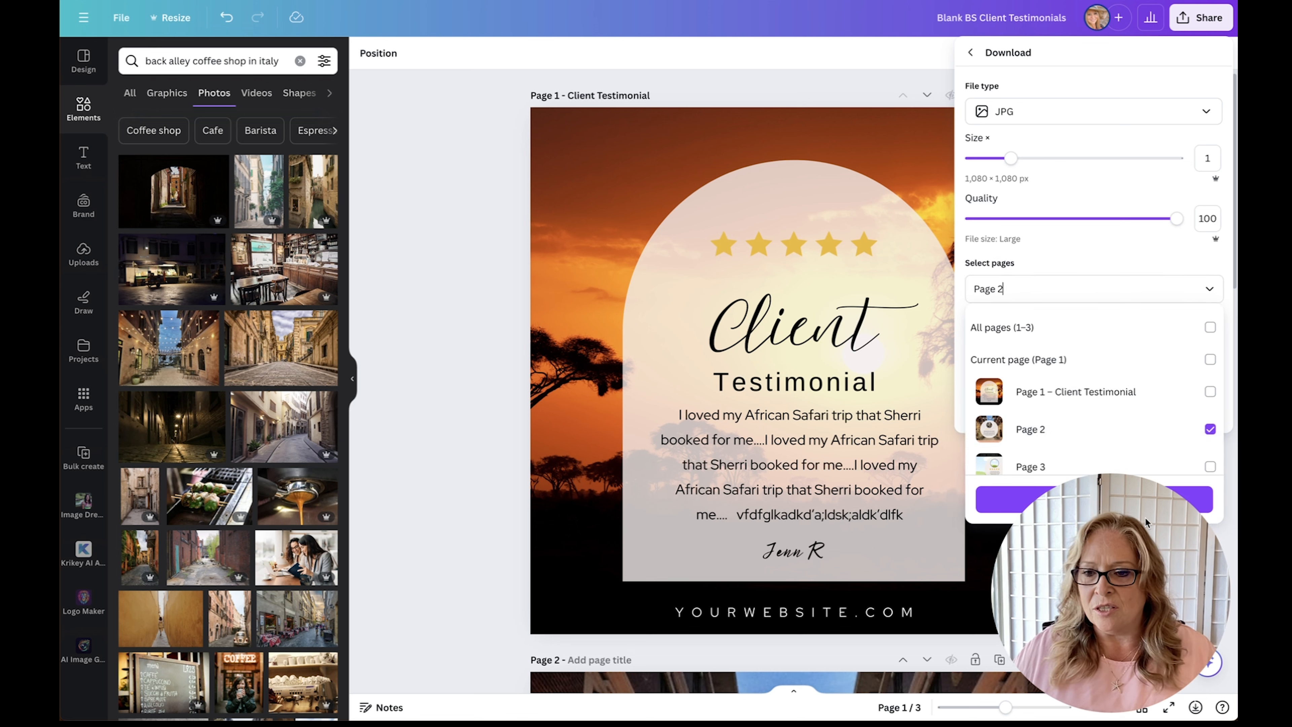
drag(1130, 555, 837, 541)
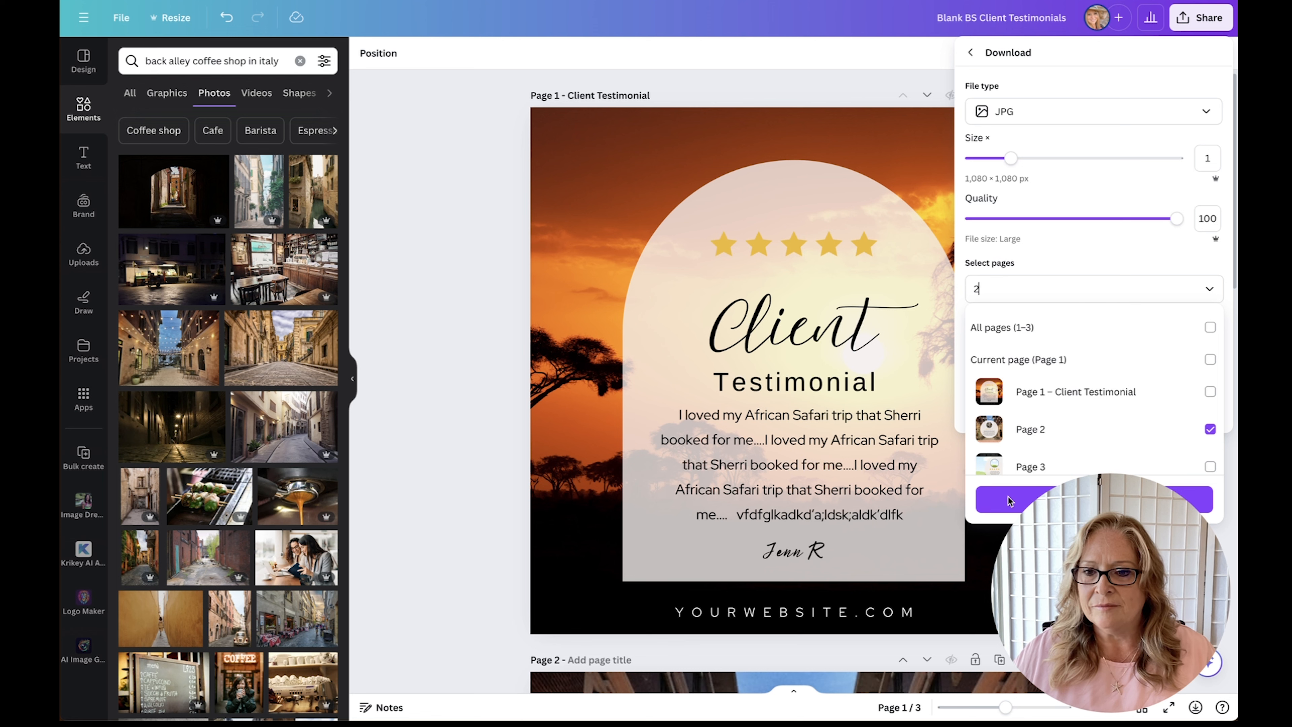
click(1018, 496)
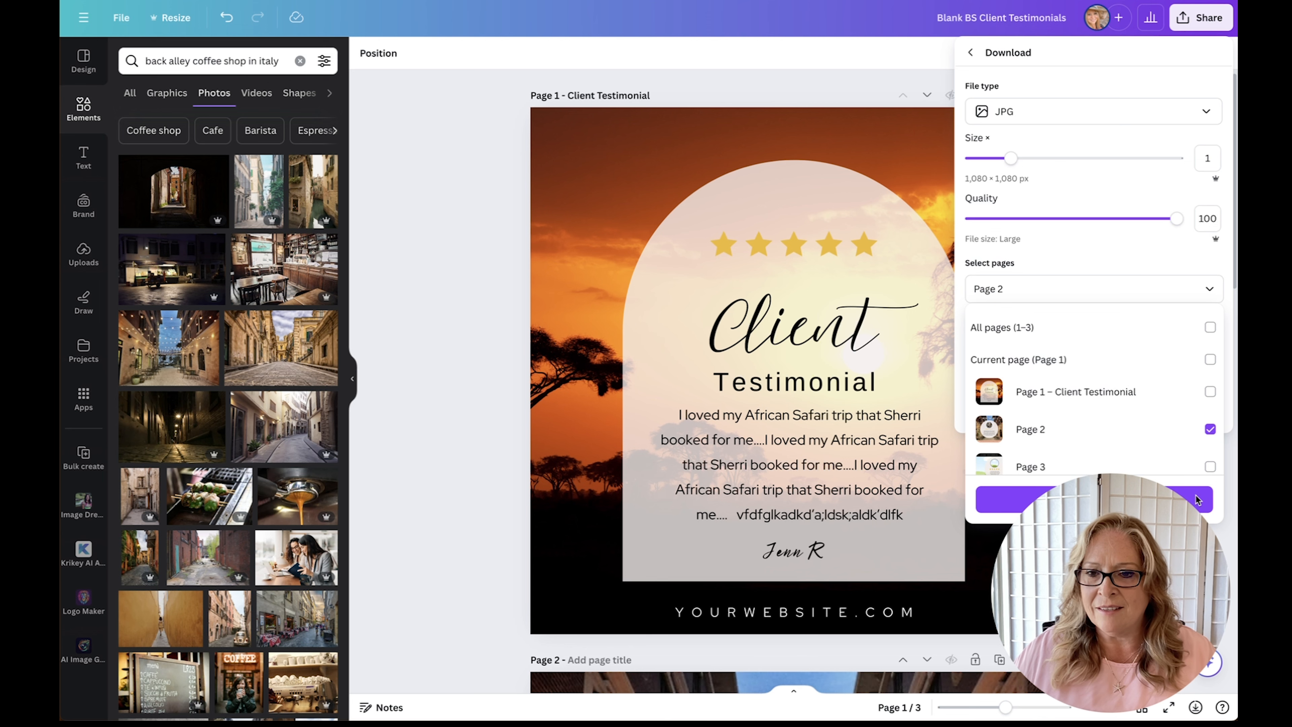
drag(1121, 545, 1202, 105)
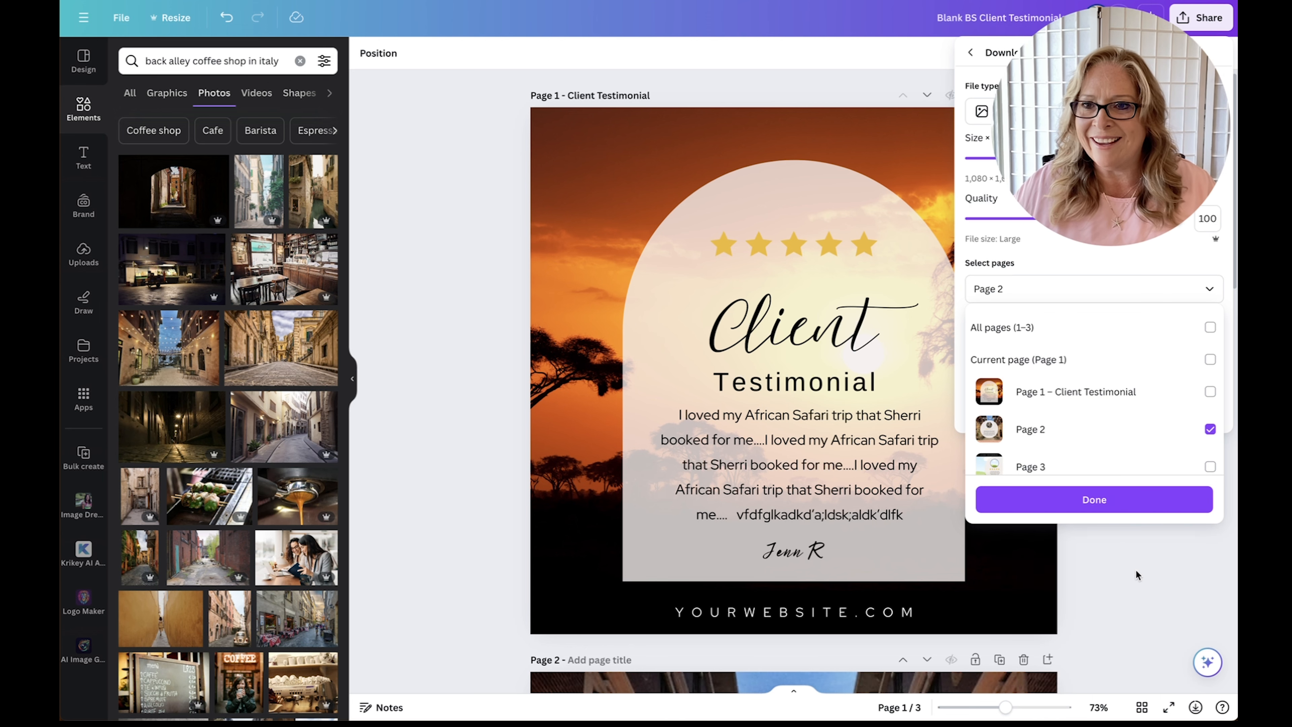
click(1100, 504)
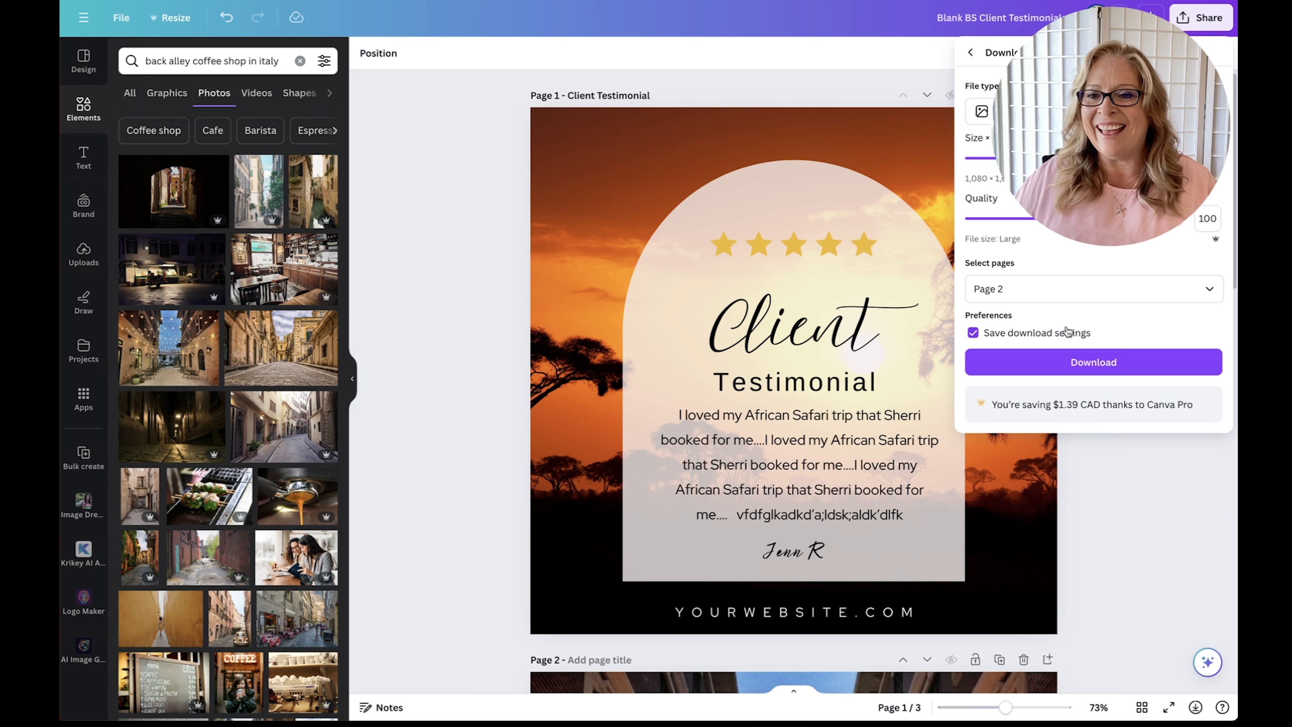
Download page 2 and save it as "Blank BS Client Testimonials.jpg" in the Downloads folder
click(1111, 363)
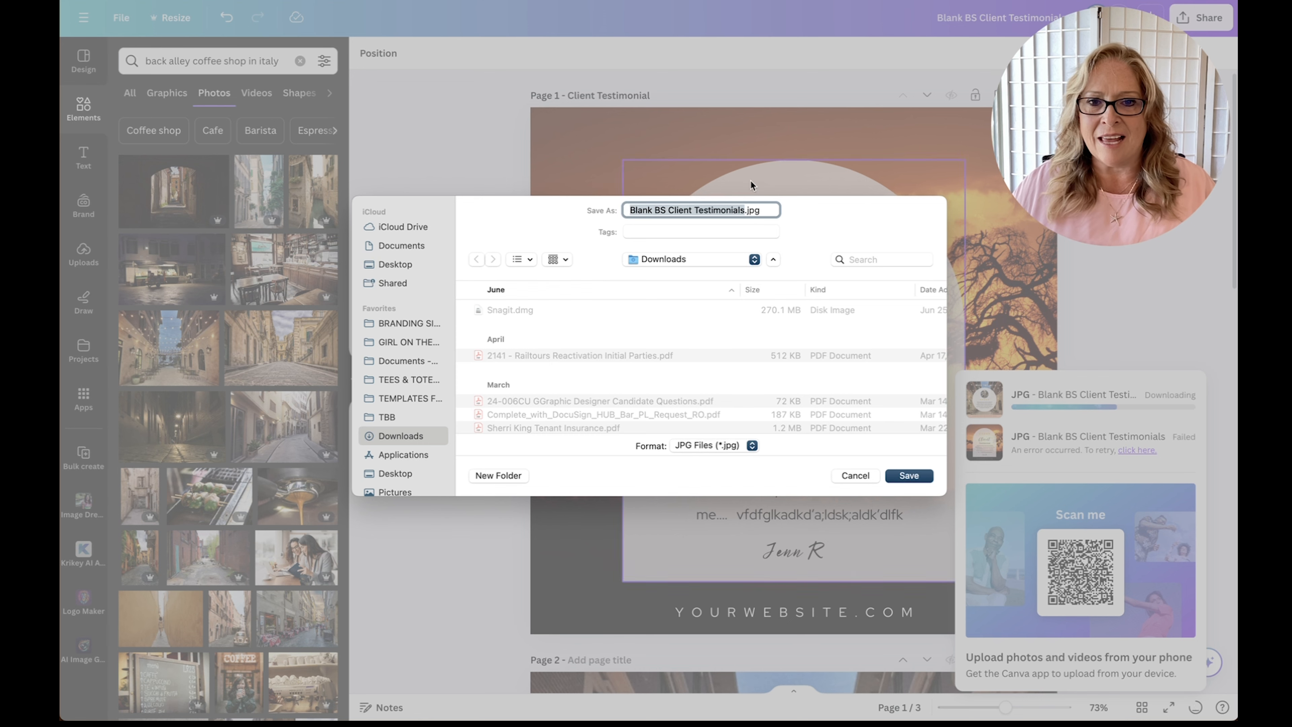
click(923, 477)
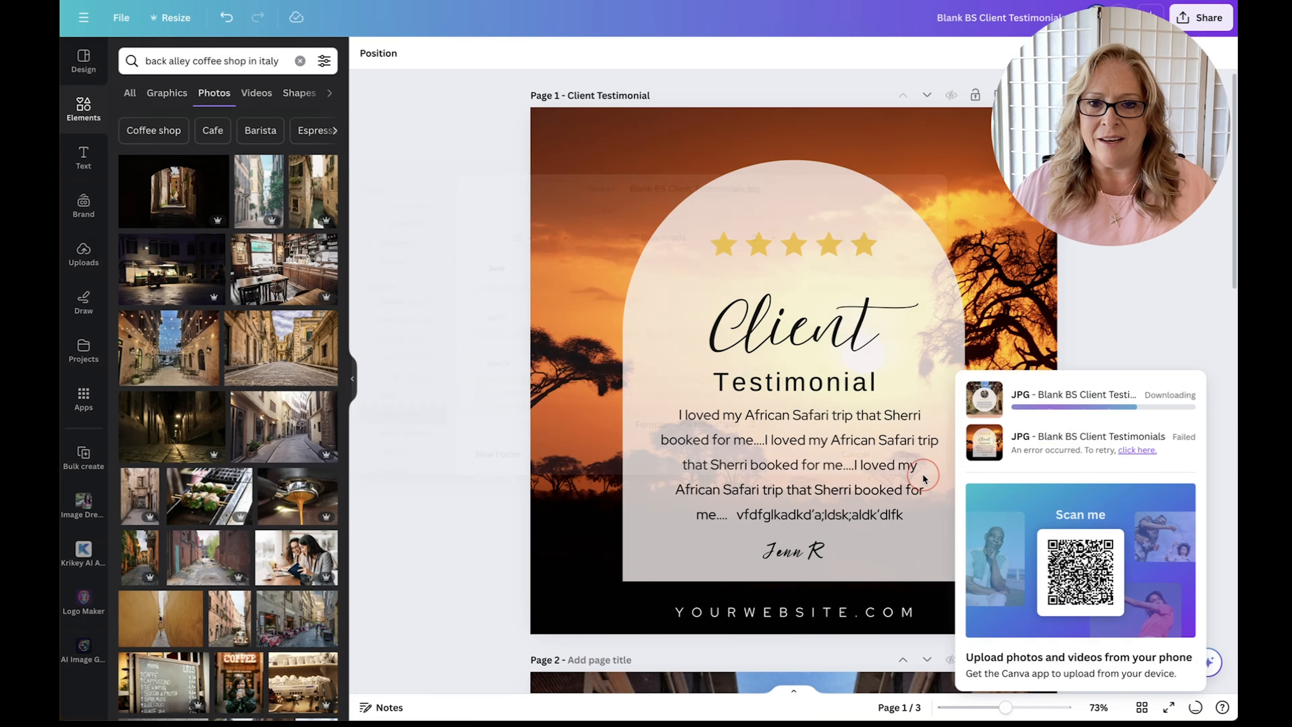